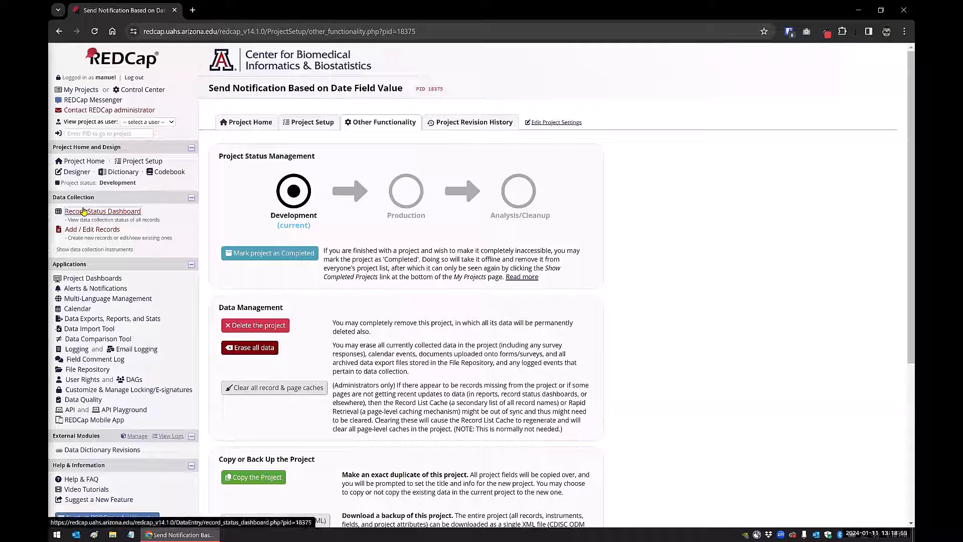
# Review the trigger and schedule settings of the Scheduled Follow-Up Notification alert, including the choices for its reference date, and close it unchanged
pyautogui.click(77, 171)
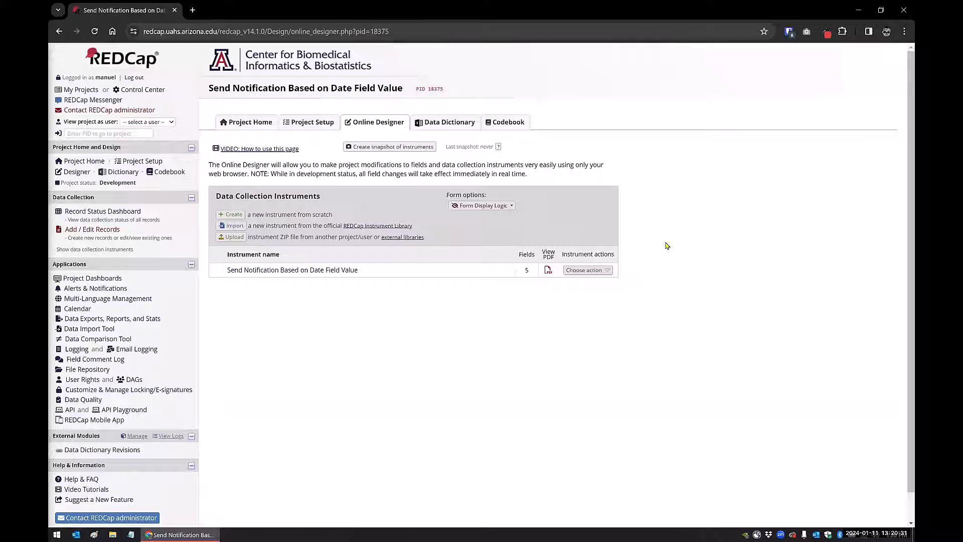
pyautogui.click(74, 291)
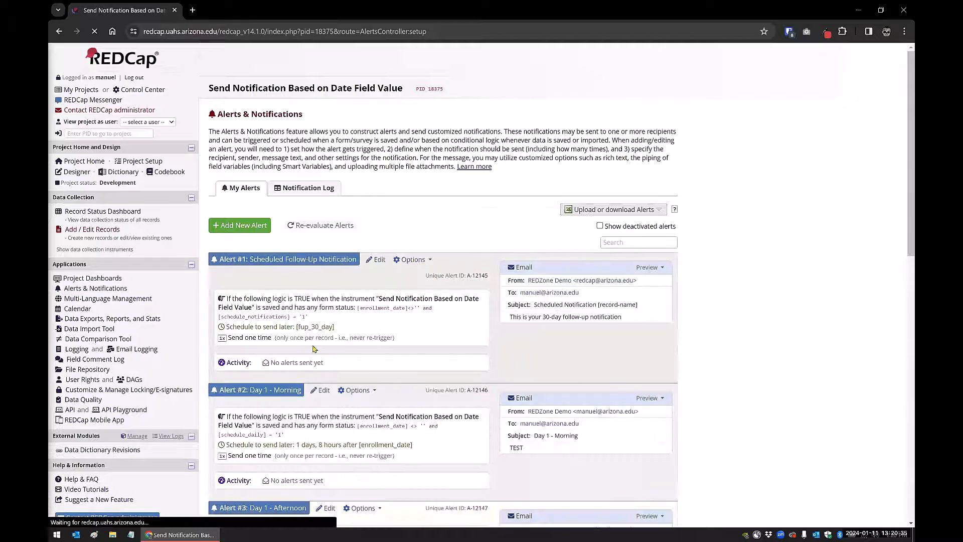
pyautogui.click(376, 265)
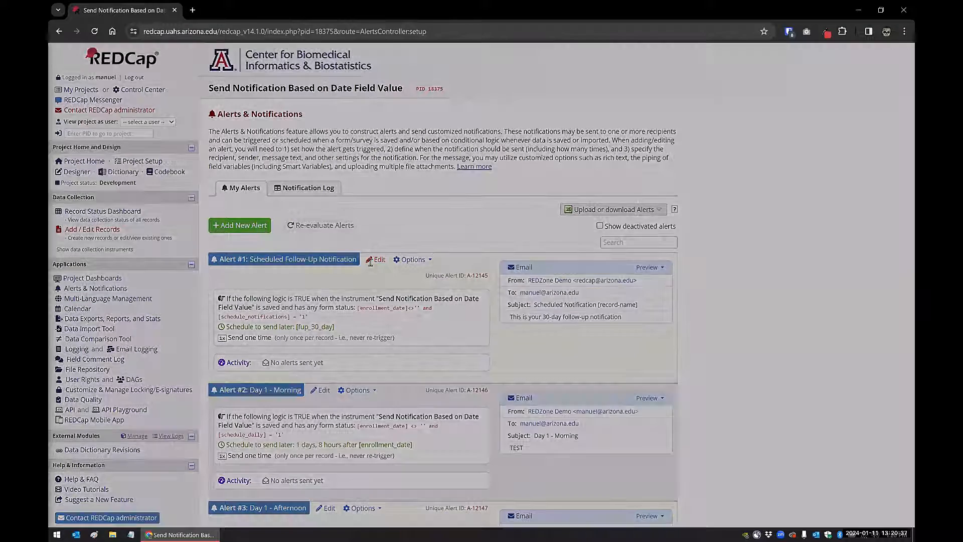
pyautogui.scroll(-1, 293, 310)
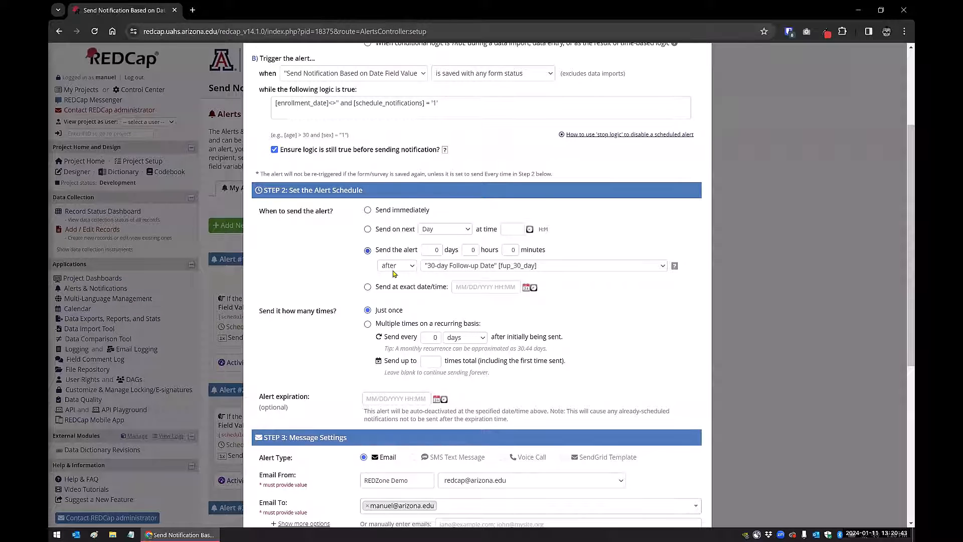
pyautogui.click(441, 267)
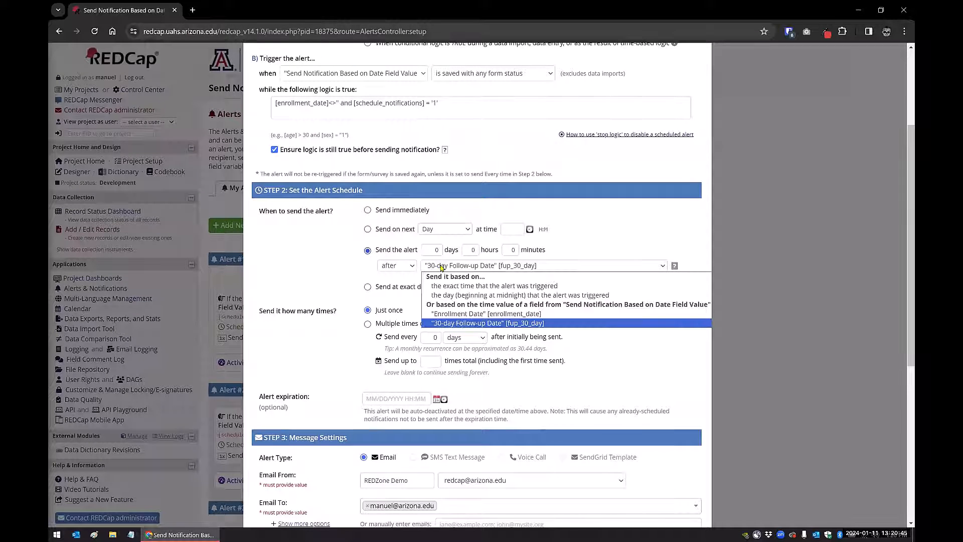
pyautogui.click(330, 282)
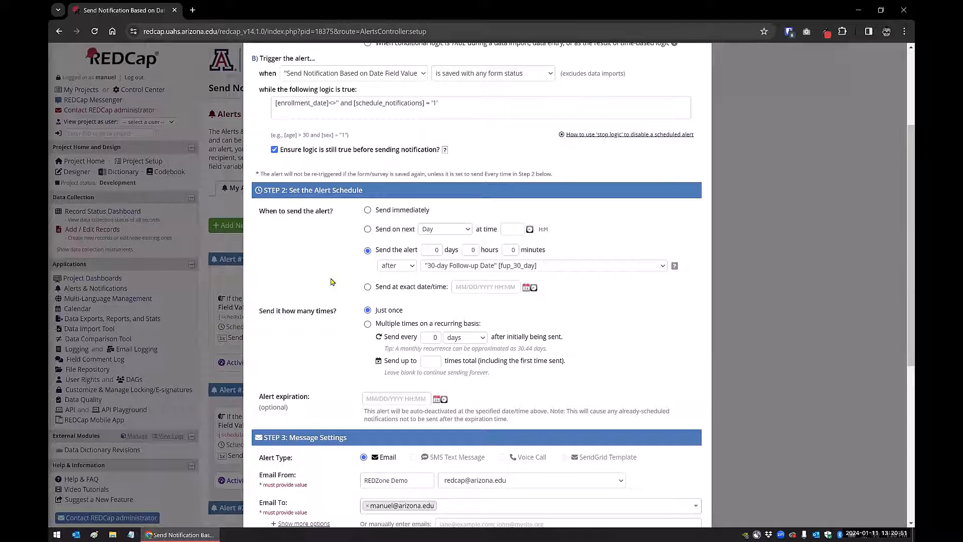
pyautogui.scroll(1, 331, 282)
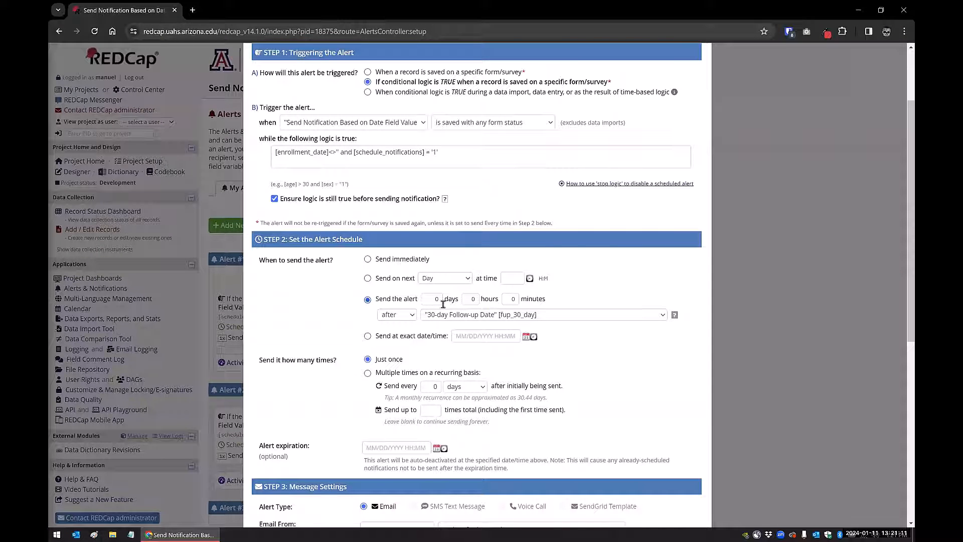
pyautogui.scroll(2, 447, 318)
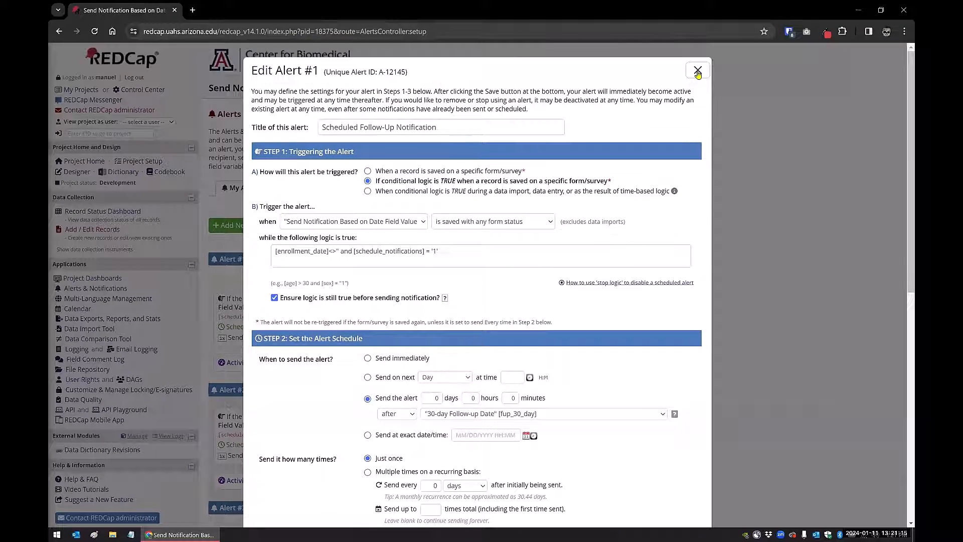
pyautogui.click(698, 72)
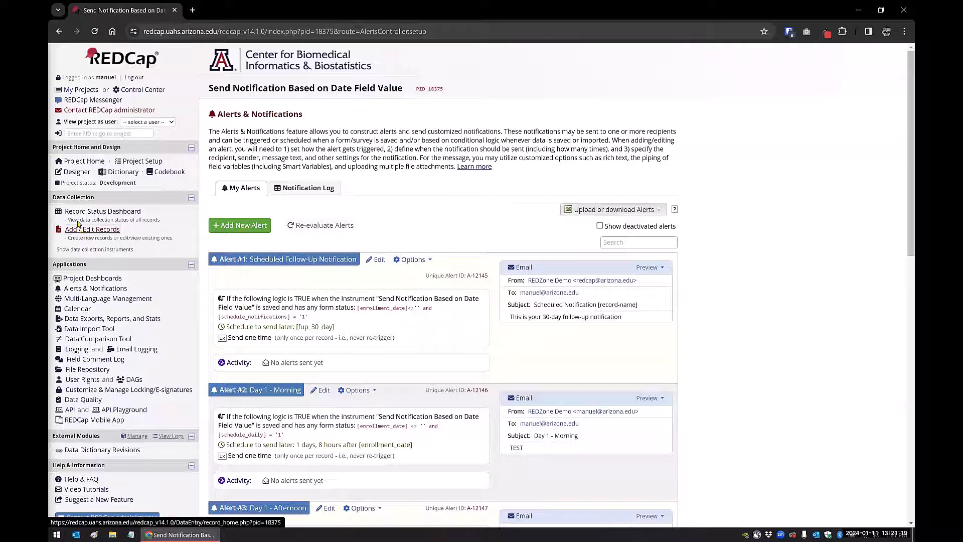
# Open the 30-day Follow-up Date field of the Send Notification Based on Date Field Value instrument and display its action tag in the Logic Editor
pyautogui.click(76, 172)
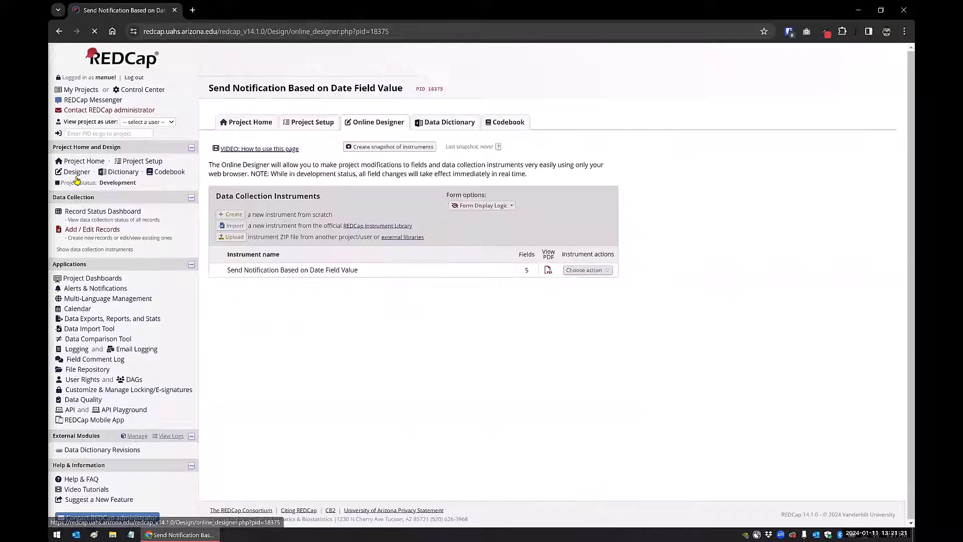
pyautogui.click(315, 271)
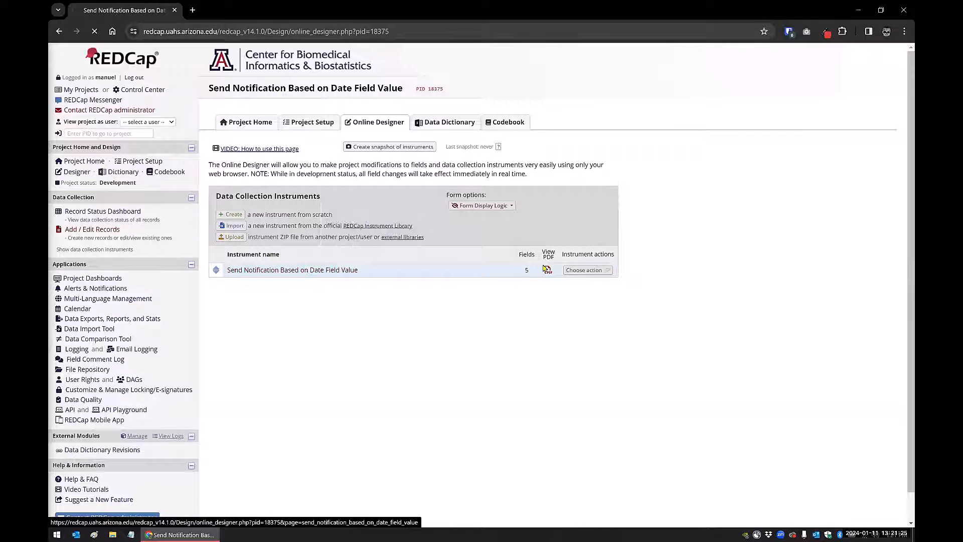
pyautogui.scroll(-2, 409, 160)
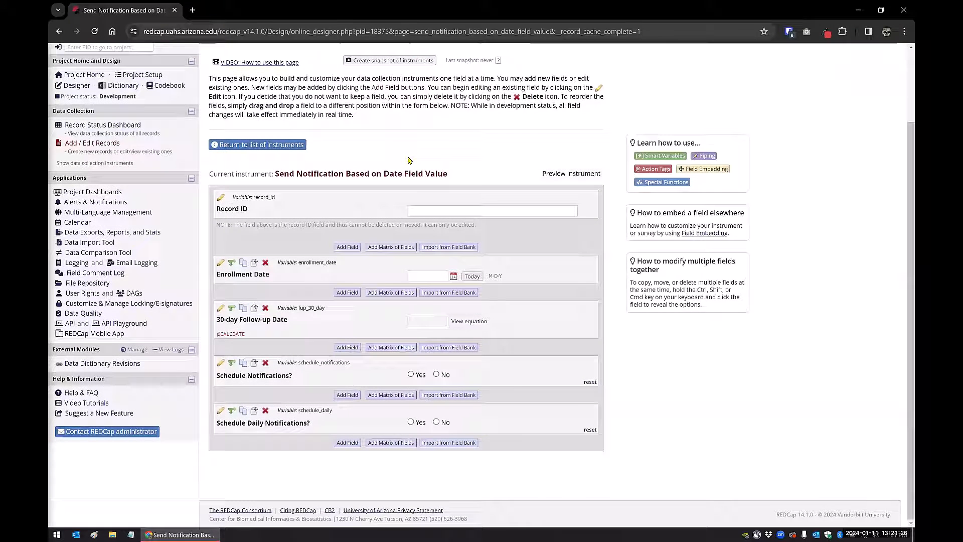
pyautogui.click(428, 271)
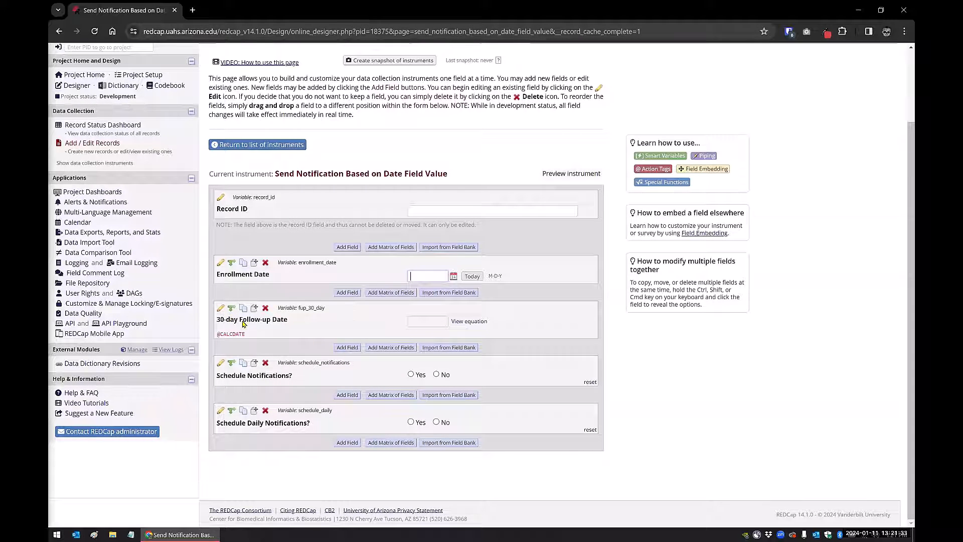
pyautogui.click(221, 309)
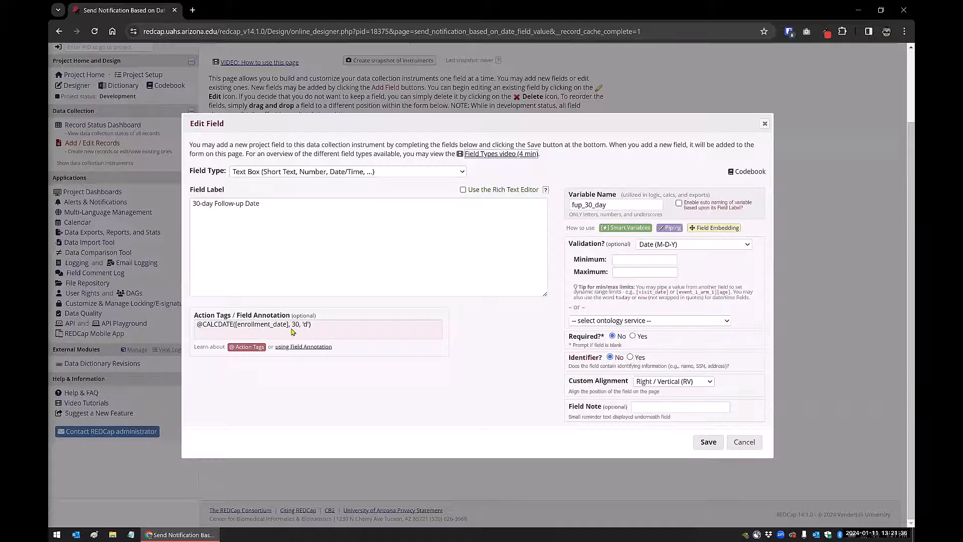
pyautogui.click(293, 332)
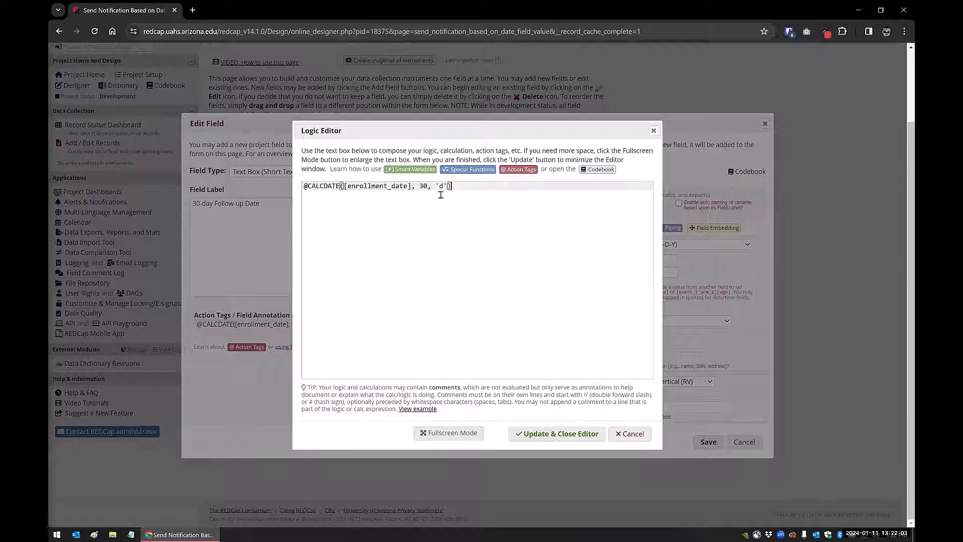
pyautogui.click(511, 171)
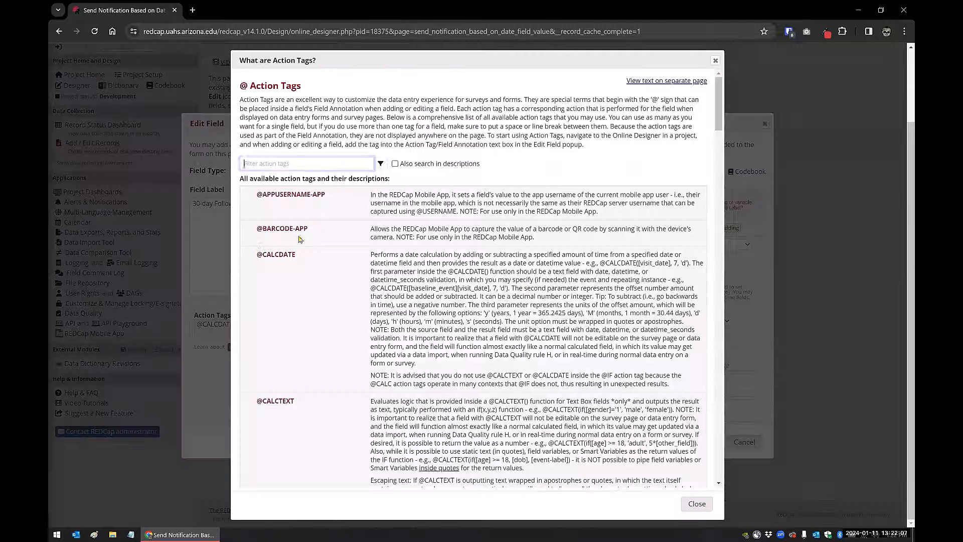
pyautogui.moveTo(291, 254); pyautogui.dragTo(675, 391)
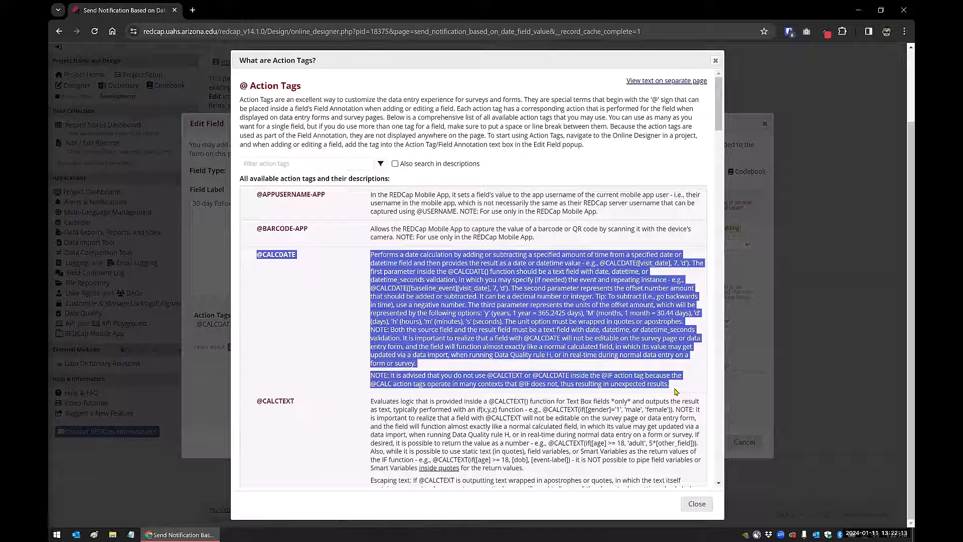
pyautogui.click(521, 319)
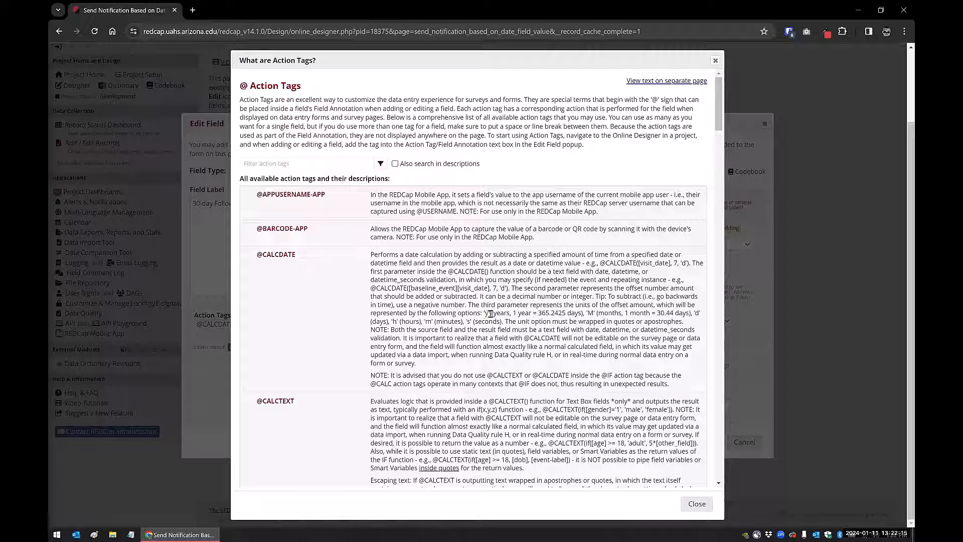
pyautogui.moveTo(490, 313); pyautogui.dragTo(578, 313)
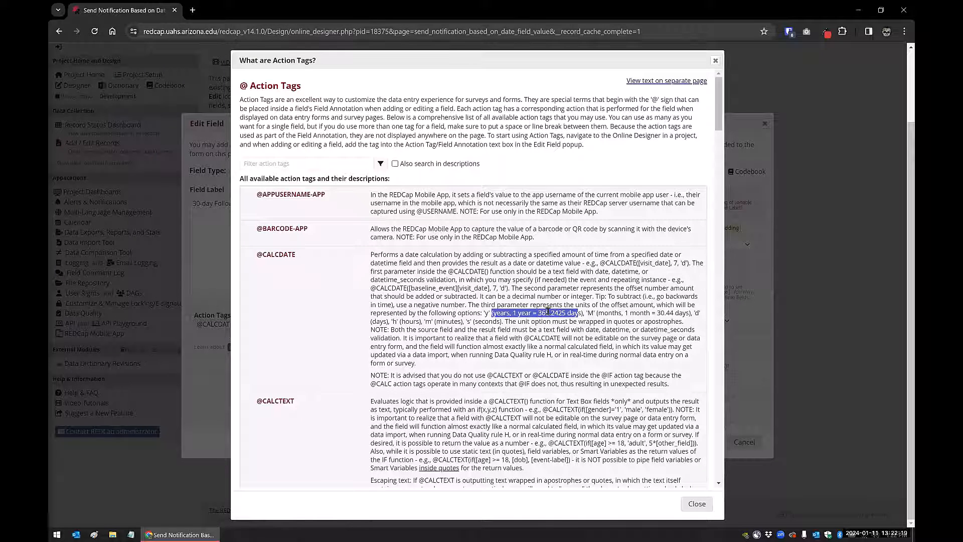
pyautogui.moveTo(597, 313); pyautogui.dragTo(675, 313)
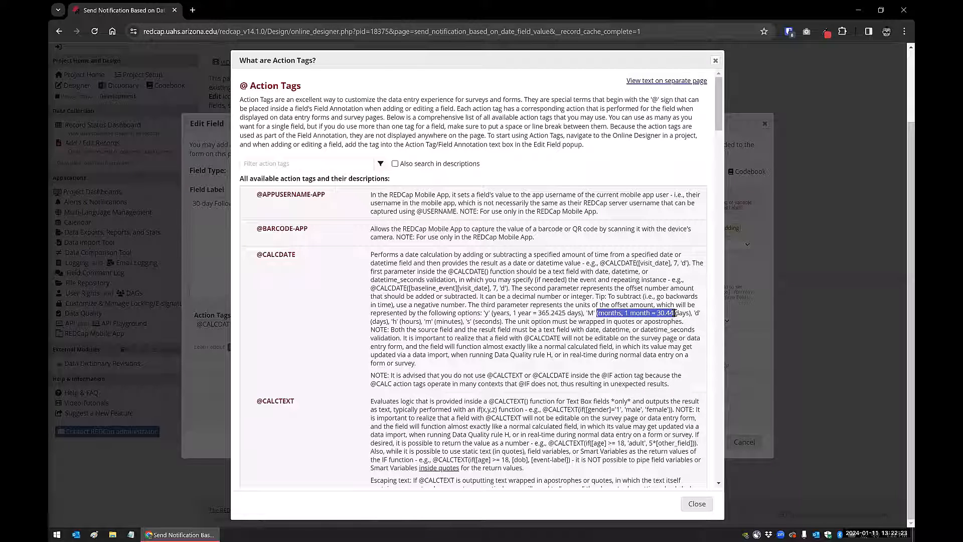
pyautogui.click(715, 61)
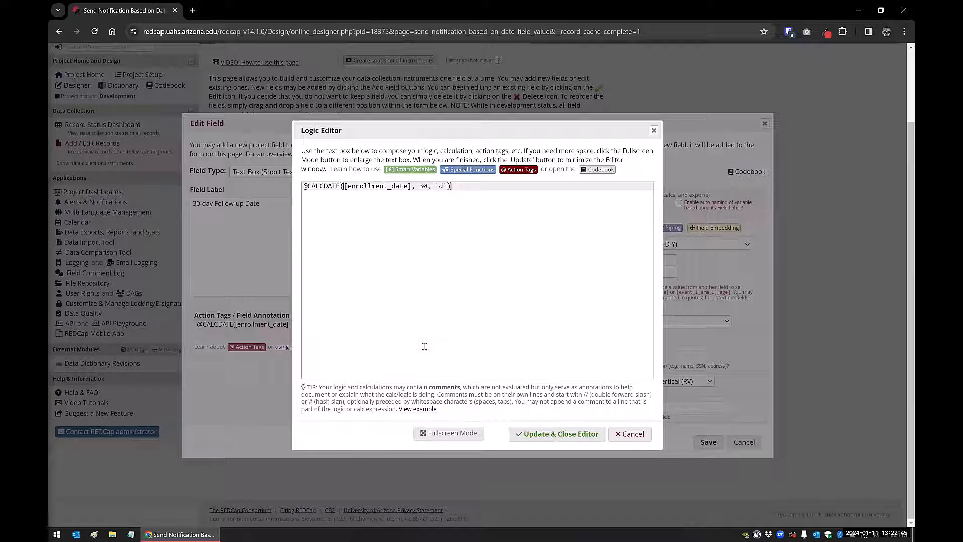
pyautogui.click(630, 434)
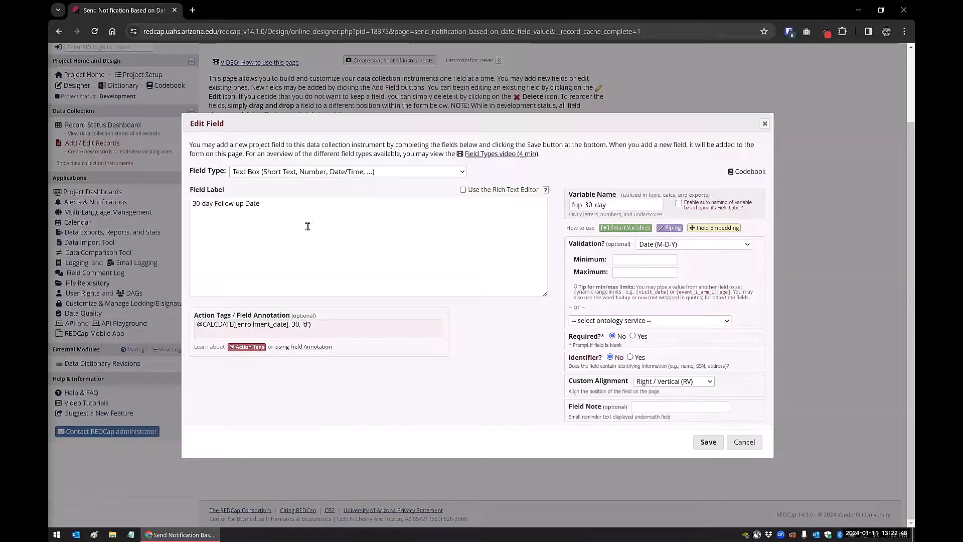
pyautogui.click(749, 444)
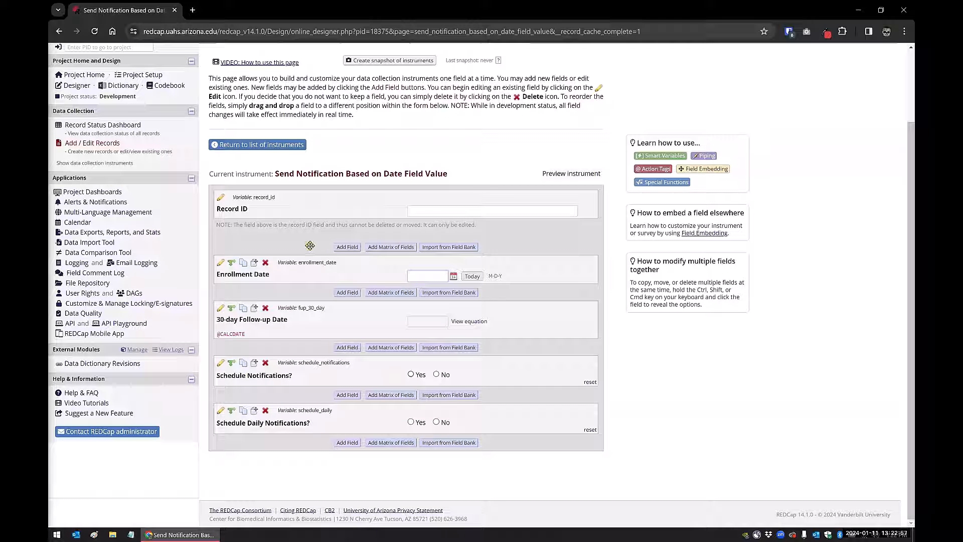
pyautogui.scroll(2, 80, 218)
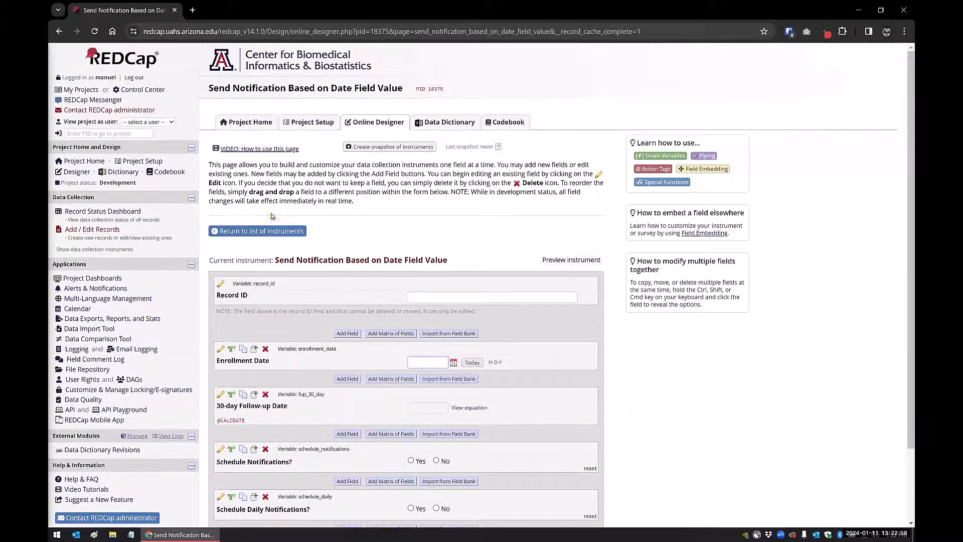
# Start a new record with today's date, 01-11-2024, as Enrollment Date and set Schedule Notifications? to Yes
pyautogui.click(97, 233)
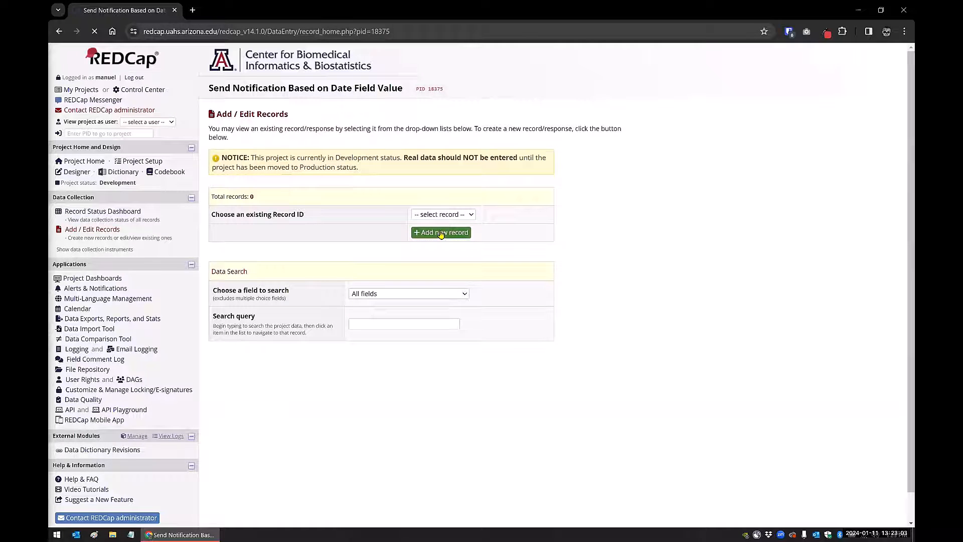
pyautogui.click(505, 182)
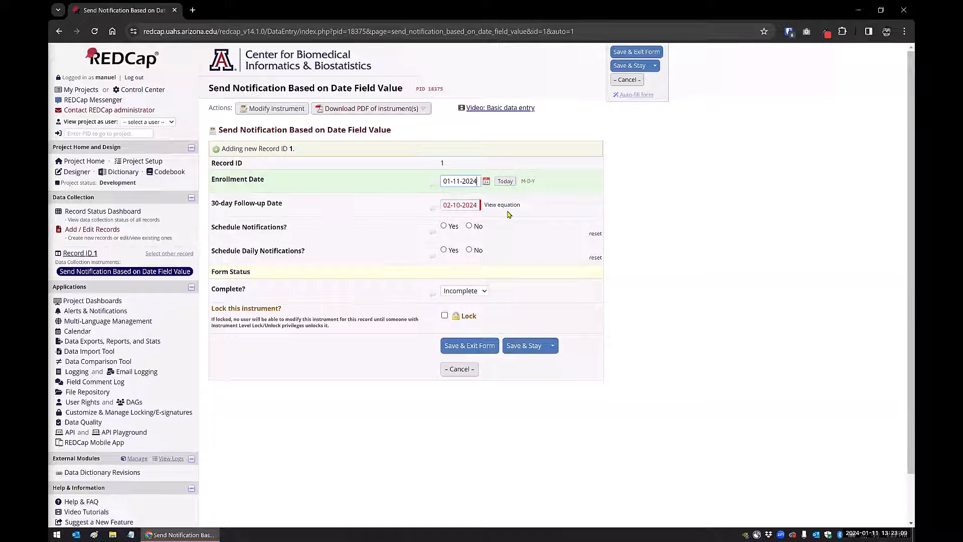
pyautogui.click(445, 227)
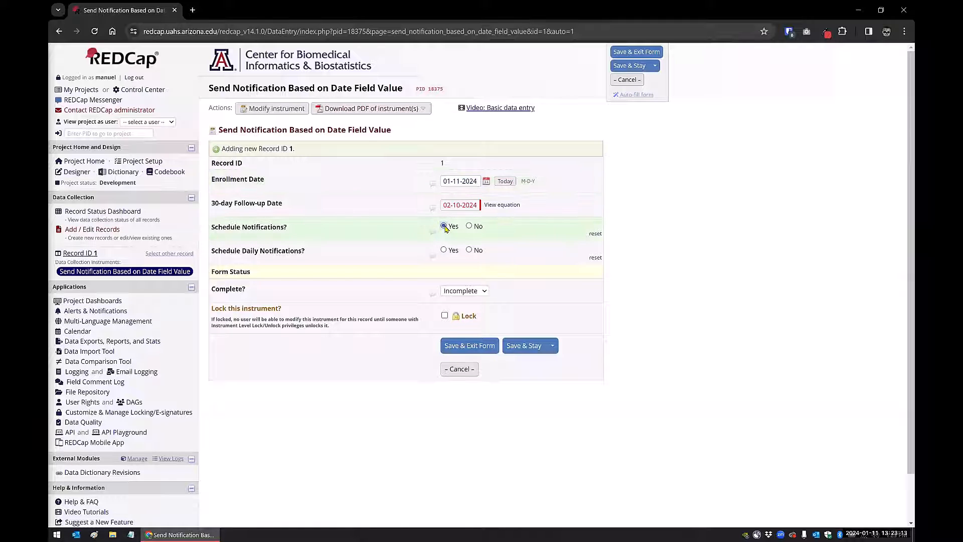
# Open Alerts & Notifications in a separate browser tab and review the trigger logic and schedule of the Scheduled Follow-Up Notification alert
pyautogui.rightClick(114, 310)
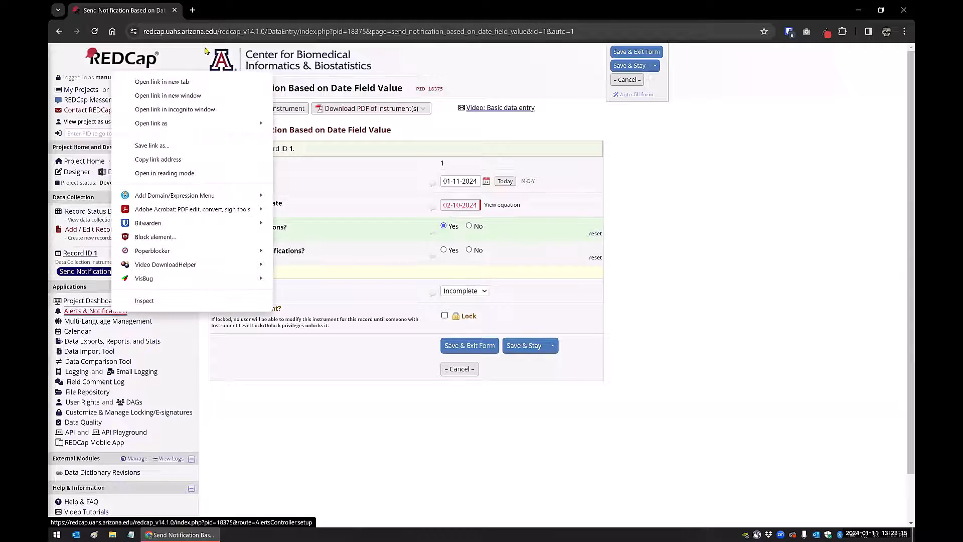
pyautogui.click(186, 82)
pyautogui.click(236, 13)
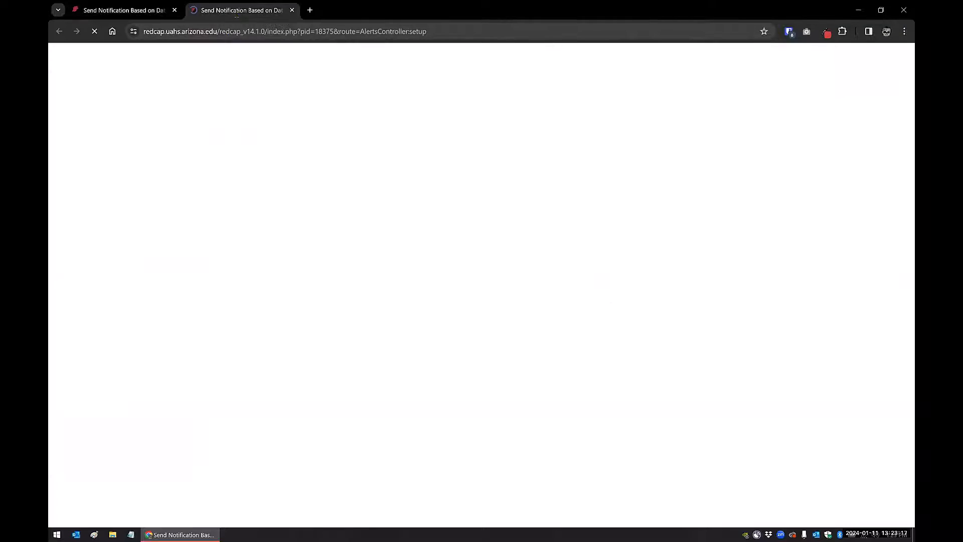
pyautogui.scroll(-2, 337, 190)
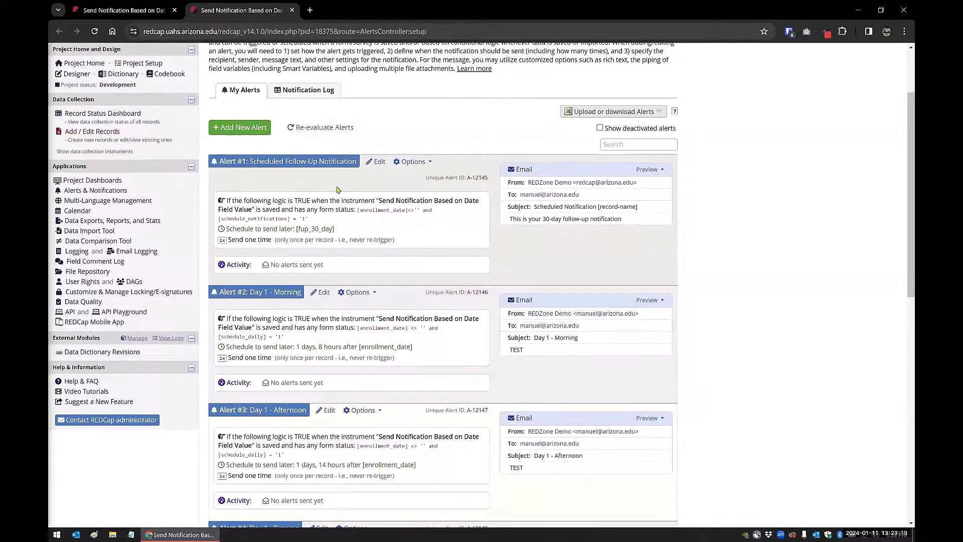
pyautogui.click(377, 162)
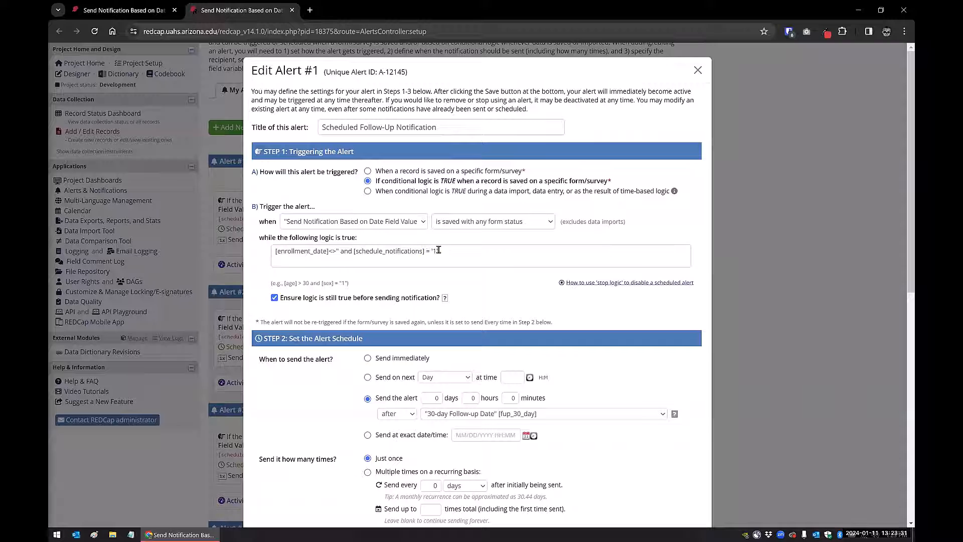
pyautogui.scroll(-3, 438, 250)
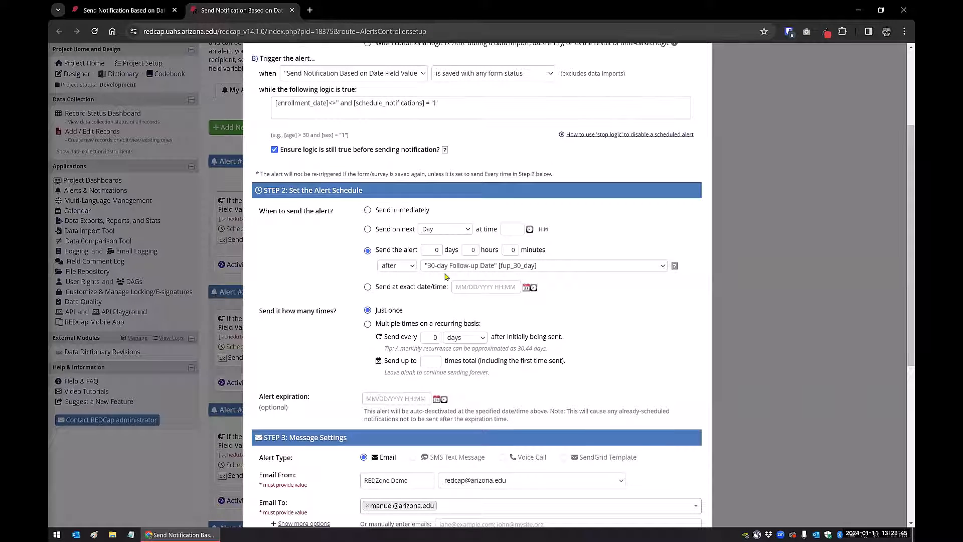
# Try a send delay of 7 days and 12 hours after the 30-day Follow-up Date in the alert's schedule
pyautogui.doubleClick(474, 249)
pyautogui.write('12')
pyautogui.doubleClick(513, 250)
pyautogui.doubleClick(434, 250)
pyautogui.write('7')
# Reset the alert's send delay to 0 days, 0 hours and 0 minutes
pyautogui.doubleClick(471, 249)
pyautogui.write('0')
pyautogui.press('Tab')
pyautogui.write('0')
pyautogui.doubleClick(433, 249)
pyautogui.write('0')
# Examine the reference date options for the alert's send time and look over its remaining schedule and message settings
pyautogui.click(446, 266)
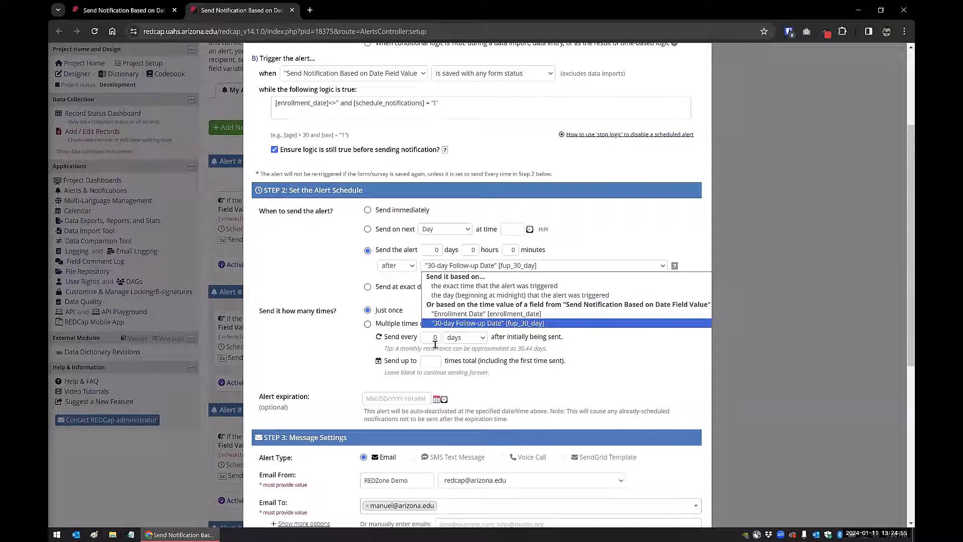
pyautogui.click(336, 275)
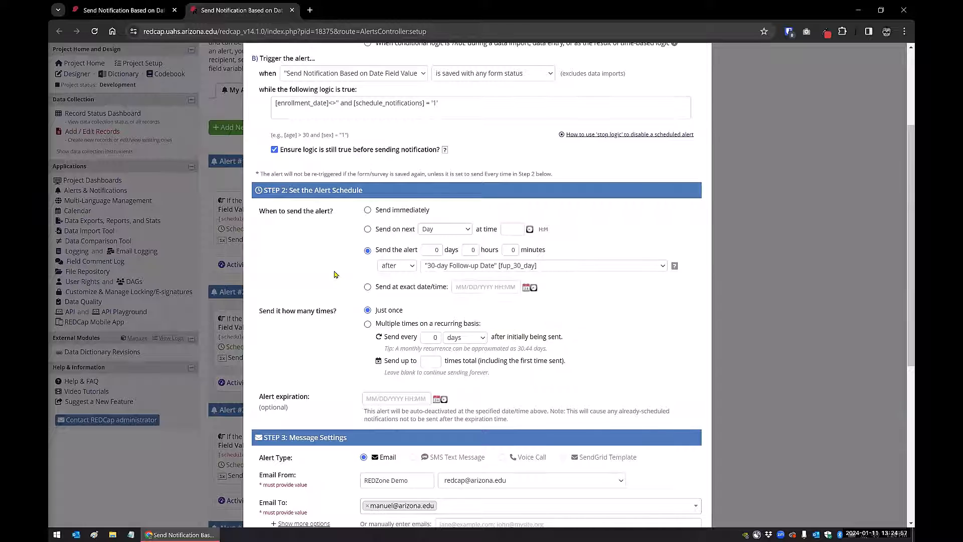
pyautogui.scroll(-1, 331, 283)
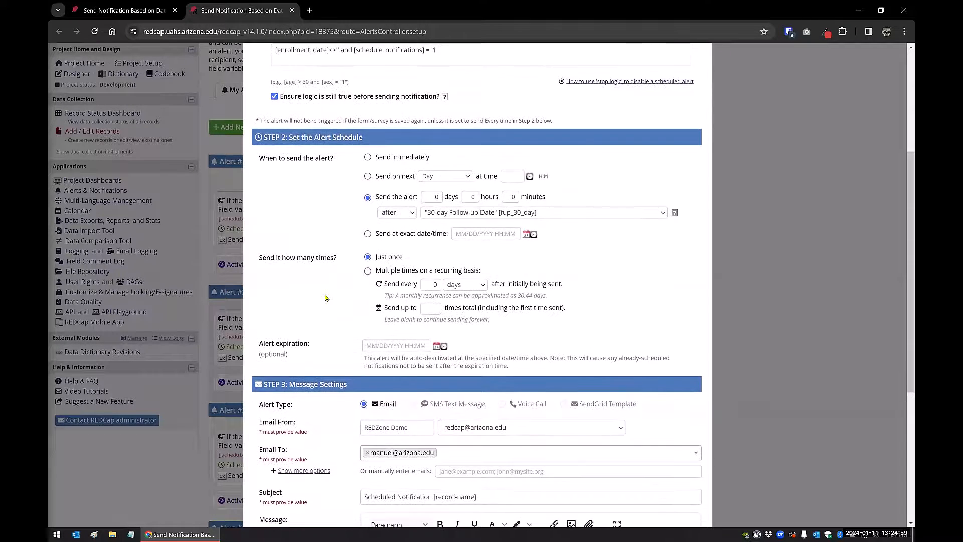
# Look over the message settings of the Scheduled Follow-Up Notification alert and close it without saving
pyautogui.scroll(-4, 325, 298)
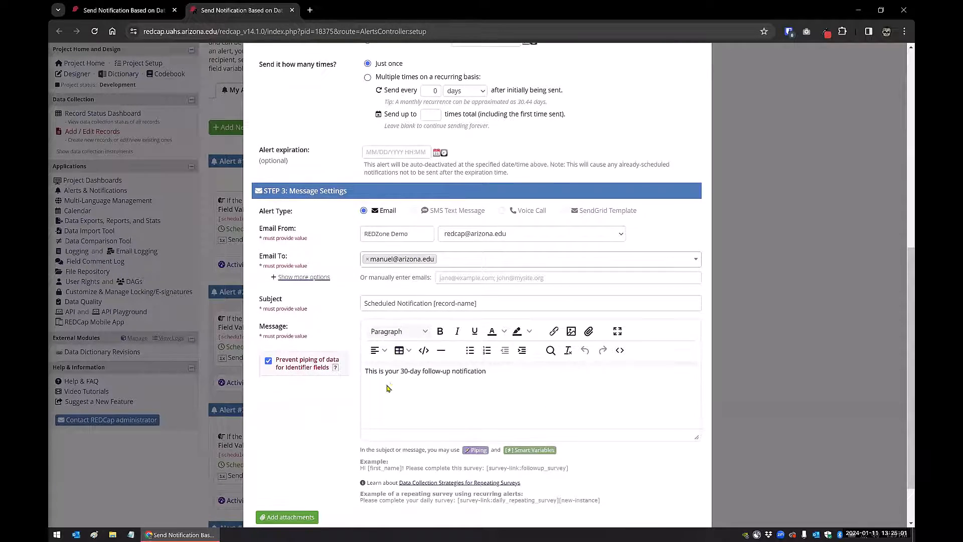
pyautogui.scroll(-1, 388, 388)
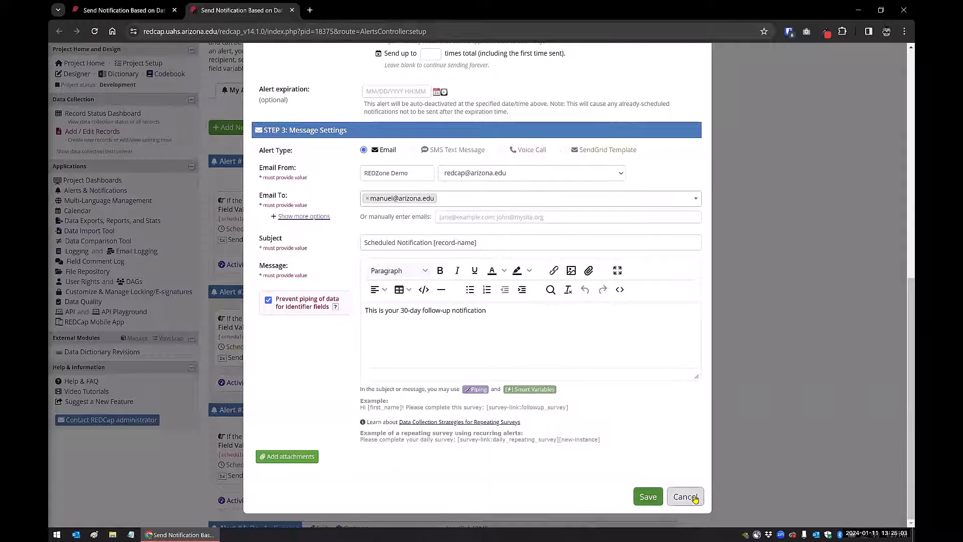
pyautogui.click(687, 497)
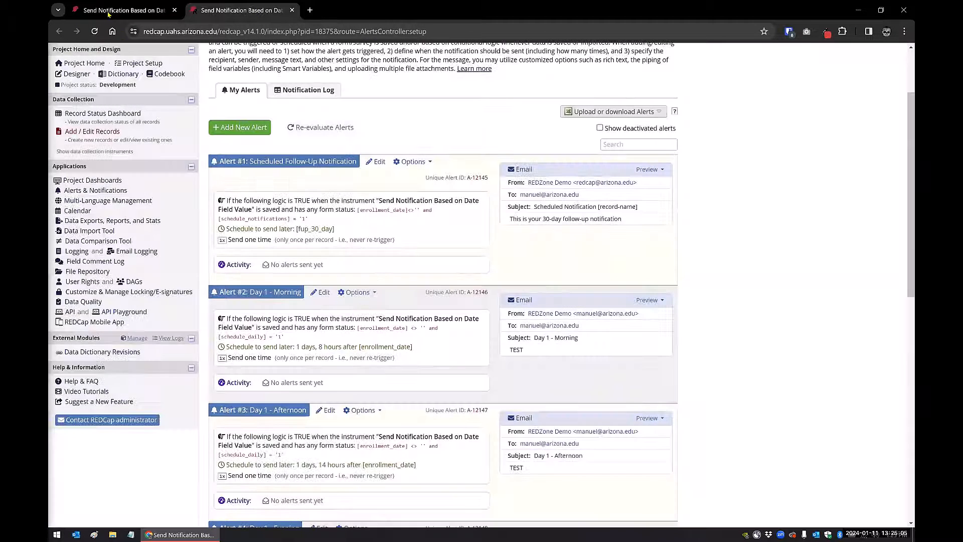
# Save the test record while staying on its form, and open the Notification Log to check its scheduled notification
pyautogui.click(108, 11)
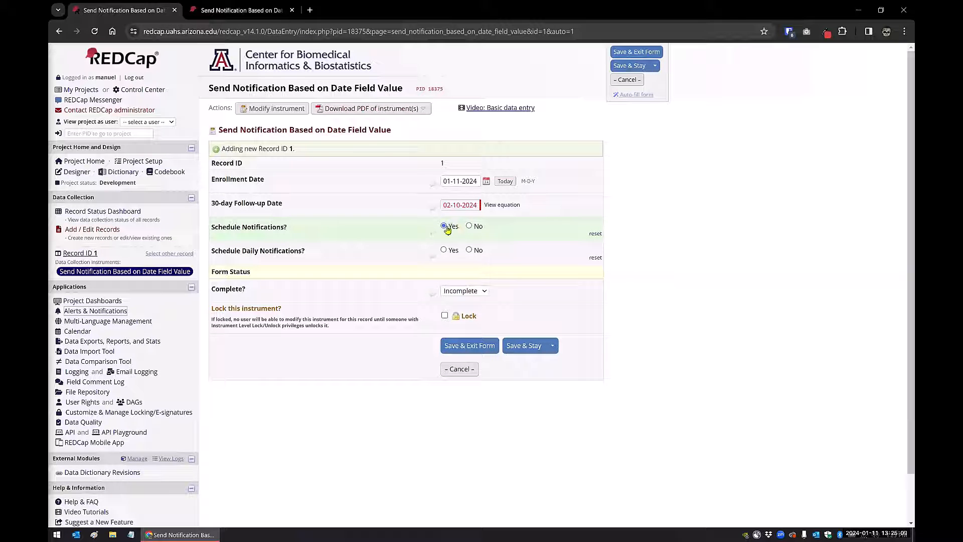
pyautogui.click(520, 350)
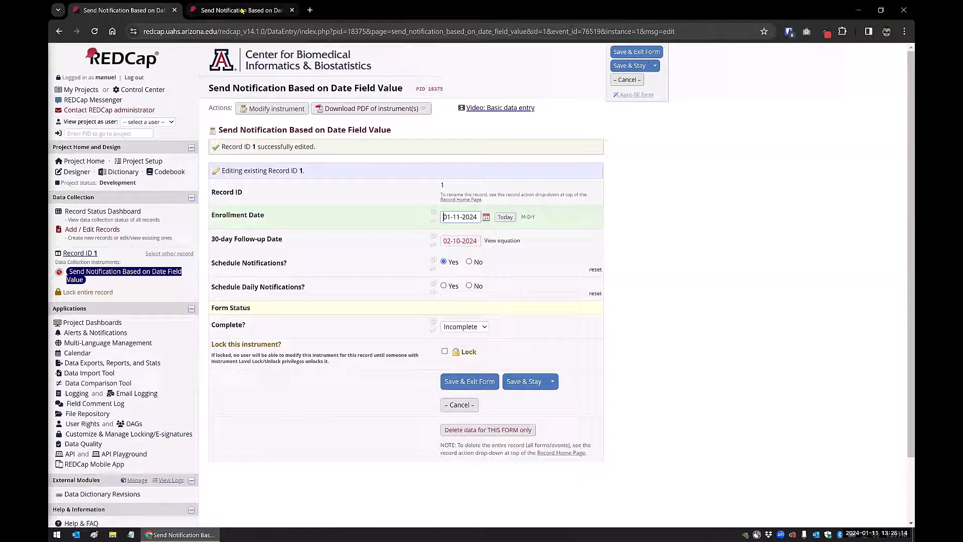
pyautogui.click(240, 10)
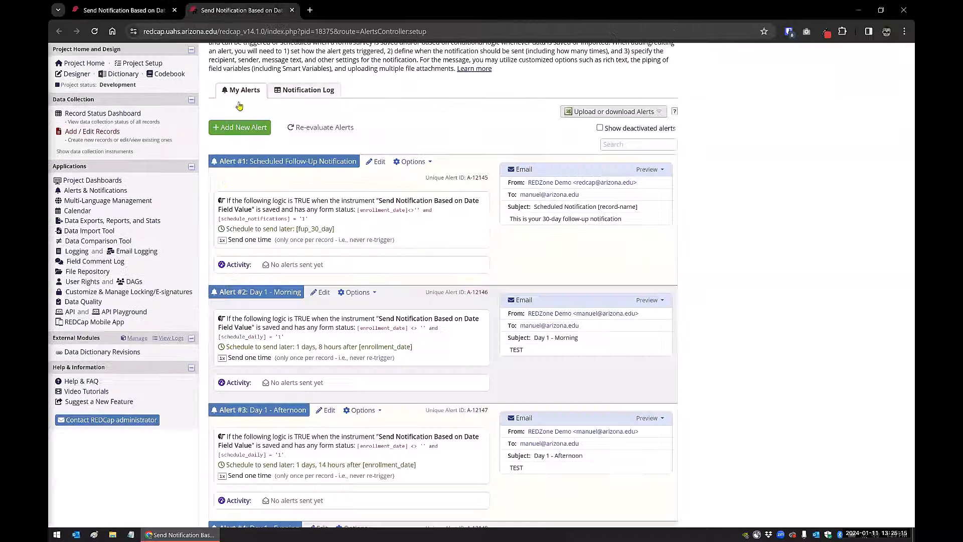
pyautogui.click(303, 89)
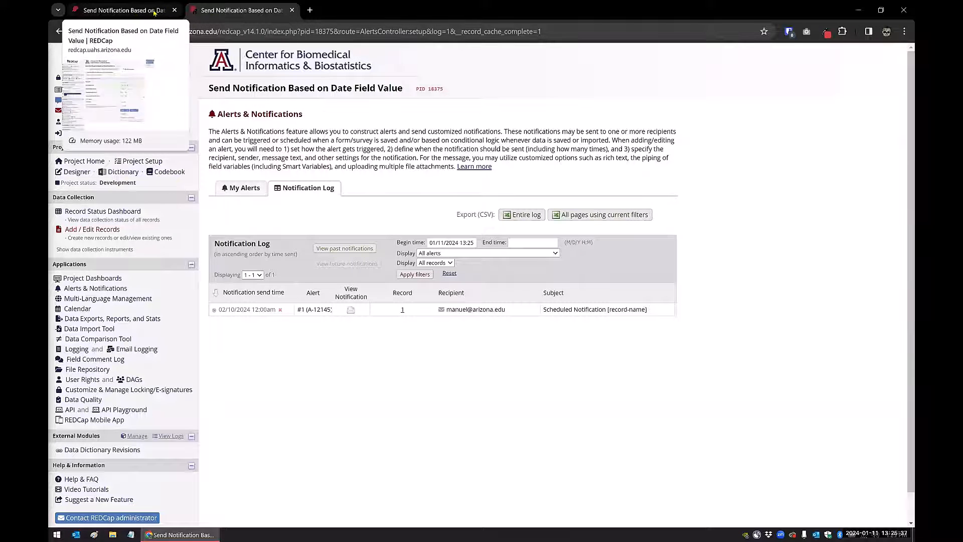
# Recheck the saved record's form and look over the daily alerts in the My Alerts list
pyautogui.click(134, 12)
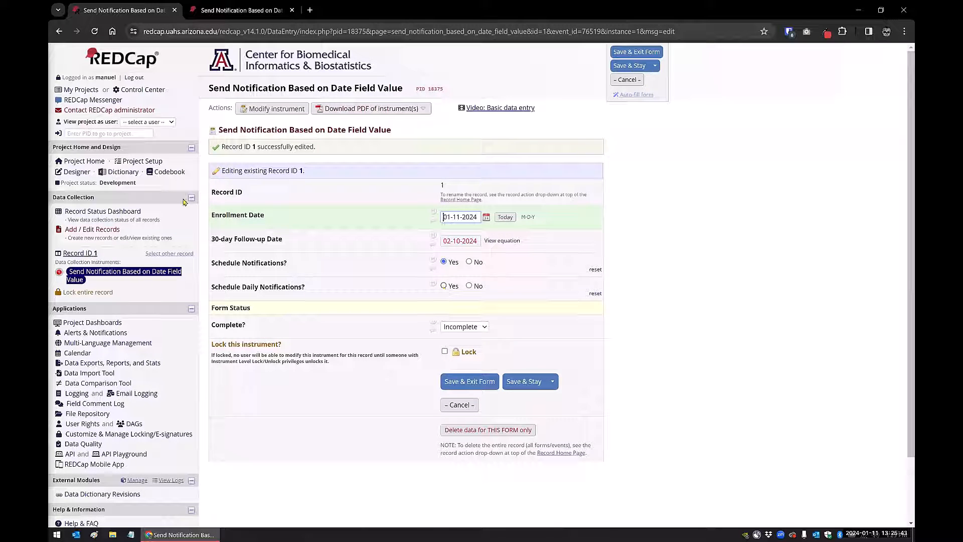
pyautogui.click(250, 11)
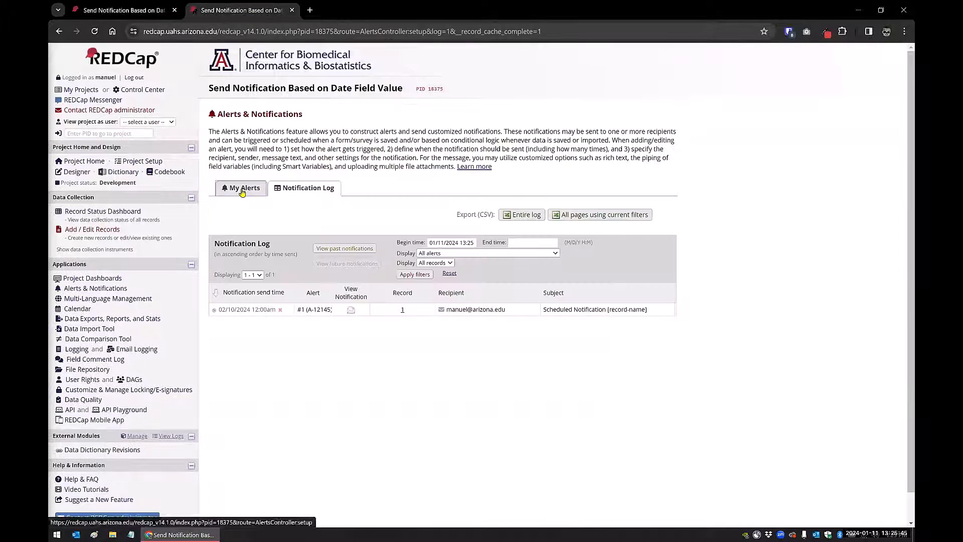
pyautogui.click(241, 191)
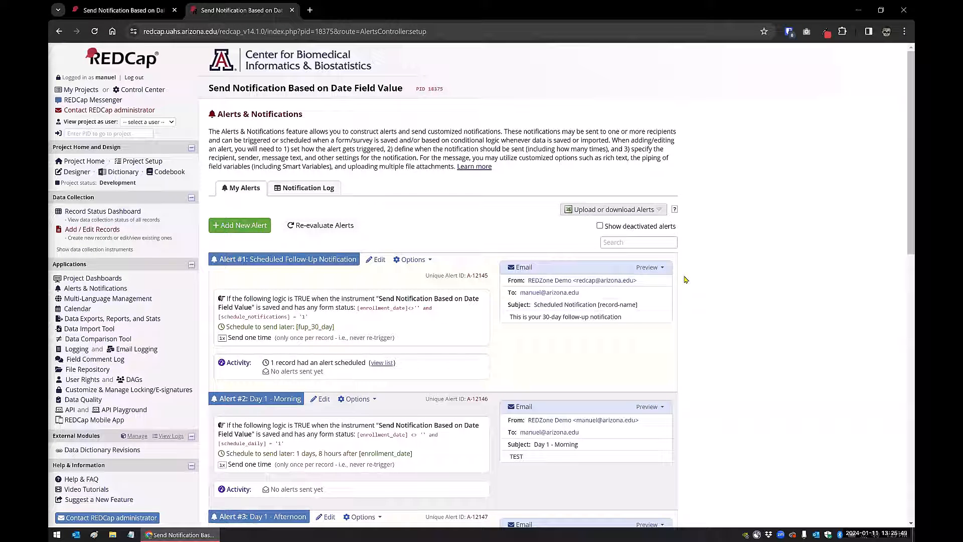
pyautogui.scroll(-4, 719, 284)
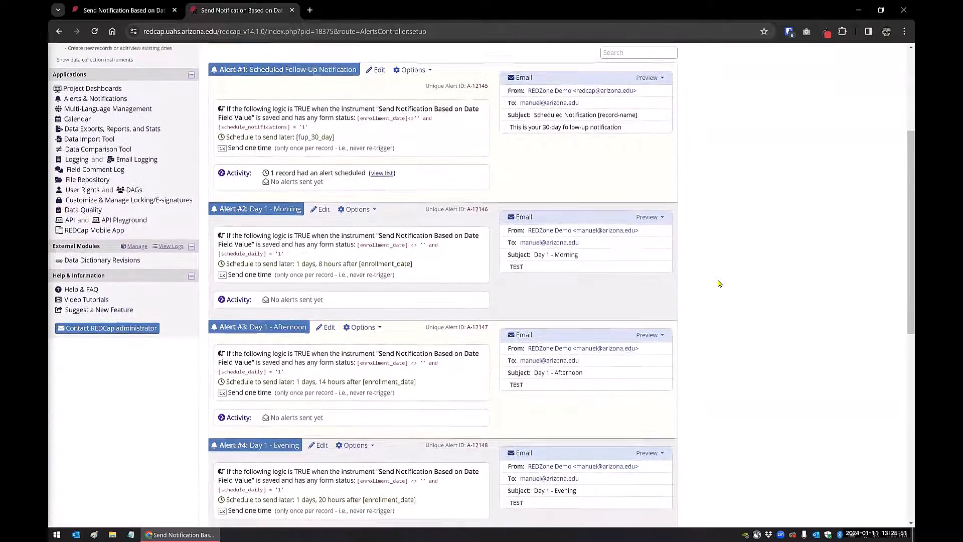
pyautogui.scroll(-1, 319, 232)
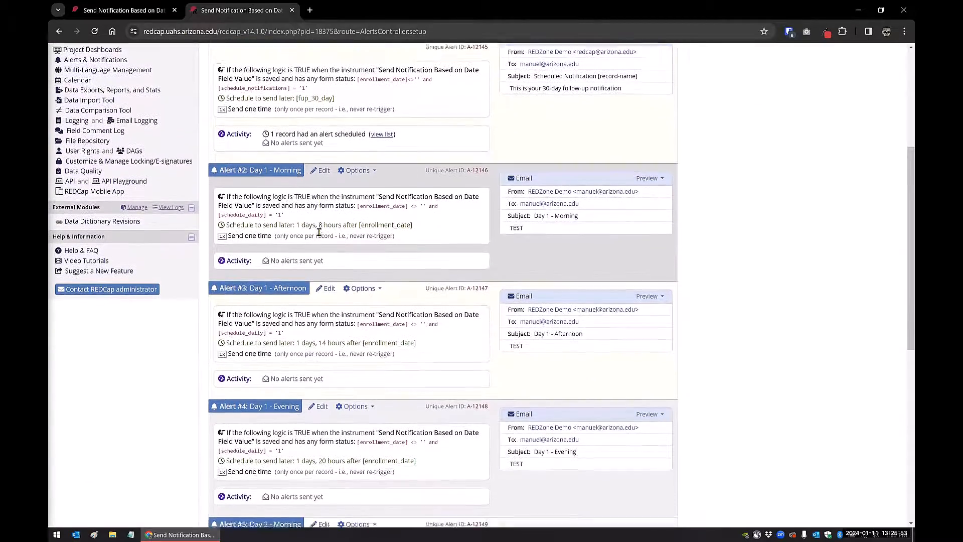
pyautogui.scroll(-1, 319, 232)
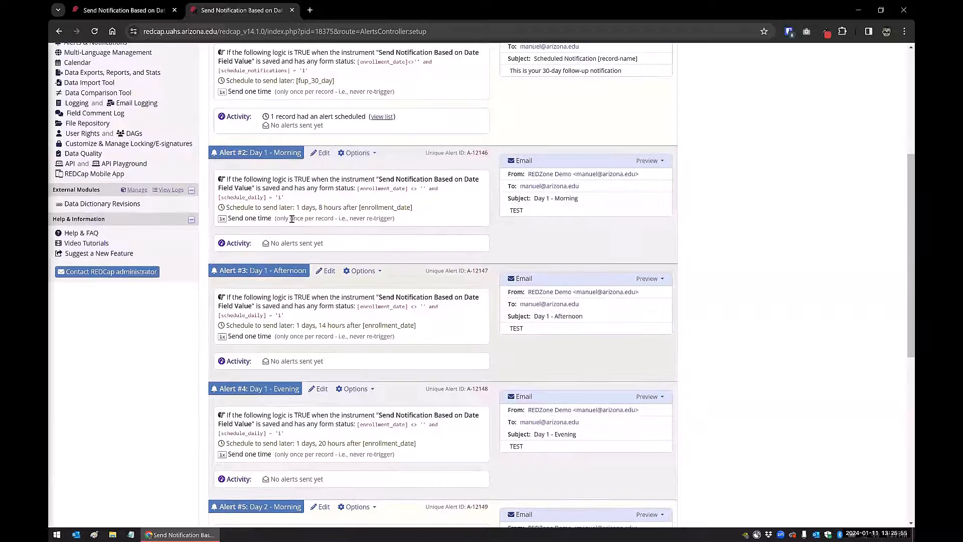
# Review the trigger logic, schedule and message settings of the Day 1 - Morning alert and close it without saving
pyautogui.click(321, 153)
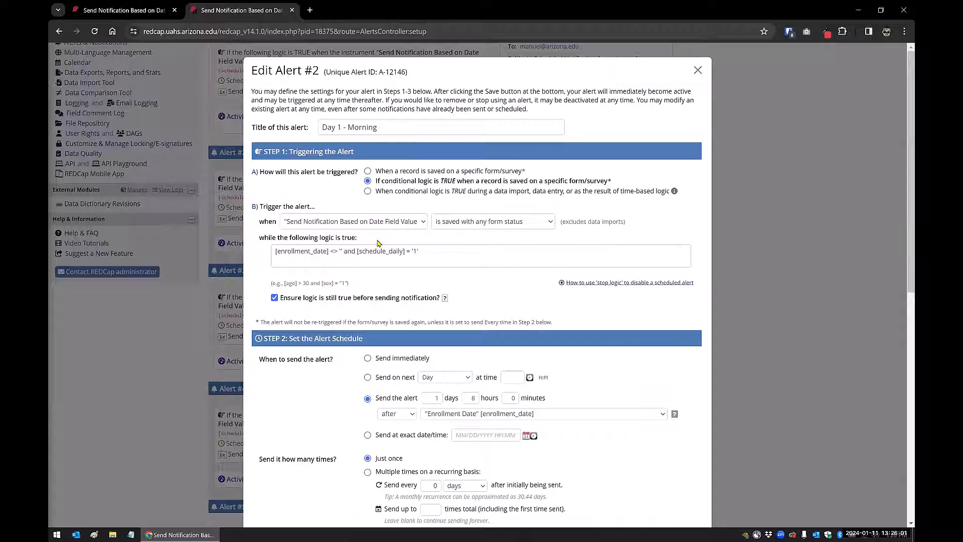
pyautogui.scroll(-1, 432, 357)
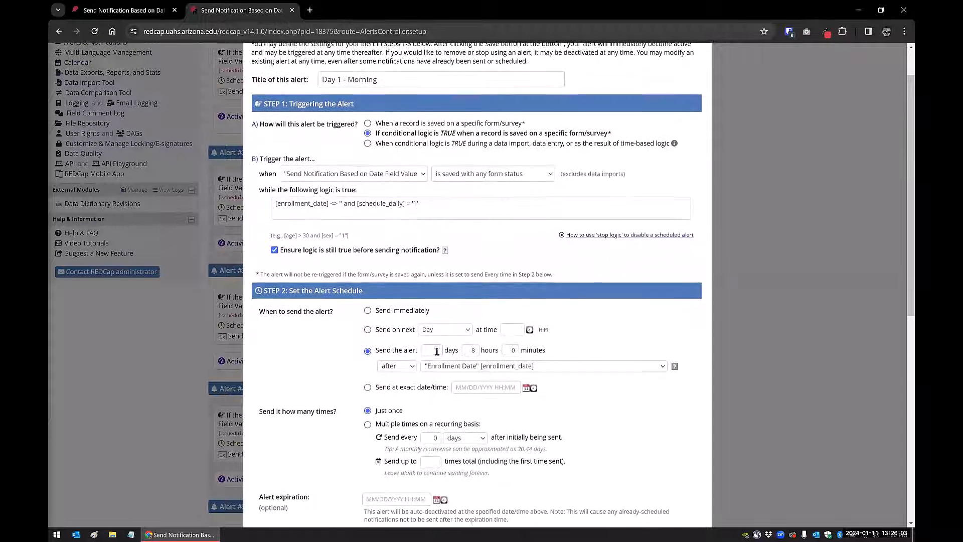
pyautogui.click(435, 350)
pyautogui.write('1')
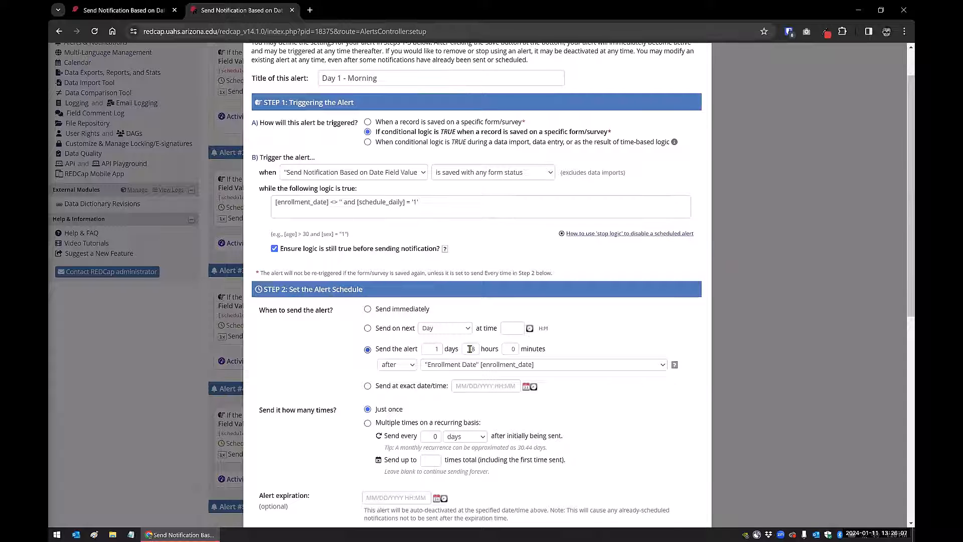
pyautogui.scroll(-2, 433, 258)
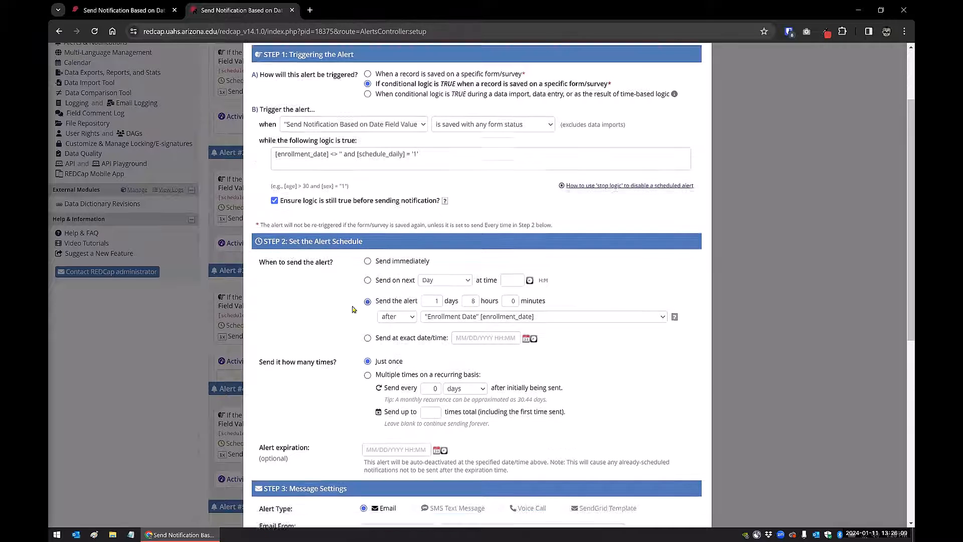
pyautogui.scroll(-3, 317, 334)
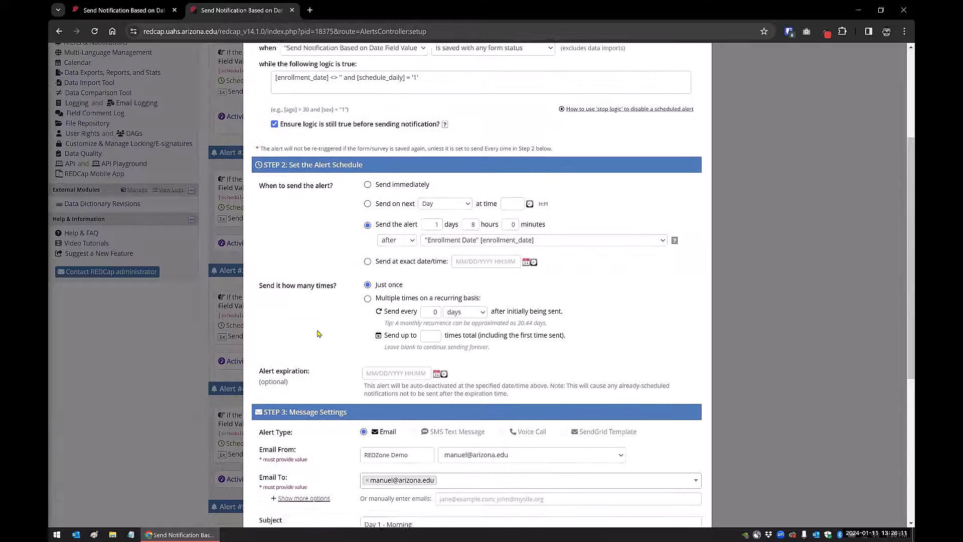
pyautogui.scroll(-1, 317, 334)
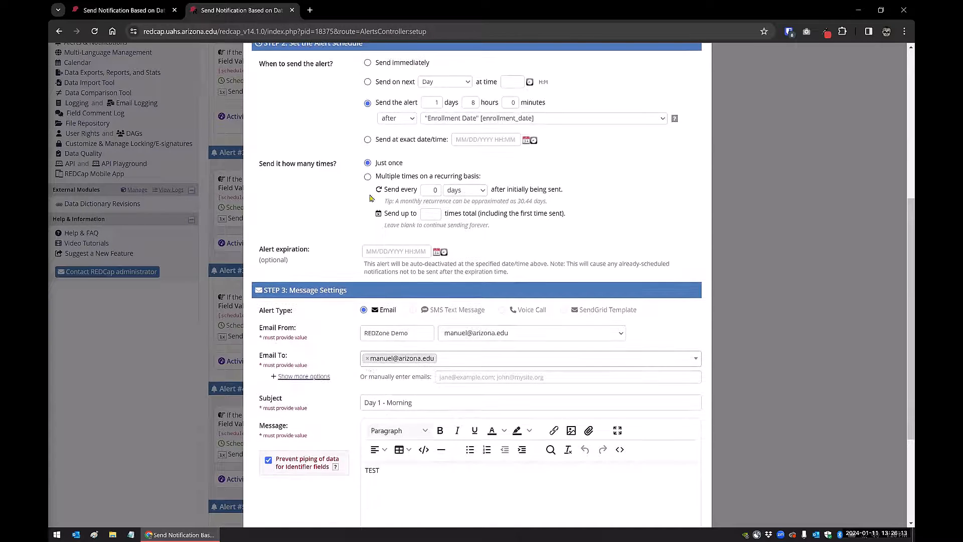
pyautogui.scroll(-1, 374, 437)
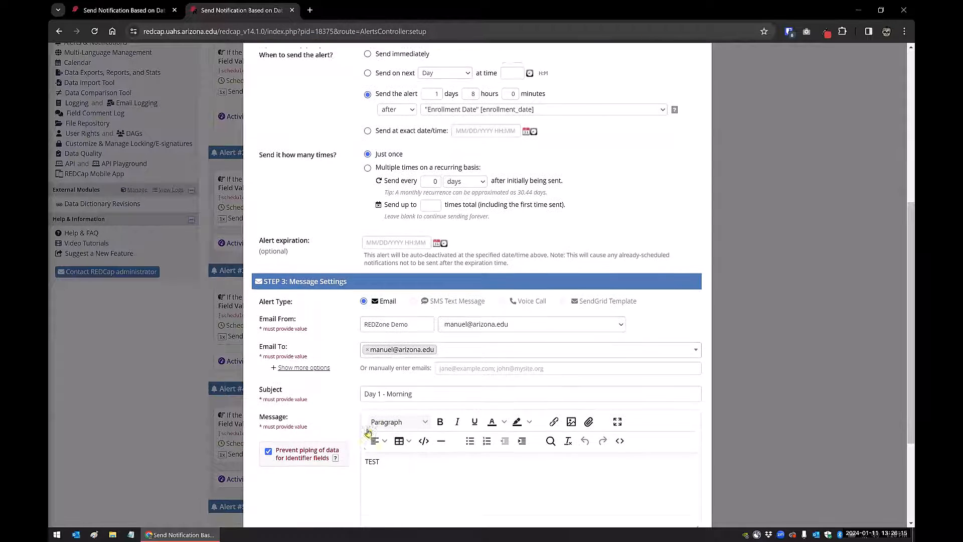
pyautogui.scroll(-3, 381, 439)
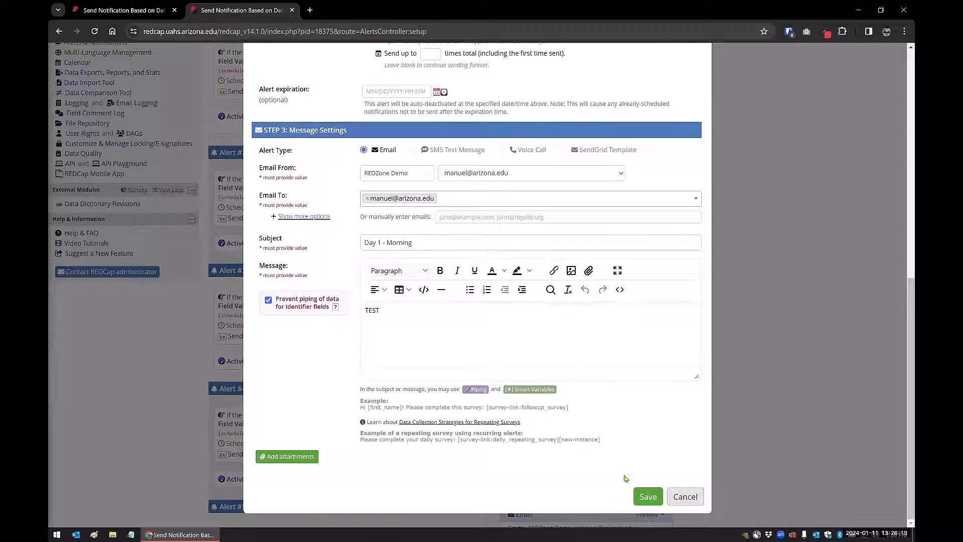
pyautogui.click(686, 497)
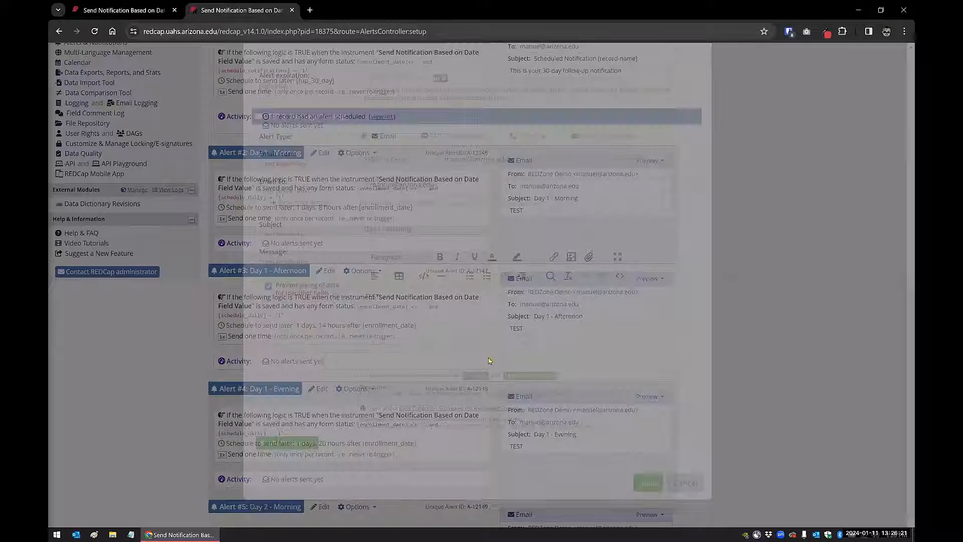
# Examine the send schedules of the other daily alerts, from Day 1 - Afternoon through Day 2 - Evening
pyautogui.scroll(-1, 319, 197)
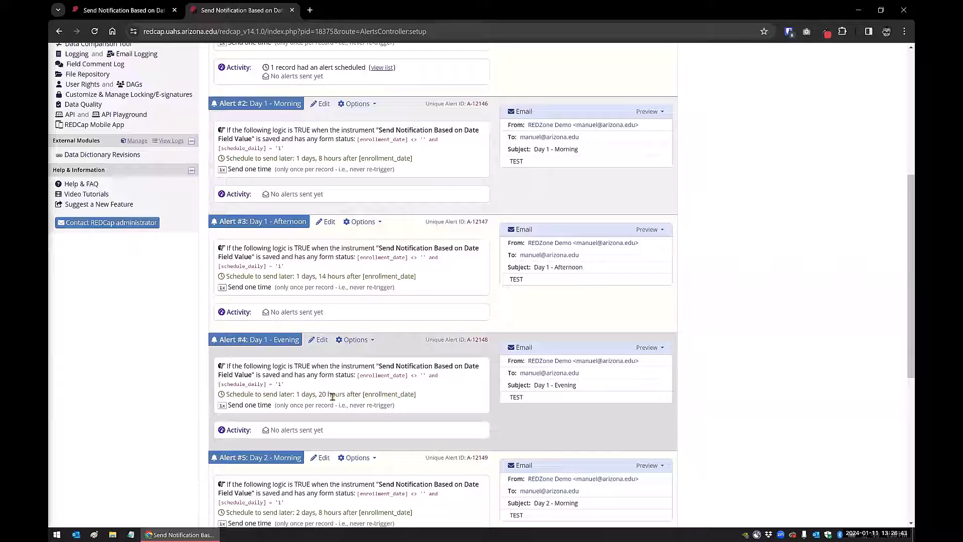
pyautogui.scroll(-2, 332, 397)
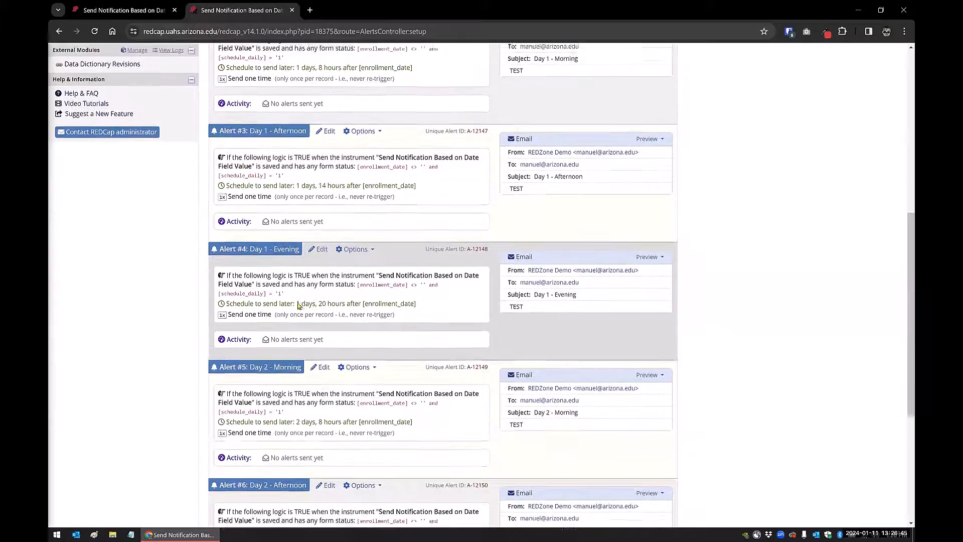
pyautogui.scroll(-2, 307, 361)
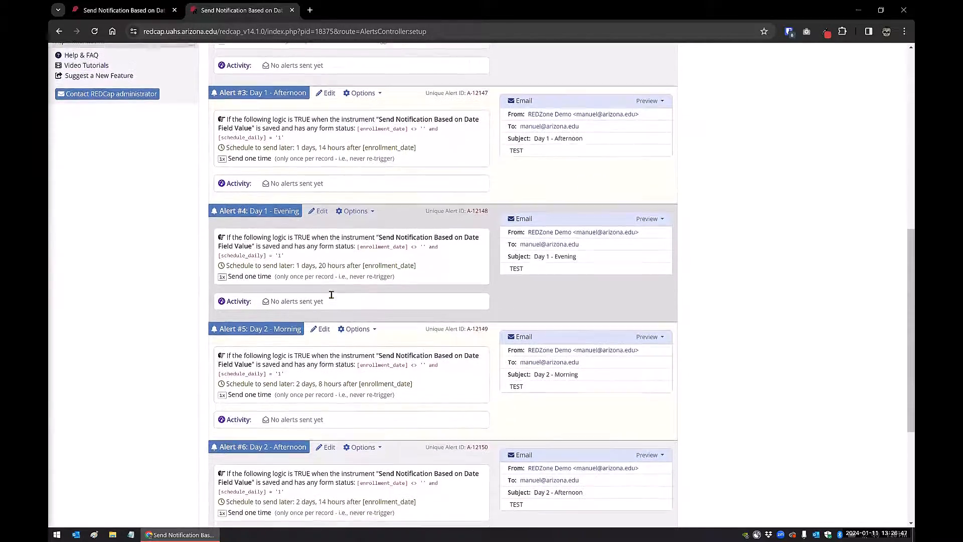
pyautogui.scroll(-1, 307, 362)
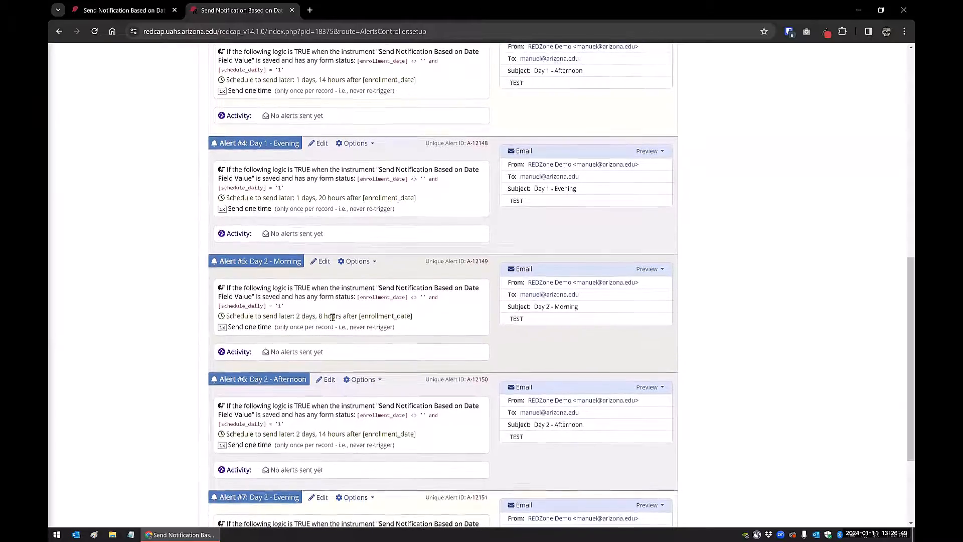
pyautogui.scroll(-2, 326, 377)
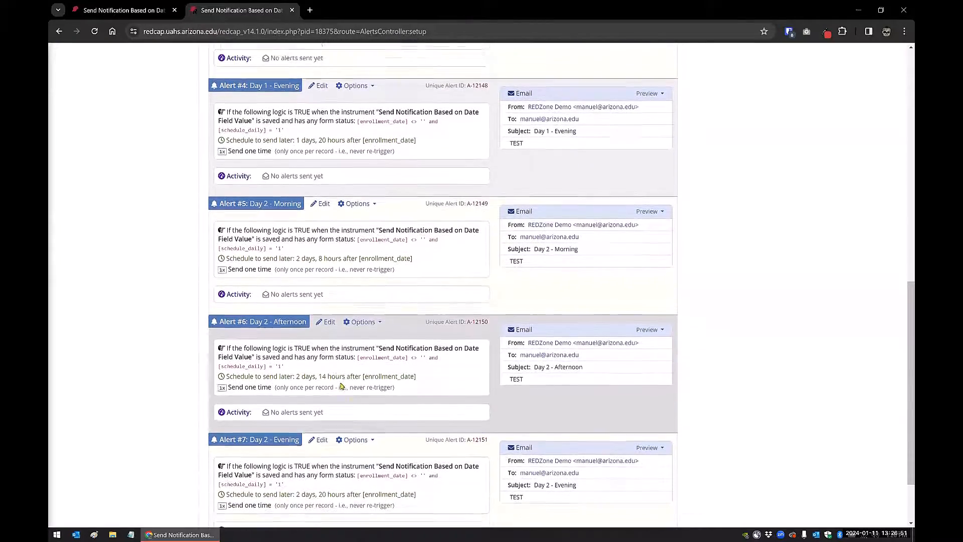
pyautogui.scroll(-1, 341, 369)
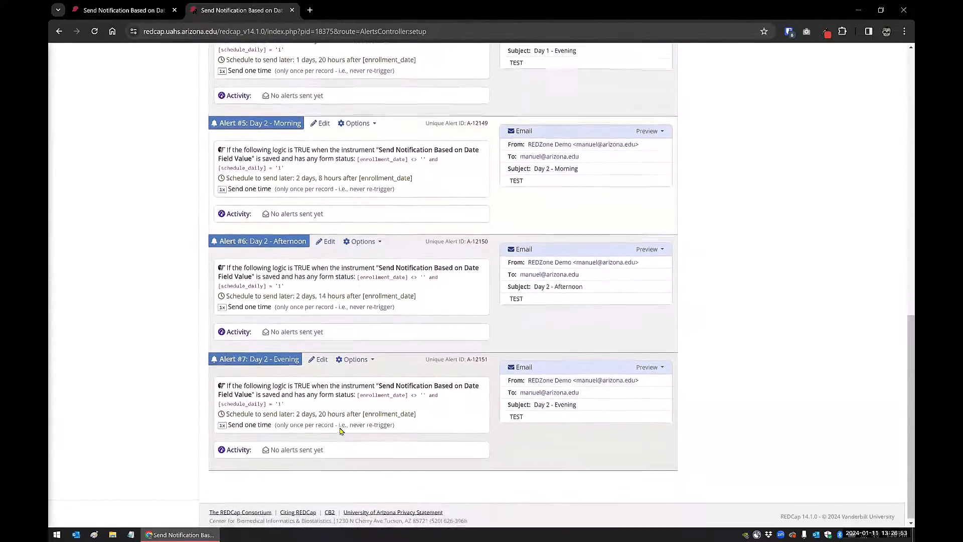
pyautogui.scroll(2, 342, 427)
pyautogui.scroll(10, 341, 432)
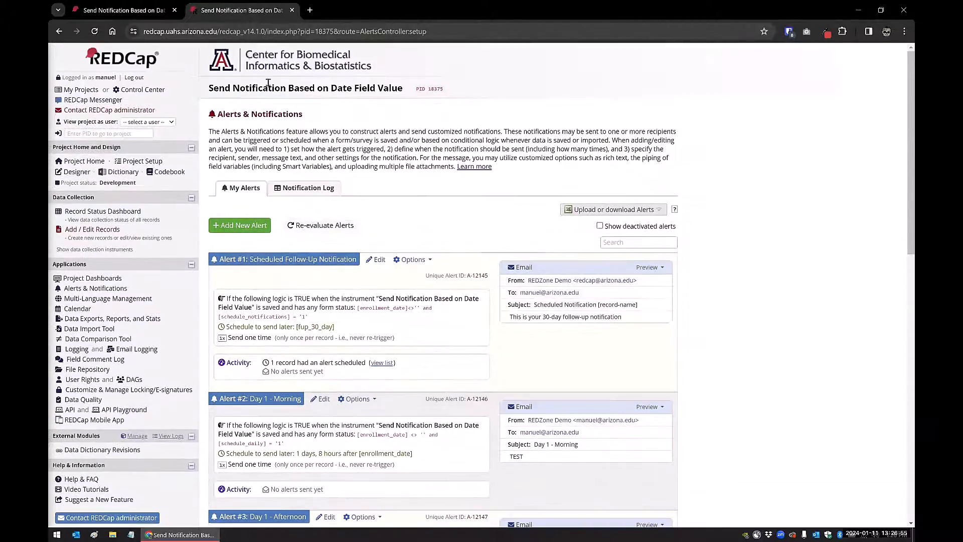
# Check the Schedule Daily Notifications field on the record form and highlight the [schedule_daily] = '1' condition in the Day 1 - Morning alert's summary
pyautogui.click(122, 10)
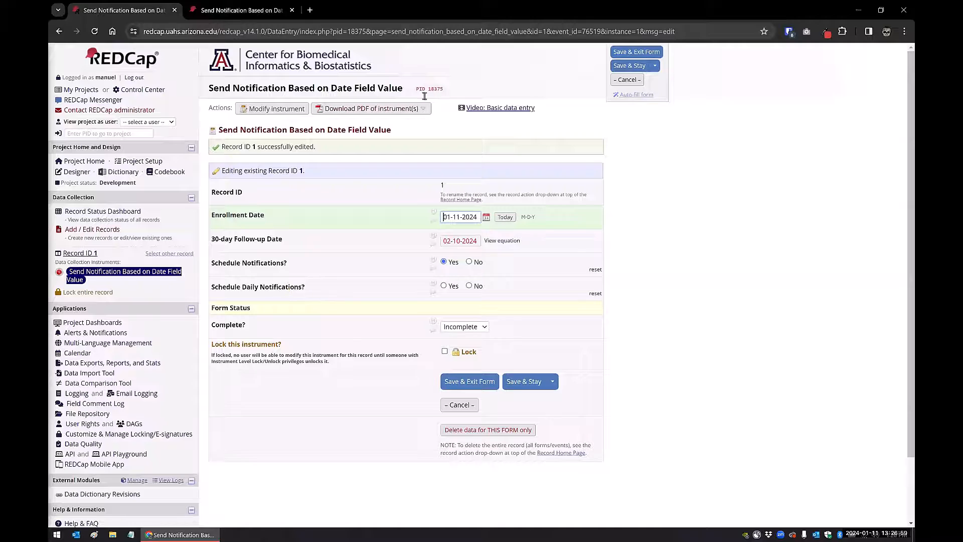
pyautogui.click(240, 10)
pyautogui.scroll(-3, 253, 355)
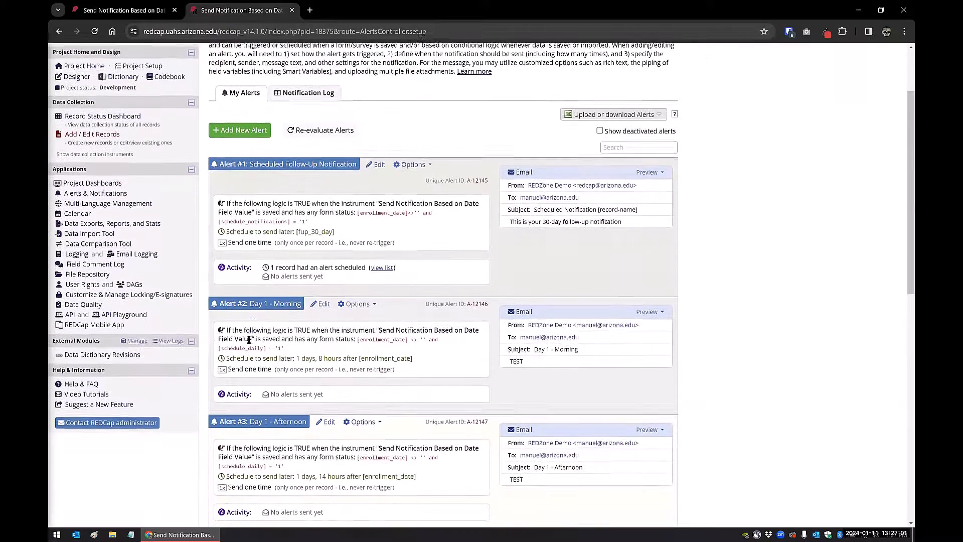
pyautogui.moveTo(285, 347); pyautogui.dragTo(216, 354)
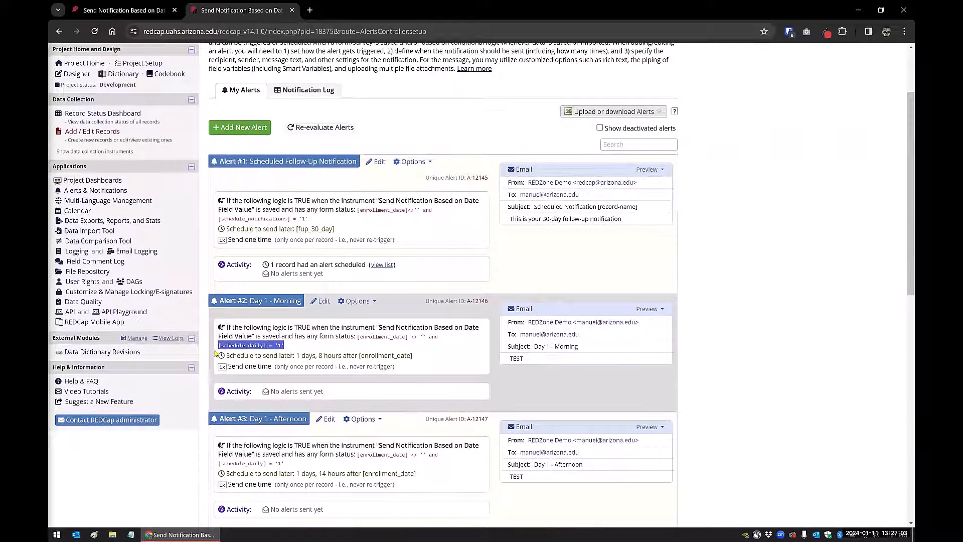
# Inspect the [schedule_daily] = '1' condition of the Day 1 - Morning alert in the Logic Editor and cancel the editor without changes
pyautogui.click(322, 303)
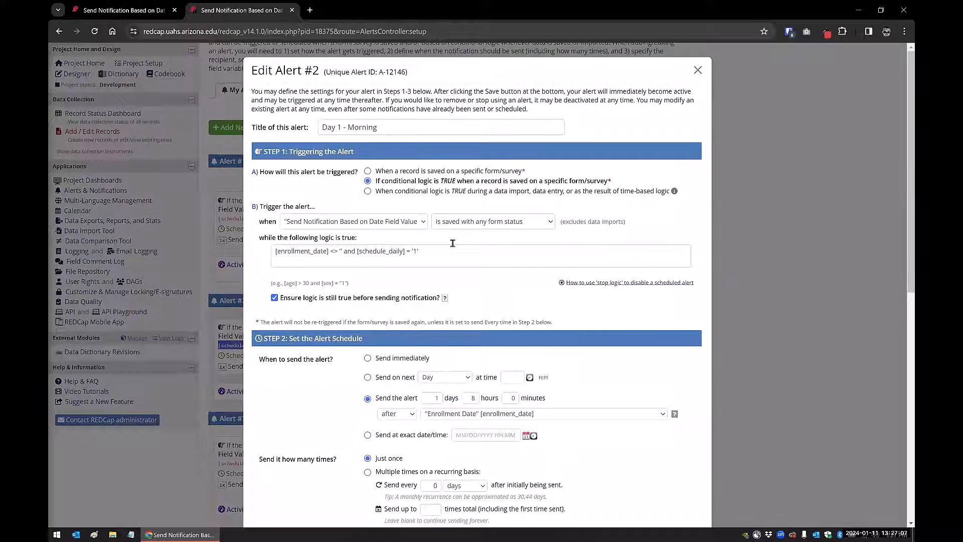
pyautogui.click(452, 244)
pyautogui.moveTo(421, 186); pyautogui.dragTo(533, 188)
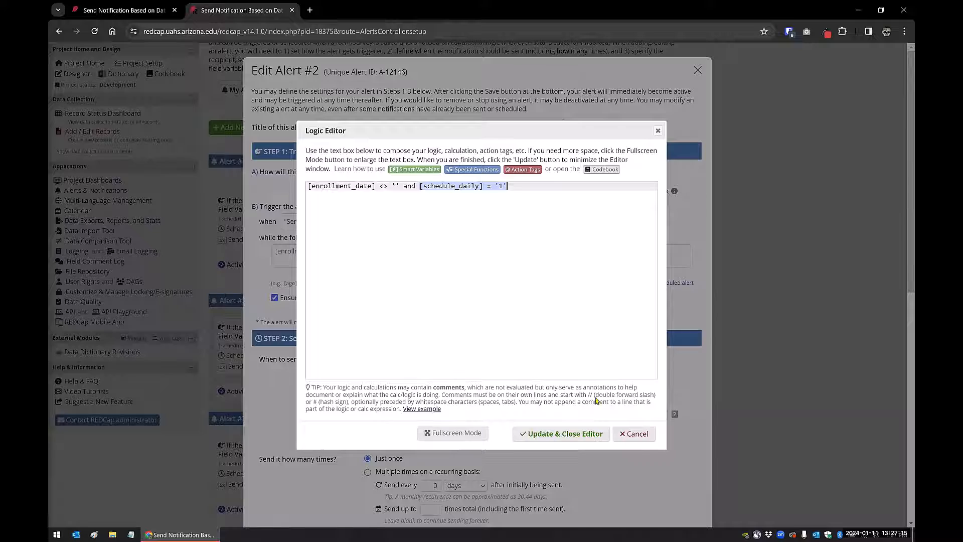
pyautogui.click(634, 434)
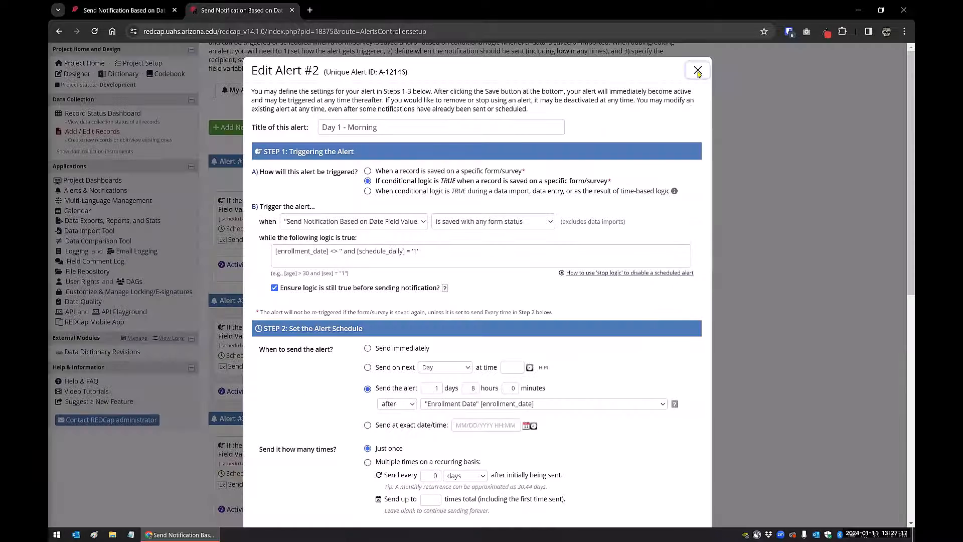
# Close the alert editor, set Schedule Daily Notifications to Yes on Record ID 1's form, and save the form while staying on it
pyautogui.click(698, 73)
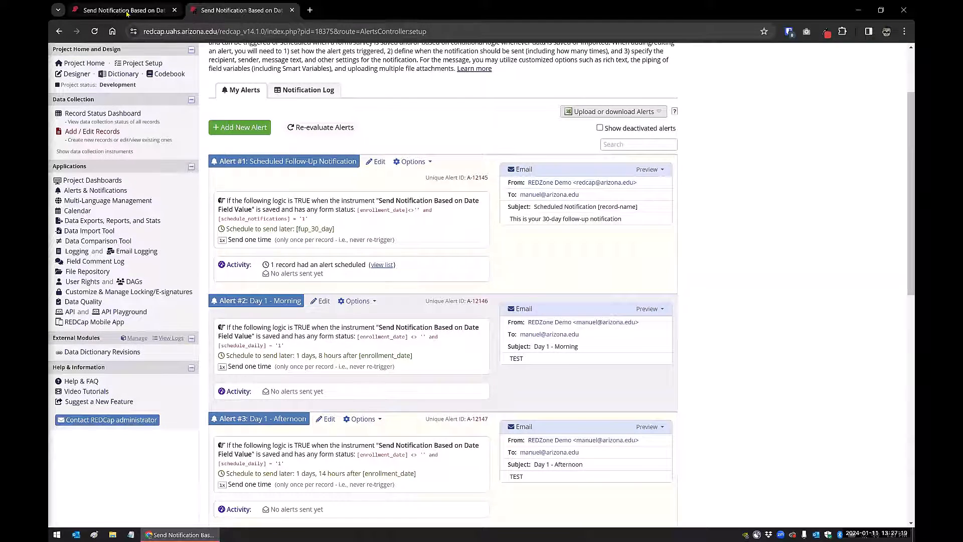
pyautogui.click(145, 10)
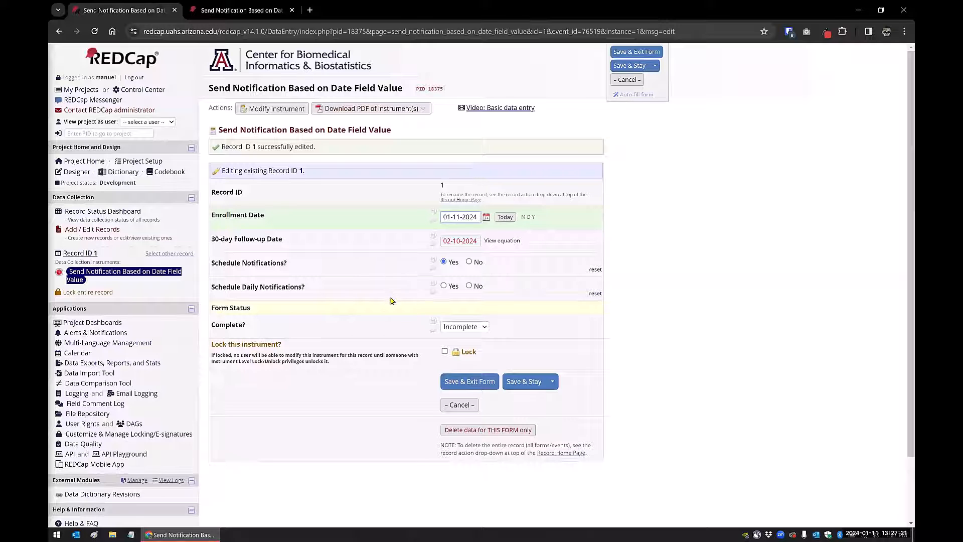
pyautogui.click(444, 286)
pyautogui.click(522, 386)
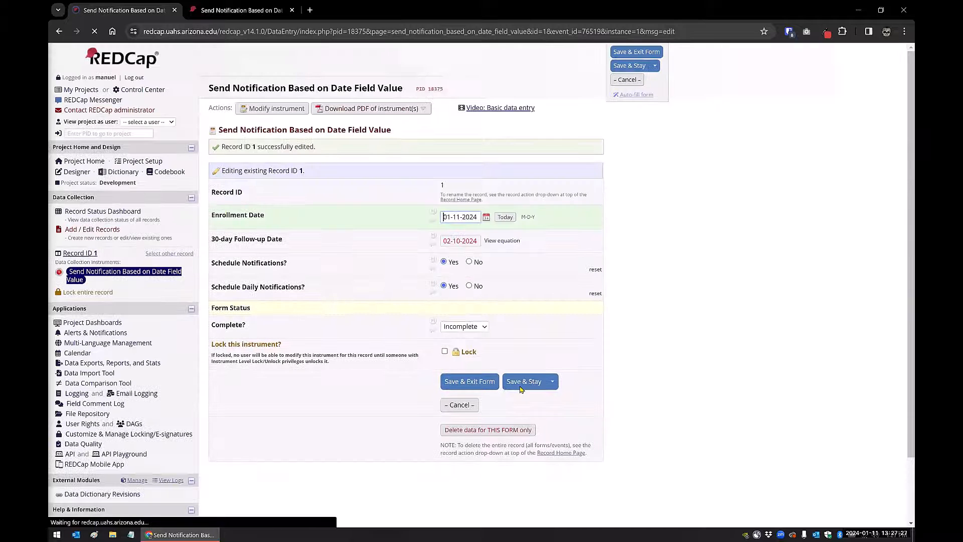
# Review the send times of the scheduled alerts in the project's Notification Log
pyautogui.click(236, 11)
pyautogui.click(312, 91)
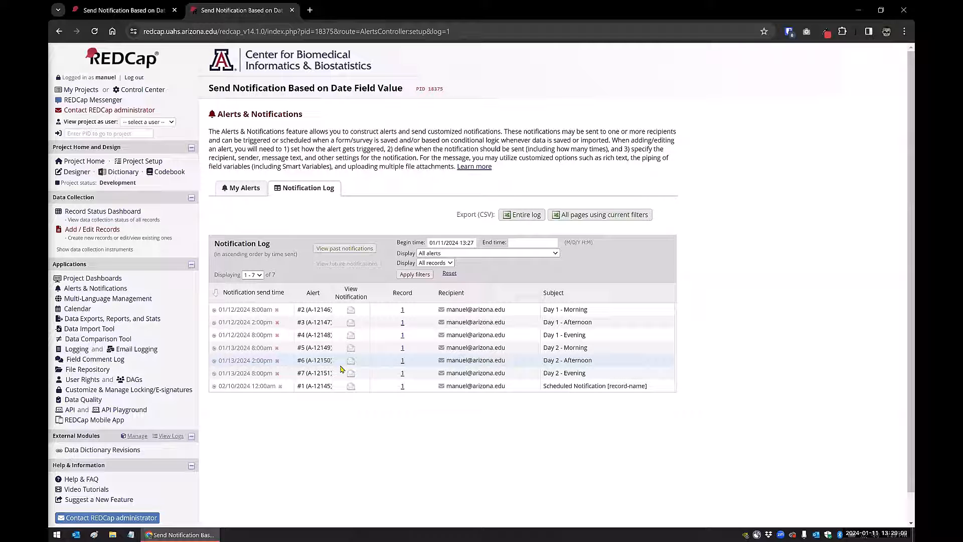
pyautogui.click(125, 10)
pyautogui.click(262, 16)
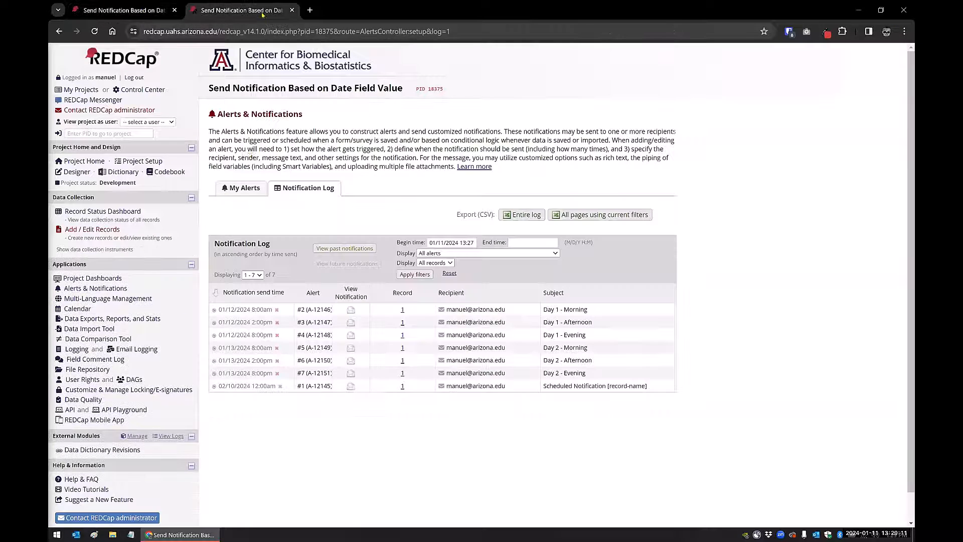
# Try an exact send time of 01/11/2024 13:29 in the Scheduled Follow-Up Notification alert and restore its 30-day Follow-up Date schedule
pyautogui.click(251, 195)
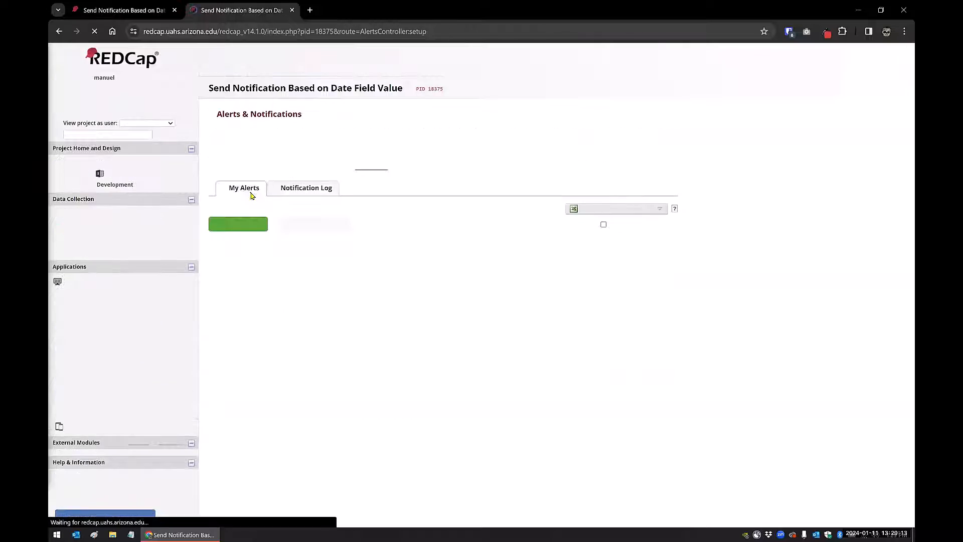
pyautogui.click(380, 260)
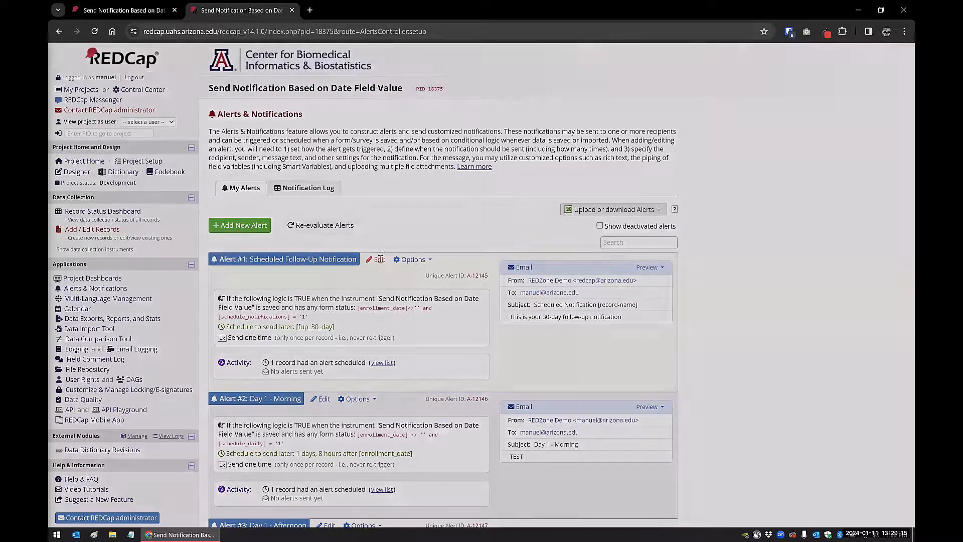
pyautogui.scroll(-3, 369, 294)
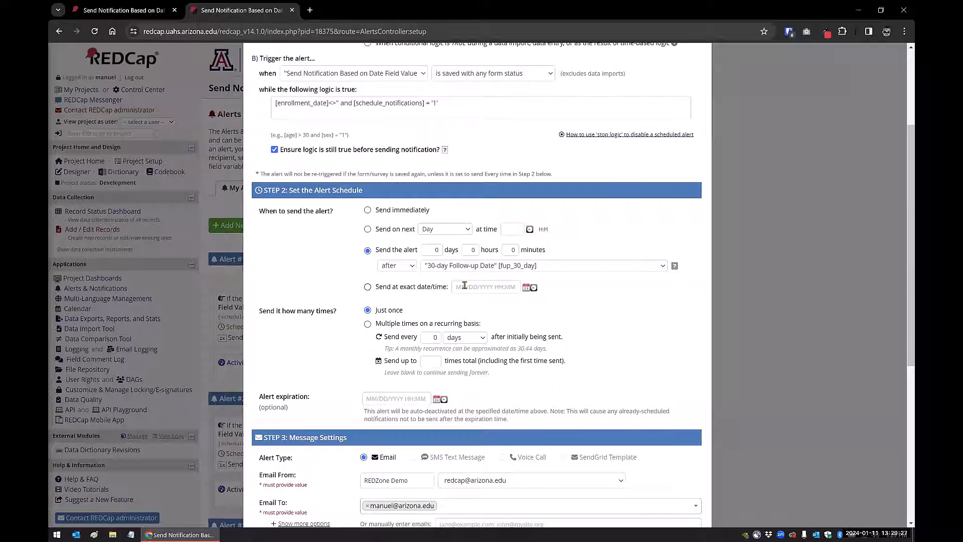
pyautogui.click(533, 288)
pyautogui.click(531, 346)
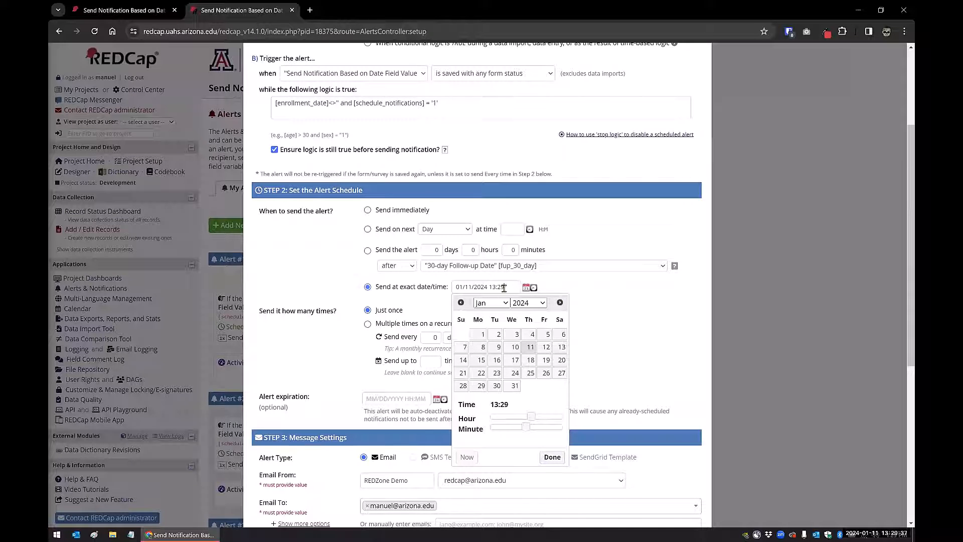
pyautogui.click(368, 251)
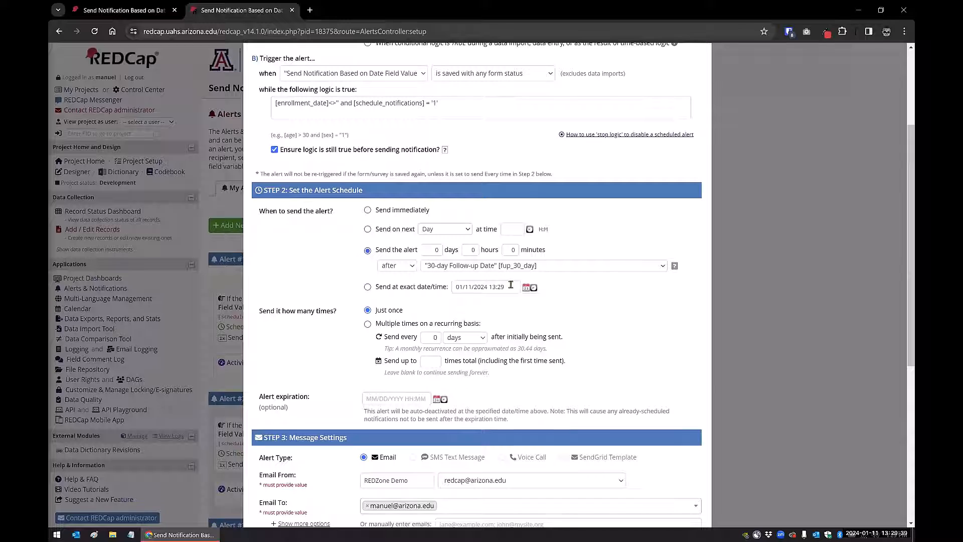
pyautogui.click(427, 287)
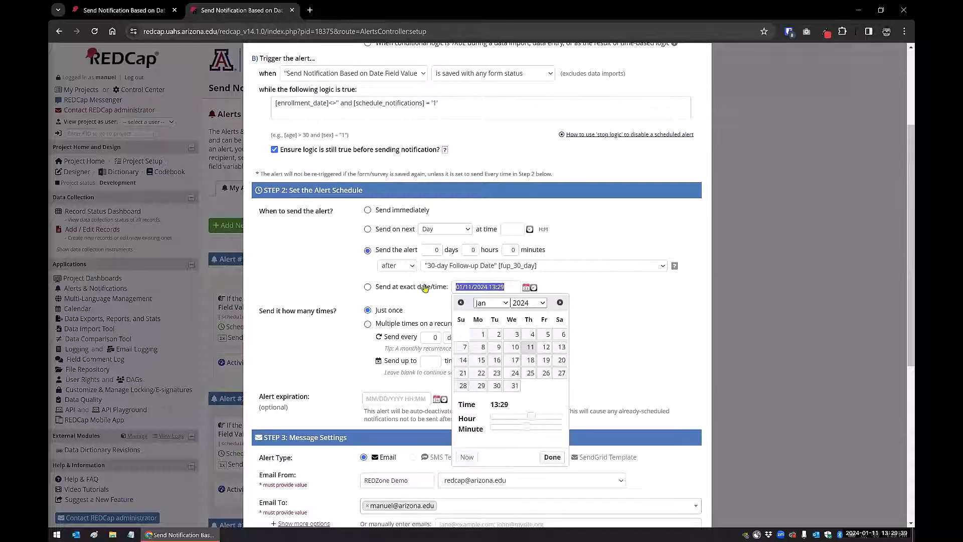
pyautogui.click(625, 297)
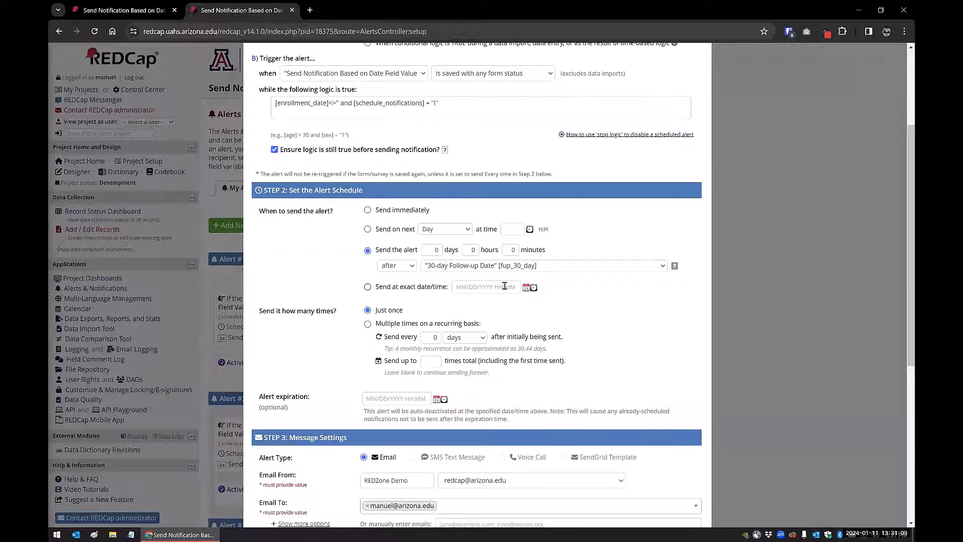
pyautogui.scroll(5, 505, 286)
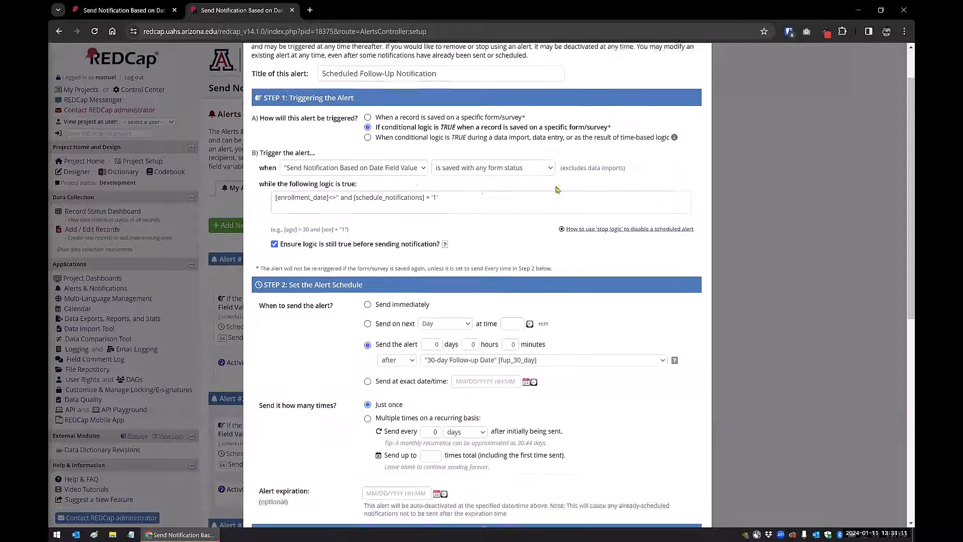
# Compare the Enrollment Date on the record form with the send times in the Notification Log
pyautogui.click(131, 11)
pyautogui.click(132, 11)
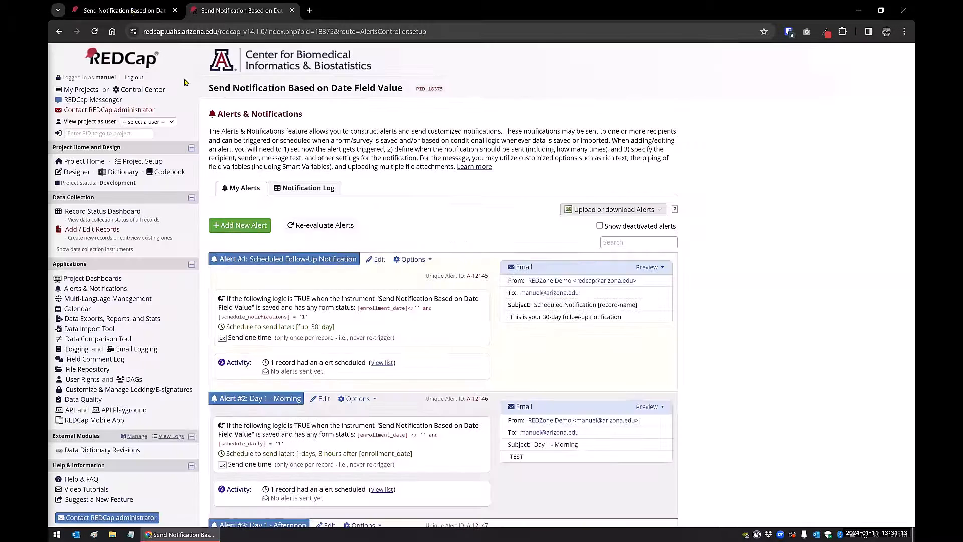
pyautogui.moveTo(462, 217); pyautogui.dragTo(477, 217)
pyautogui.click(453, 215)
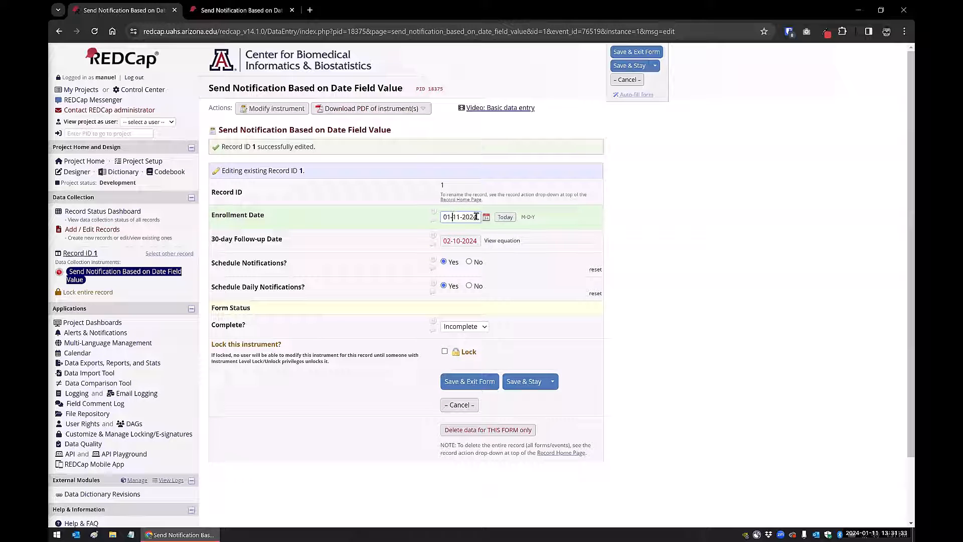
pyautogui.click(241, 10)
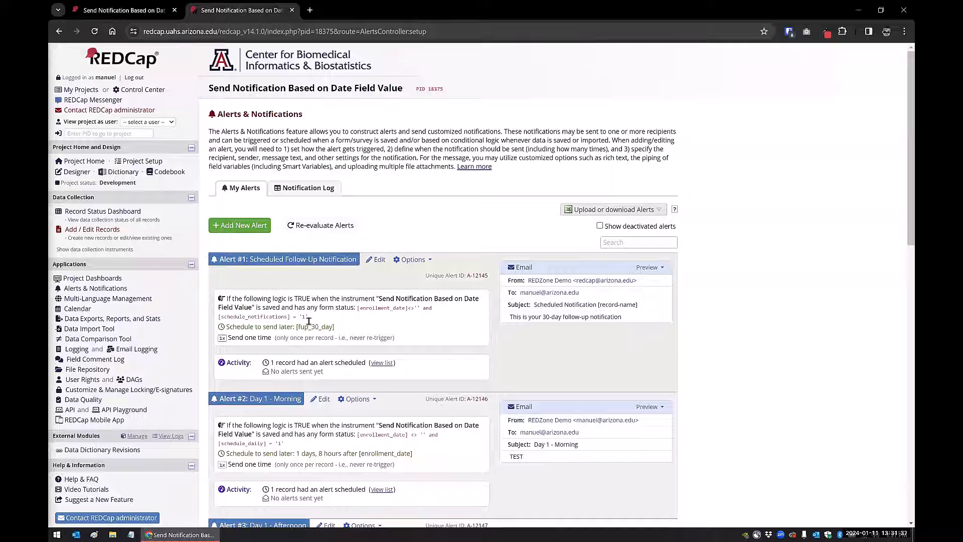
pyautogui.click(306, 190)
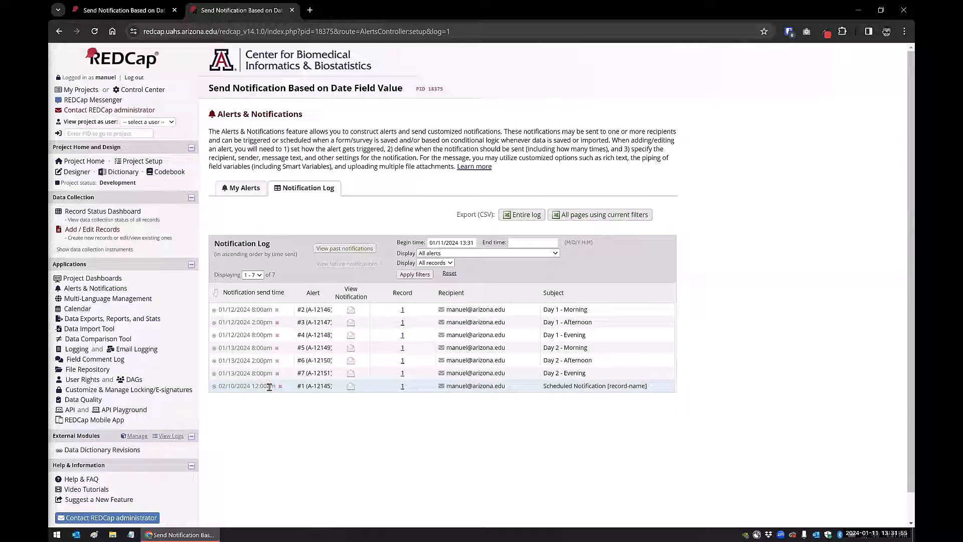
# Highlight the Enrollment Date on the record form and check it again against the logged notifications
pyautogui.click(129, 10)
pyautogui.moveTo(442, 217); pyautogui.dragTo(480, 216)
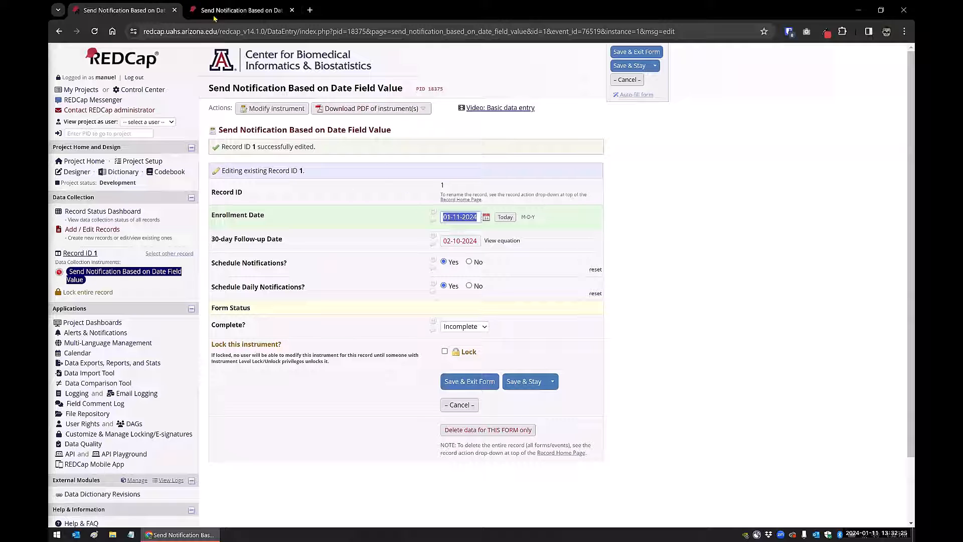
pyautogui.click(452, 216)
pyautogui.click(246, 12)
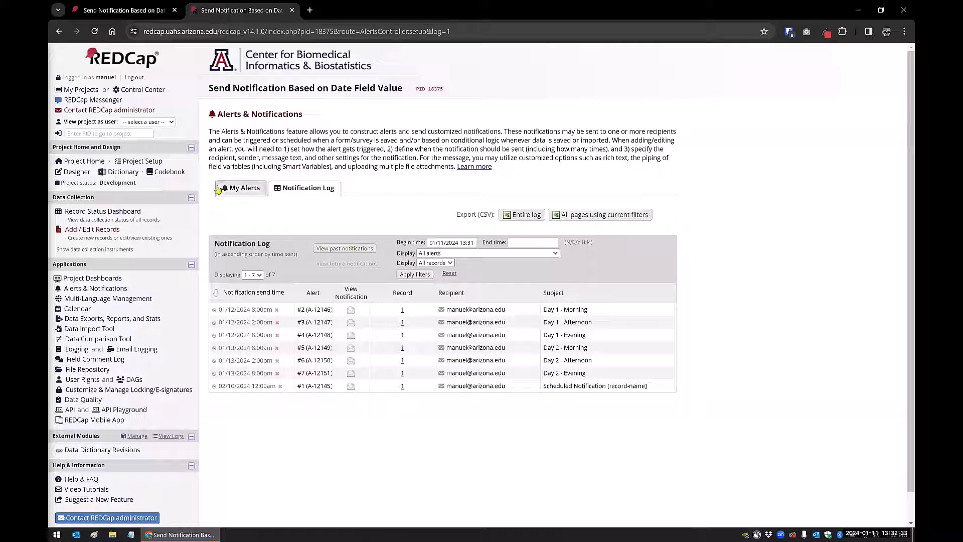
pyautogui.click(140, 17)
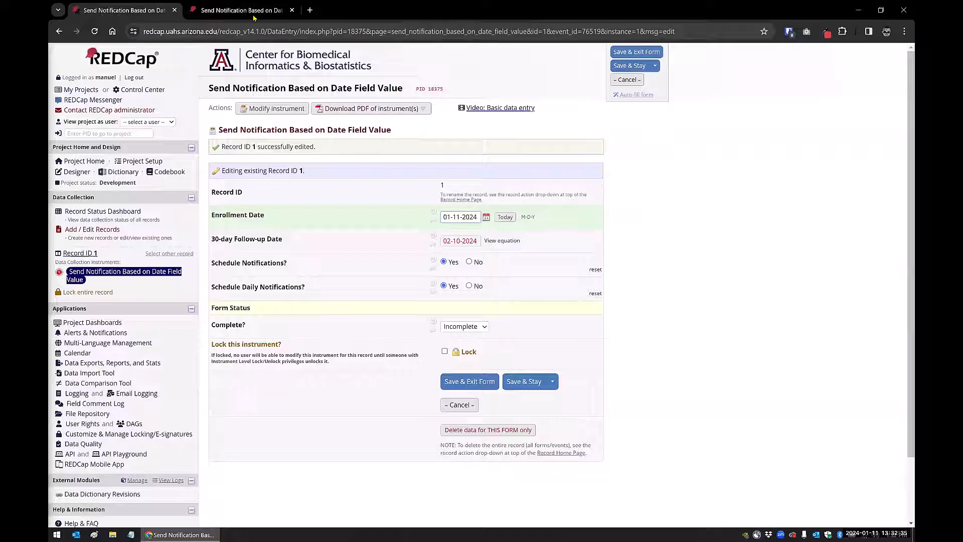
# Open the Day 1 - Morning alert's settings to review how its send time is based on the enrollment date
pyautogui.click(206, 11)
pyautogui.click(242, 194)
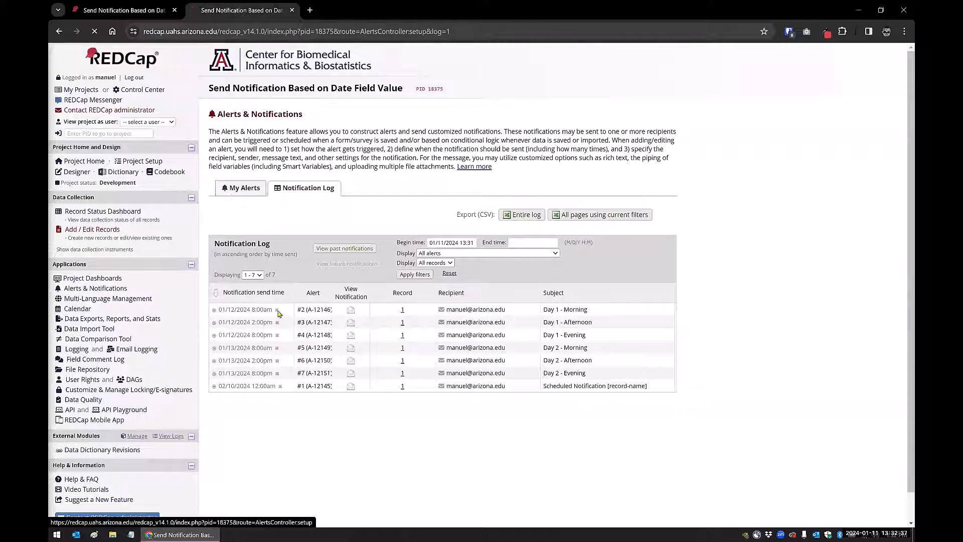
pyautogui.scroll(-2, 331, 342)
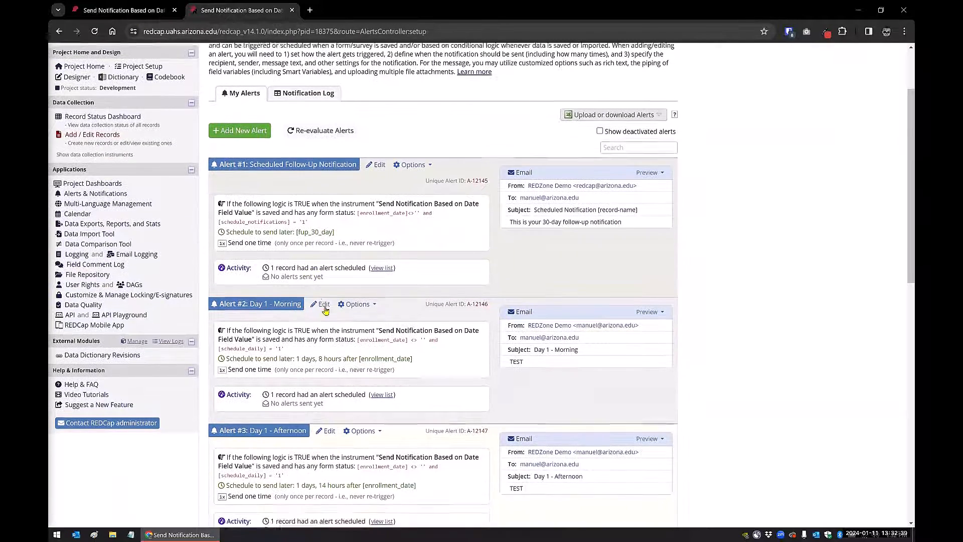
pyautogui.click(323, 301)
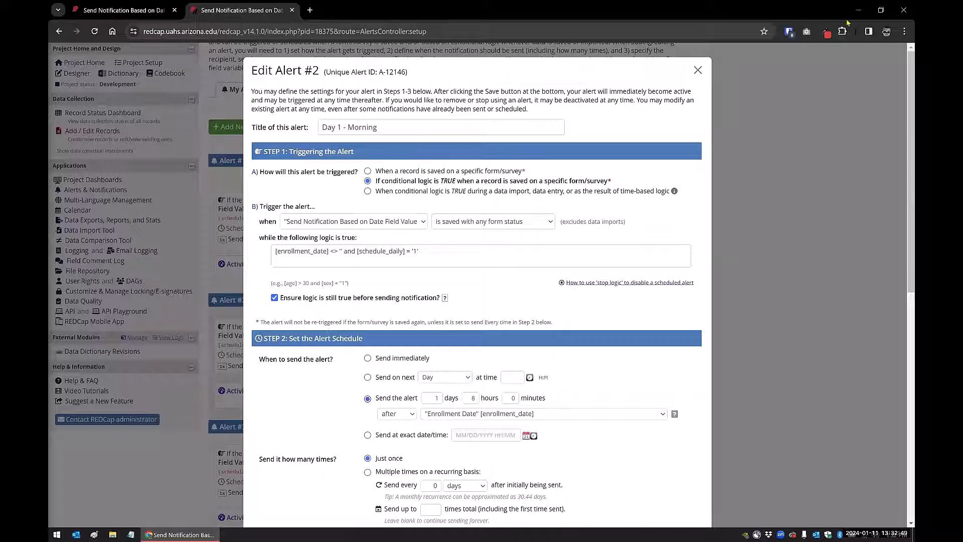
# Switch to the EMARandomCannabis notification log in Excel, widen all columns, shorten the rows, and fit the Notification send time column to its contents
pyautogui.click(859, 11)
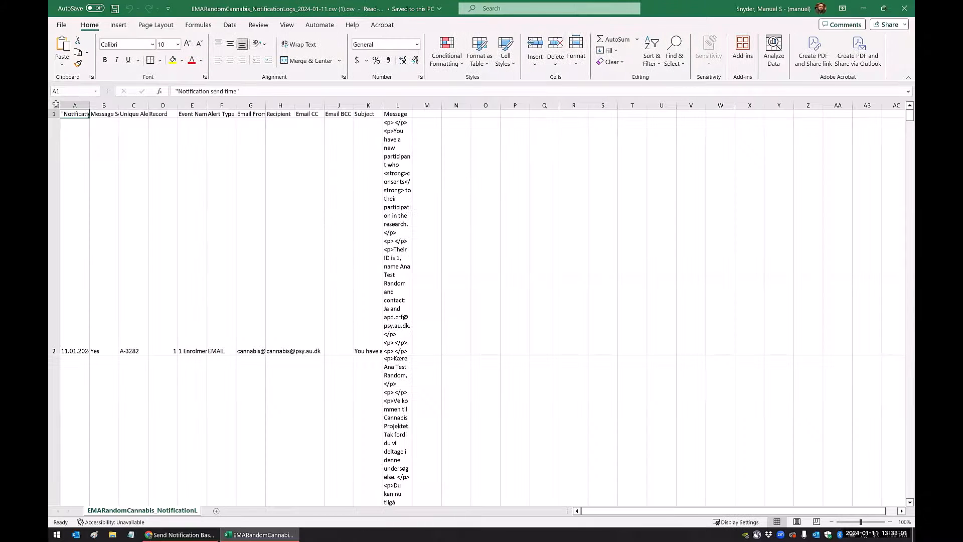
pyautogui.click(56, 104)
pyautogui.moveTo(90, 105); pyautogui.dragTo(192, 104)
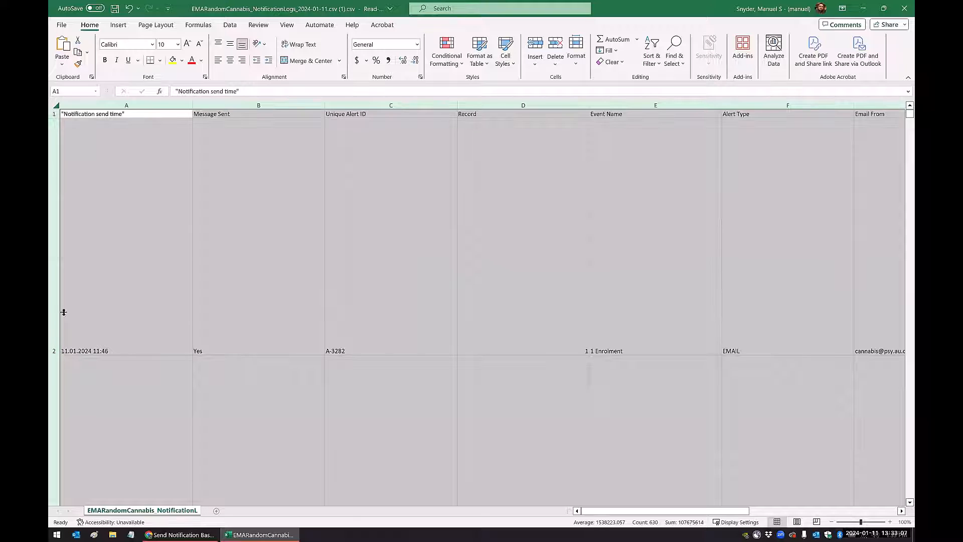
pyautogui.moveTo(64, 346); pyautogui.dragTo(74, 121)
pyautogui.click(118, 147)
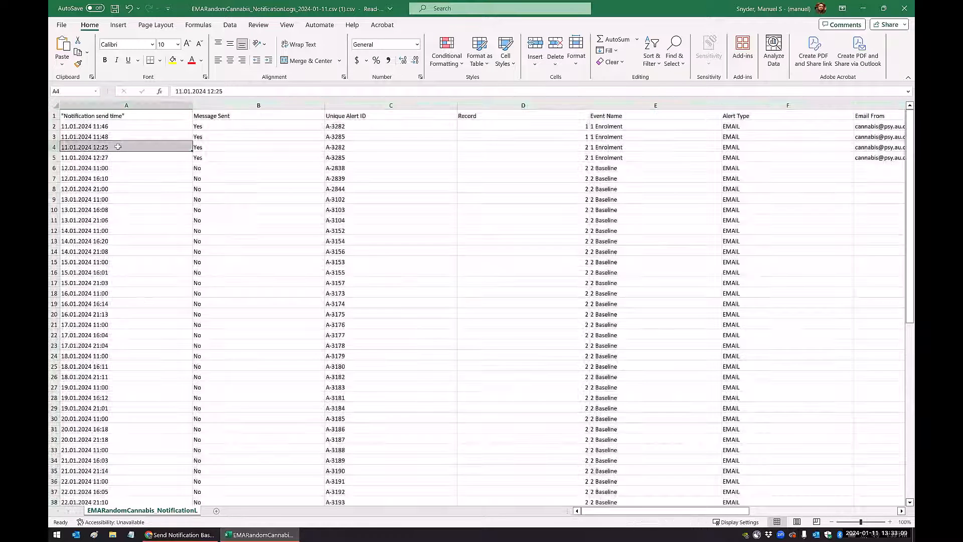
pyautogui.doubleClick(190, 106)
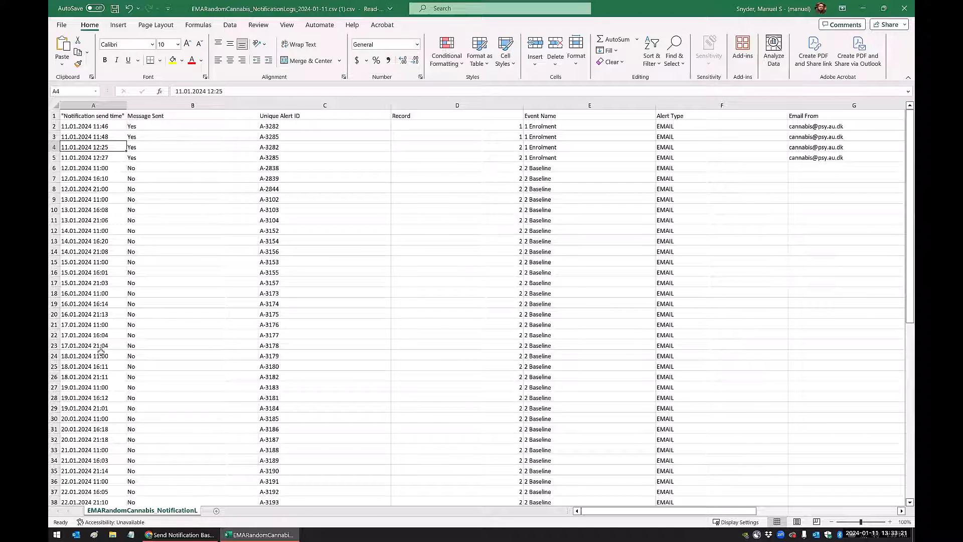
# Return to REDCap and compare the Notification Log's send times with the Day 1 - Morning alert's schedule settings
pyautogui.click(171, 535)
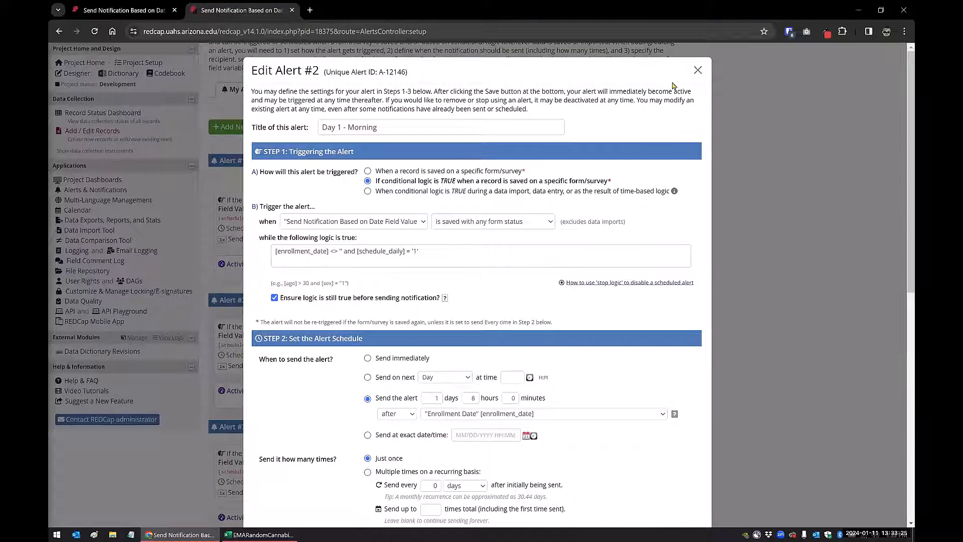
pyautogui.click(698, 69)
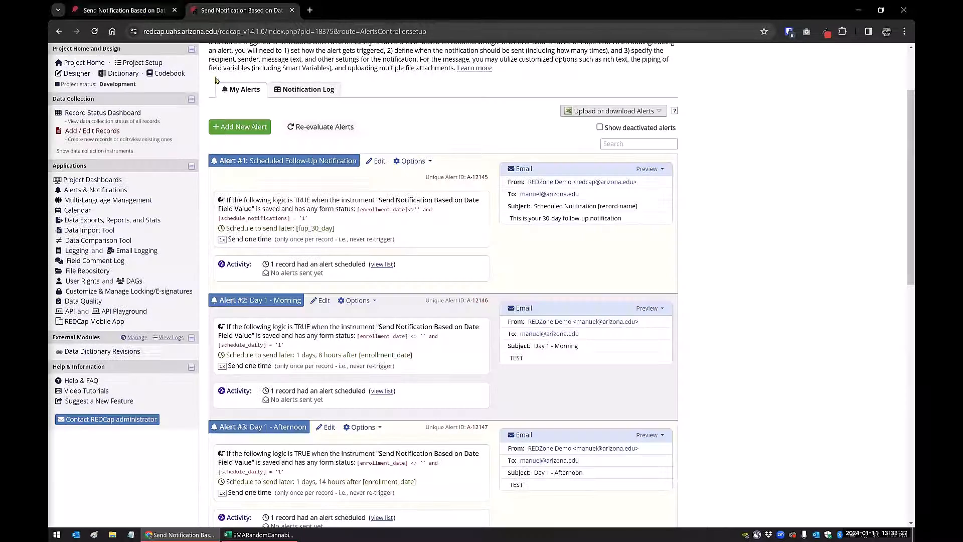
pyautogui.click(307, 89)
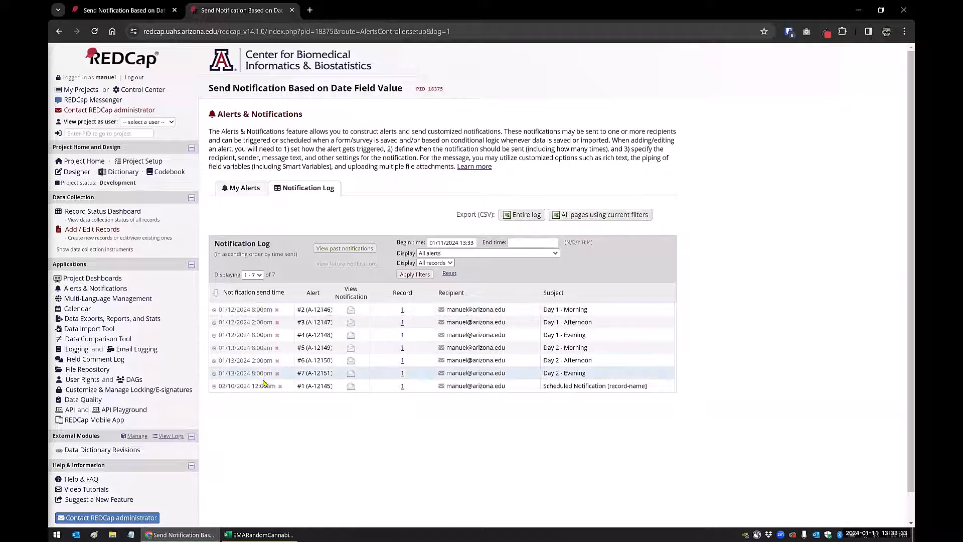
pyautogui.click(243, 191)
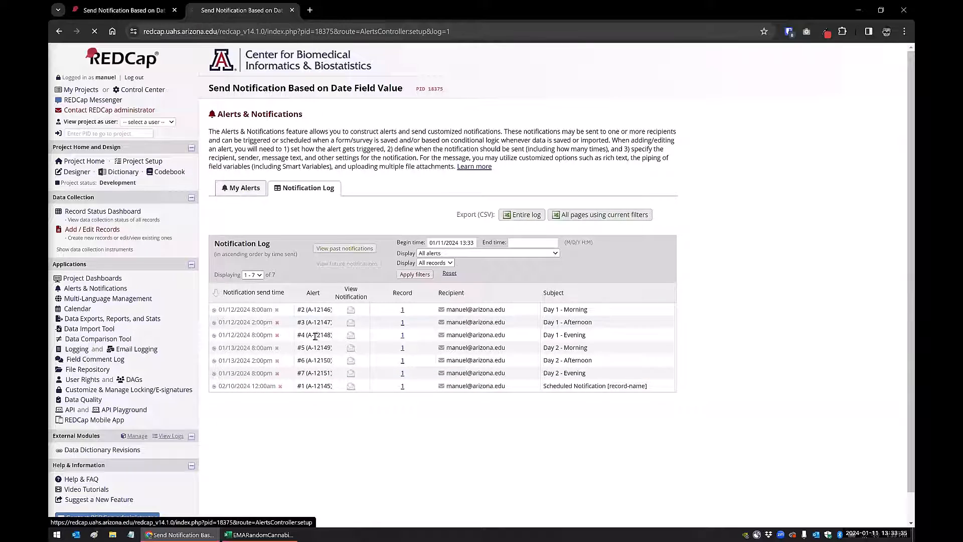
pyautogui.scroll(-3, 308, 278)
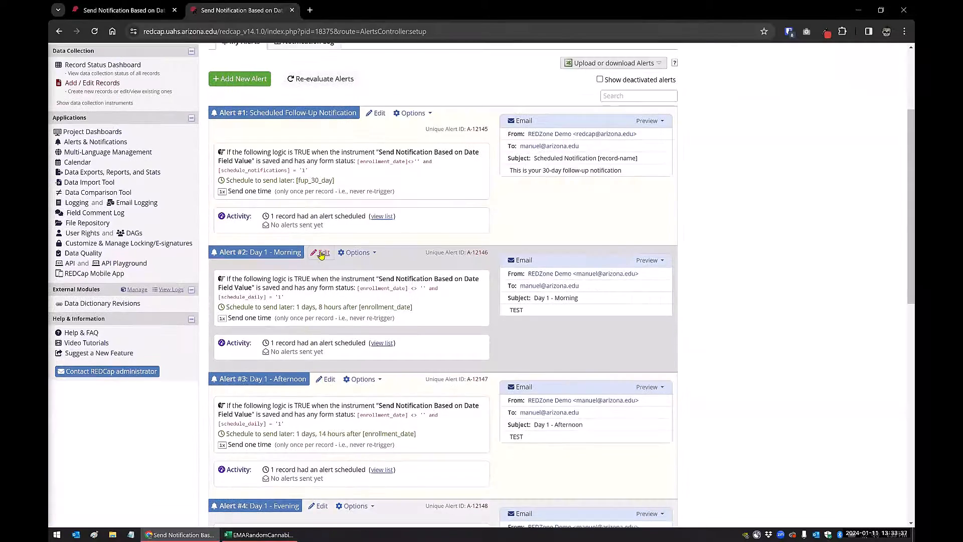
pyautogui.click(321, 251)
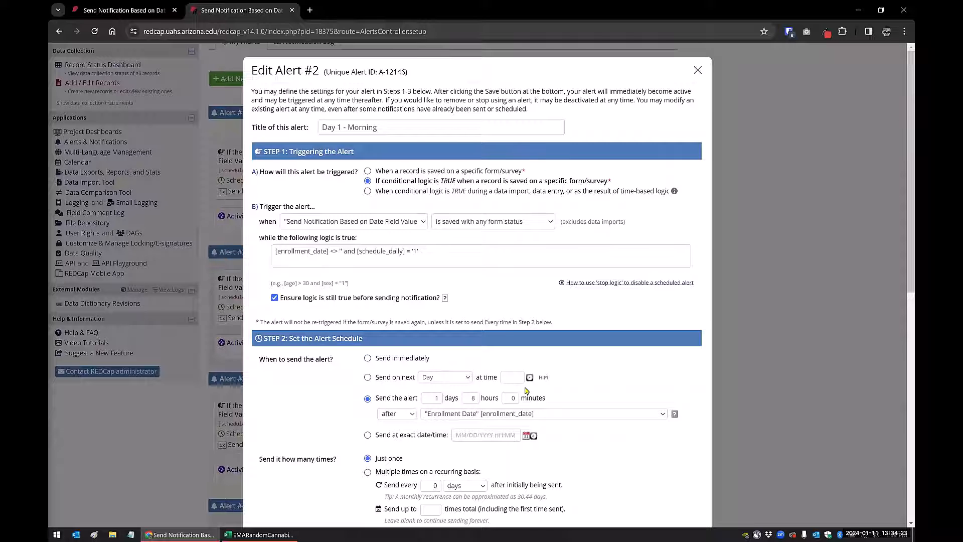
# Switch back to Excel and highlight the Notification send time column to examine the exported send times
pyautogui.click(260, 533)
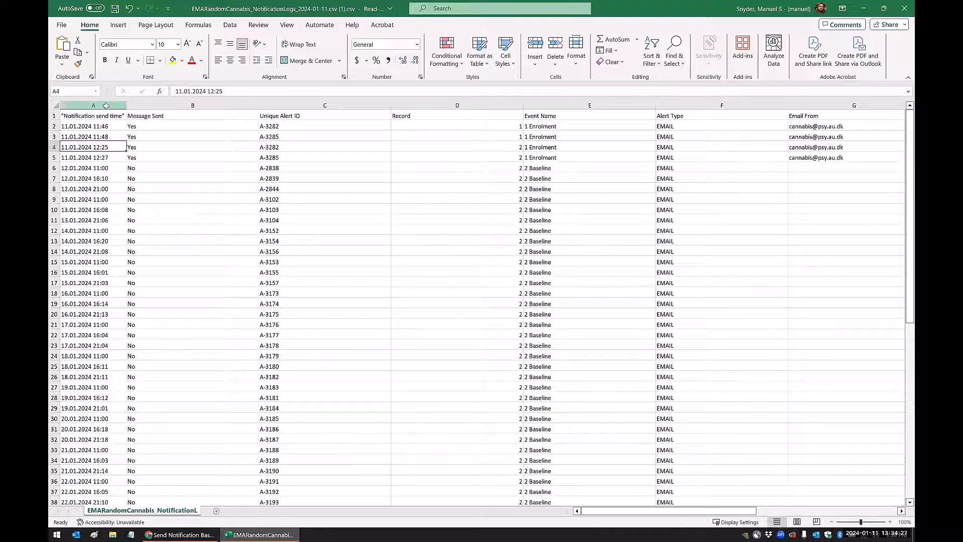
pyautogui.click(106, 105)
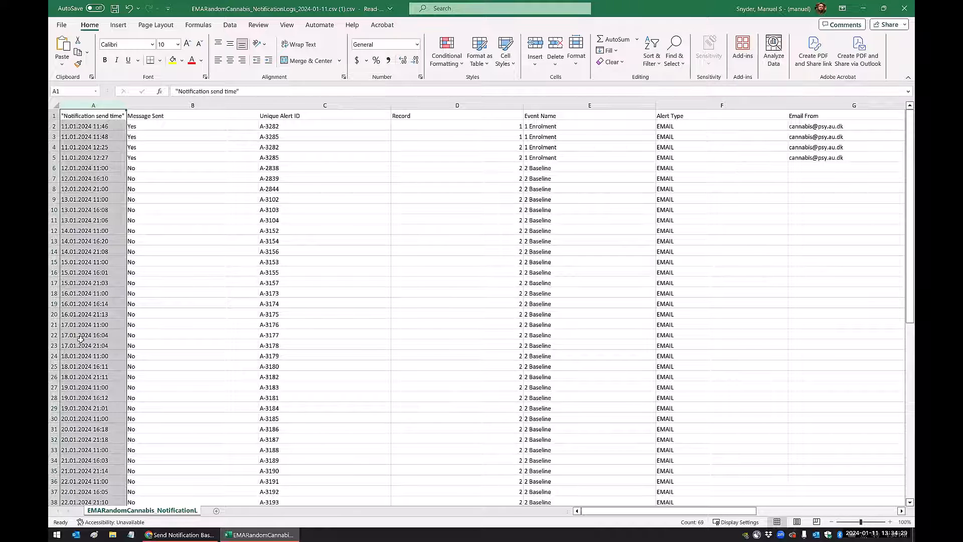
# Return to REDCap, close the Day 1 - Morning alert's settings, and review the daily alerts' schedules and the morning alert's options
pyautogui.click(118, 125)
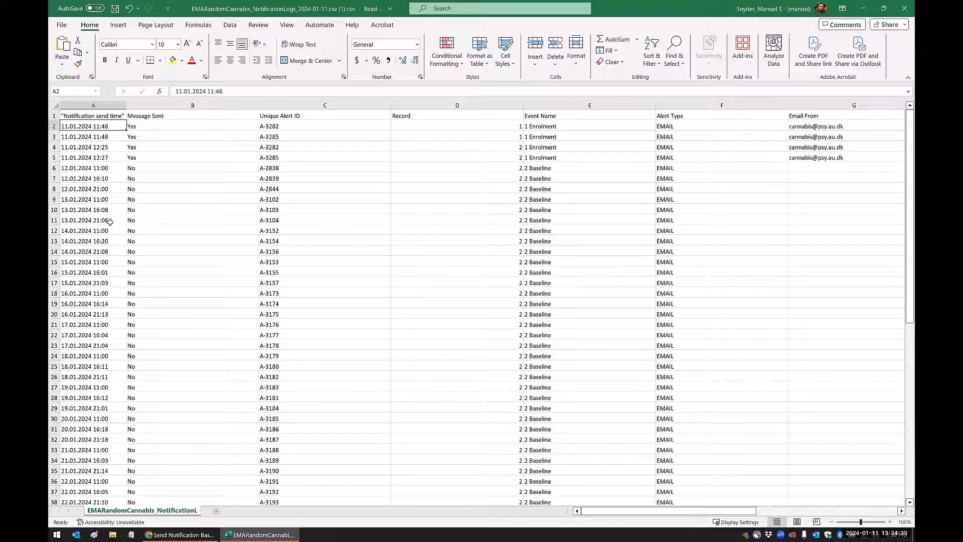
pyautogui.click(195, 534)
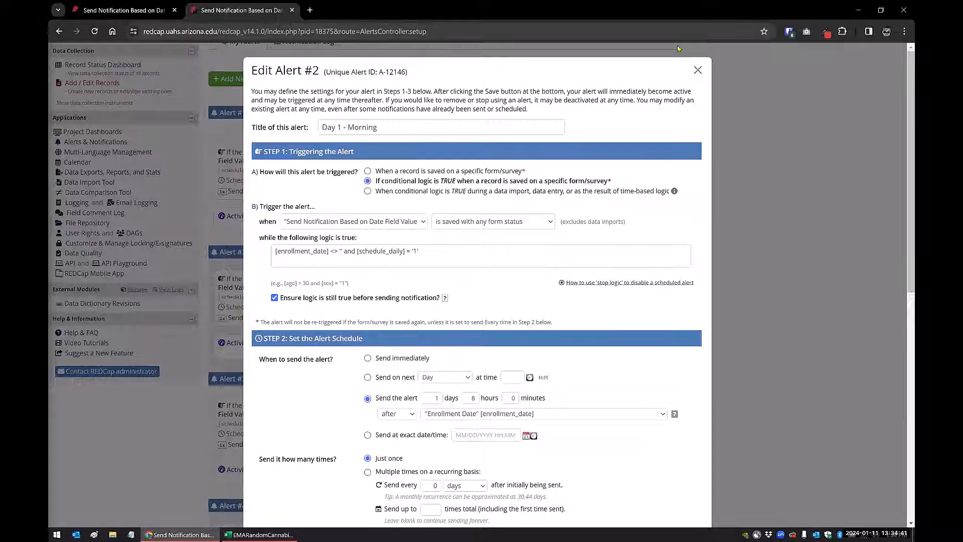
pyautogui.click(698, 70)
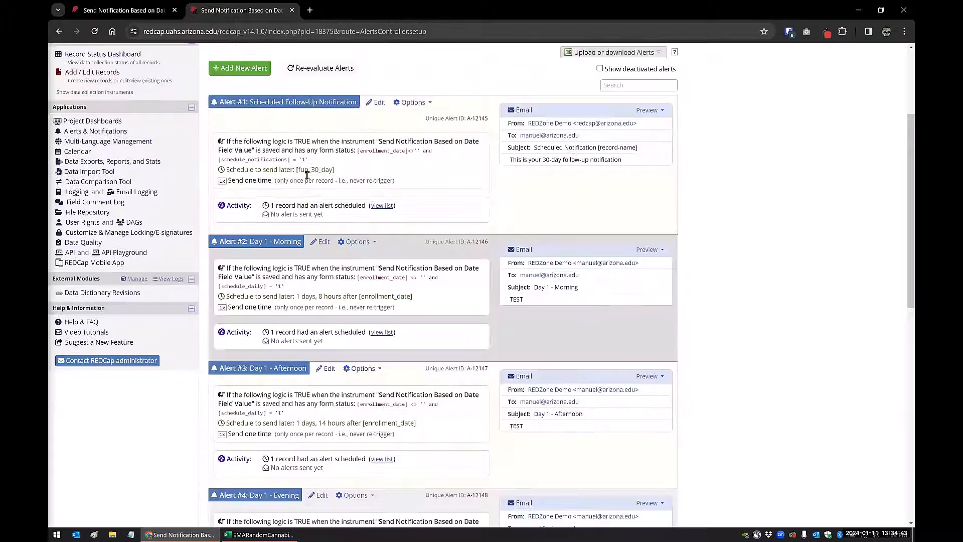
pyautogui.scroll(-2, 307, 174)
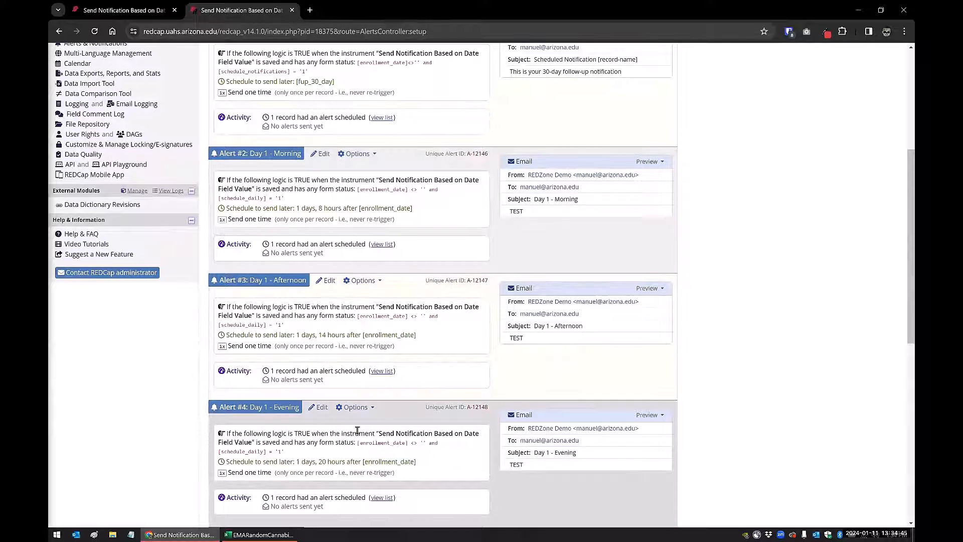
pyautogui.click(371, 155)
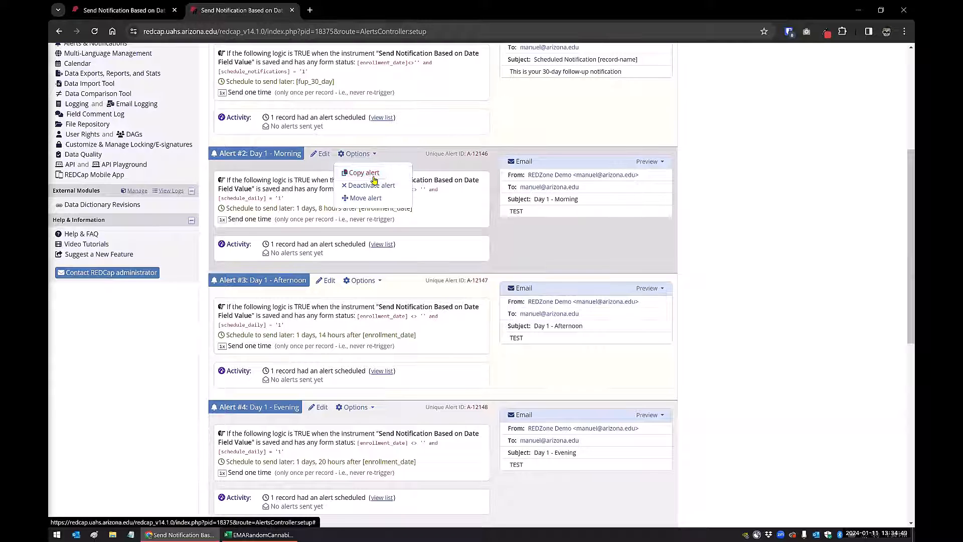
pyautogui.click(743, 215)
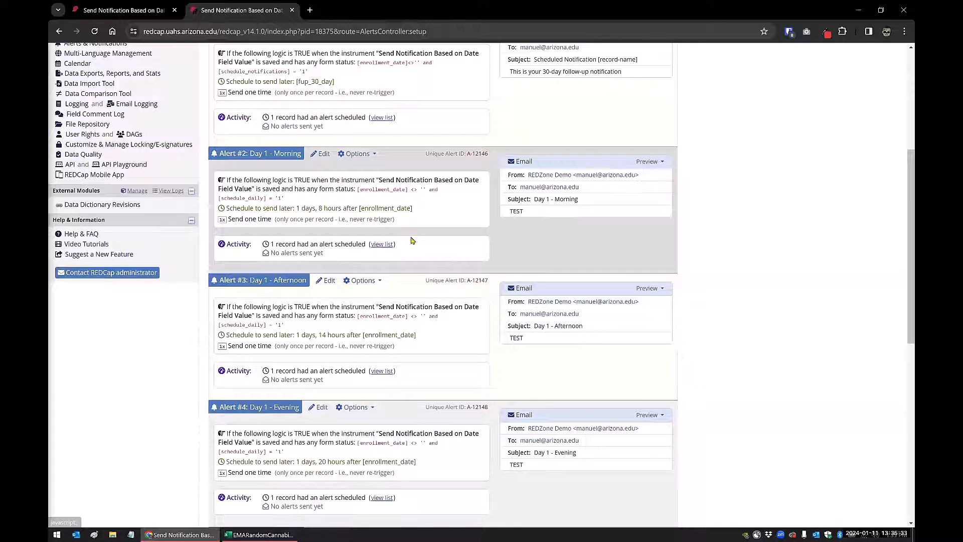
# Open the Send Birthday Notification project from the project list and review its instrument's fields in the Online Designer
pyautogui.scroll(5, 321, 258)
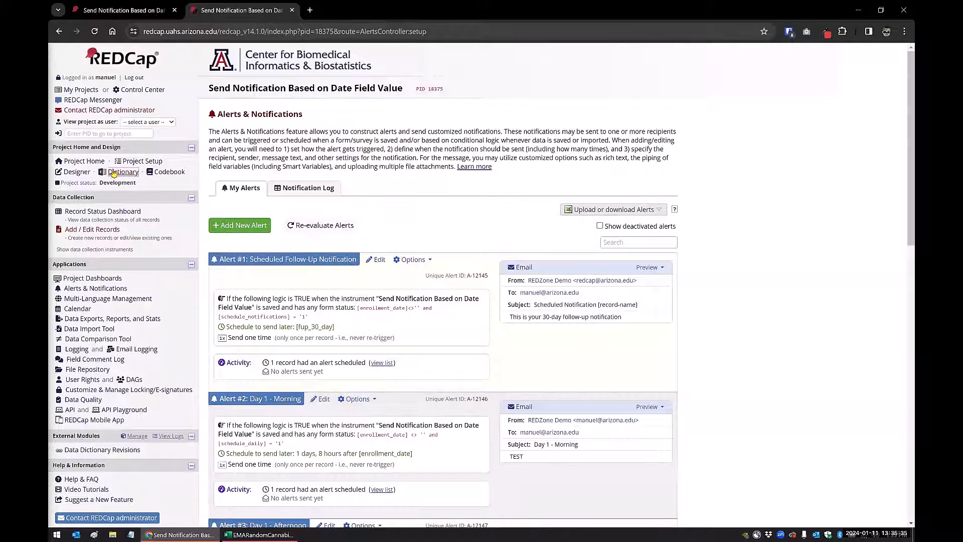
pyautogui.click(79, 90)
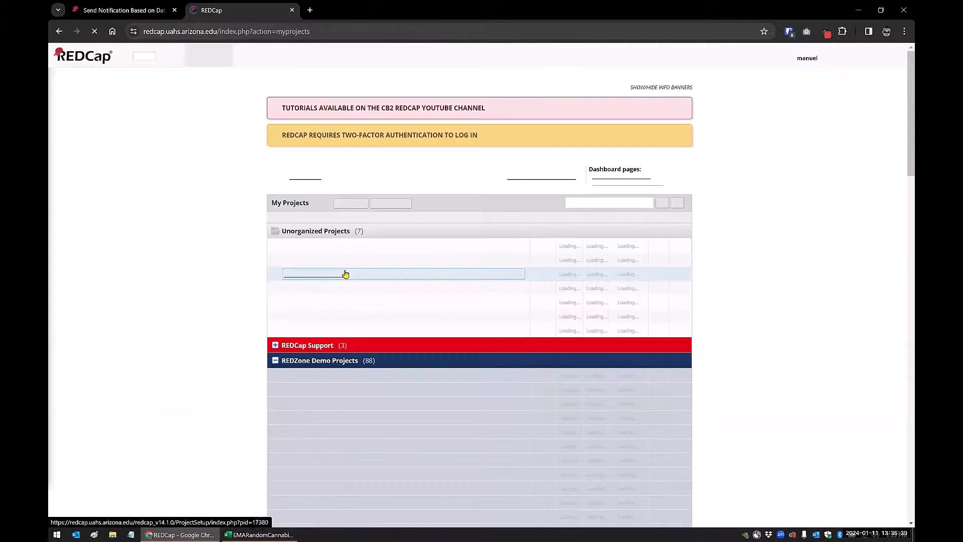
pyautogui.scroll(-10, 344, 273)
pyautogui.scroll(-17, 344, 276)
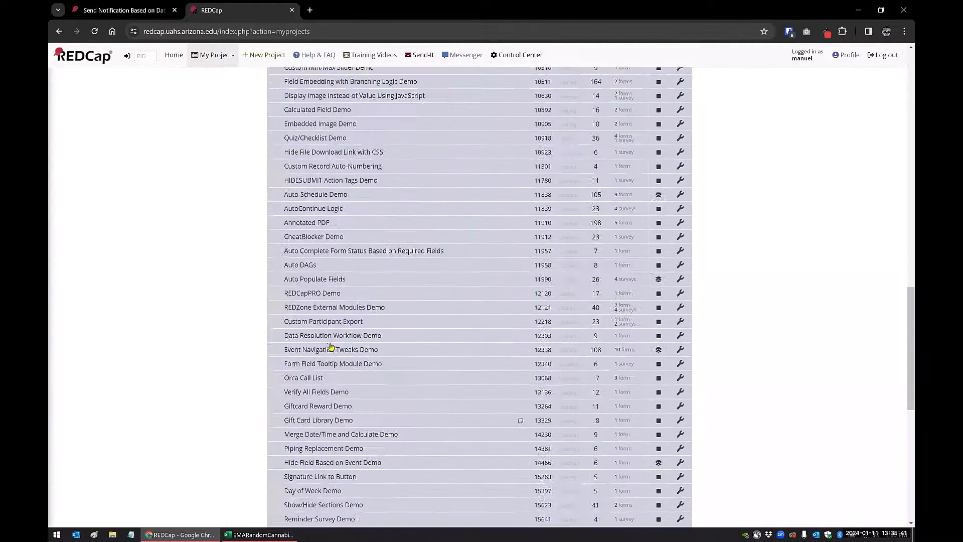
pyautogui.click(314, 244)
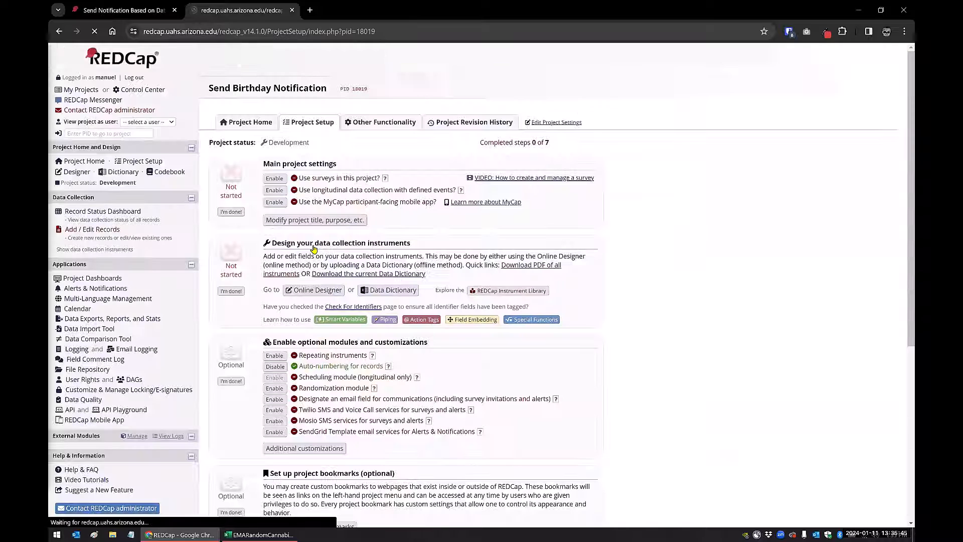
pyautogui.click(74, 171)
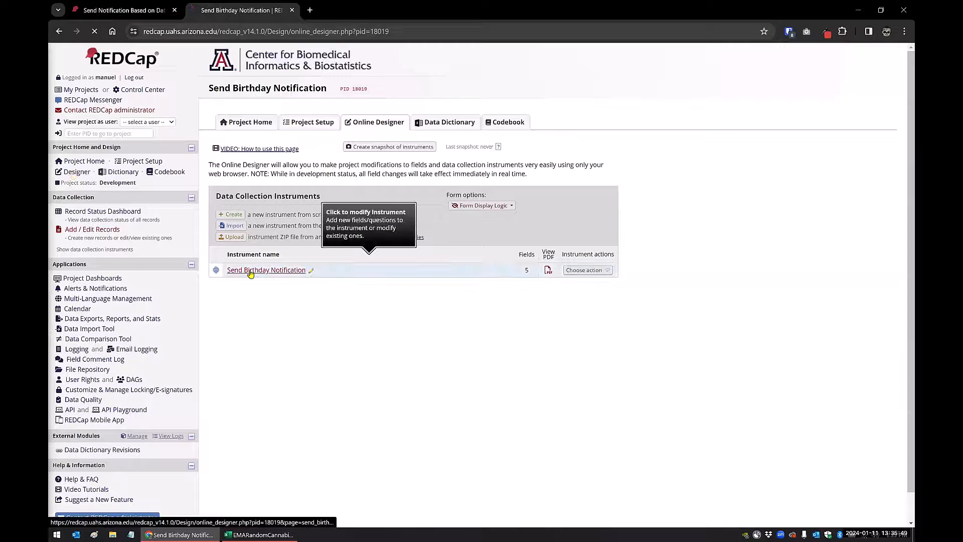
pyautogui.click(250, 272)
pyautogui.scroll(-3, 333, 307)
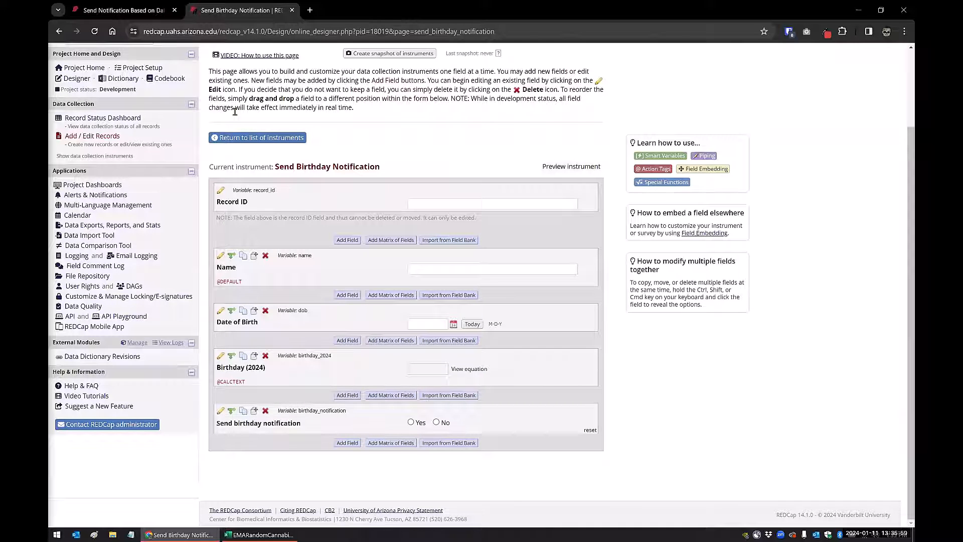
# Return to the Send Notification Based on Date Field Value project and open the Scheduled Follow-Up Notification alert's settings
pyautogui.click(113, 12)
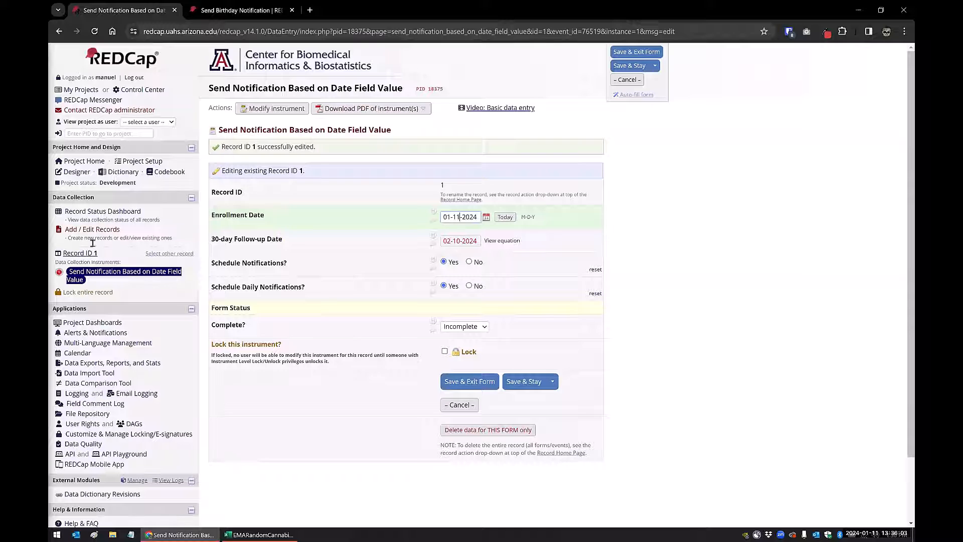
pyautogui.click(95, 332)
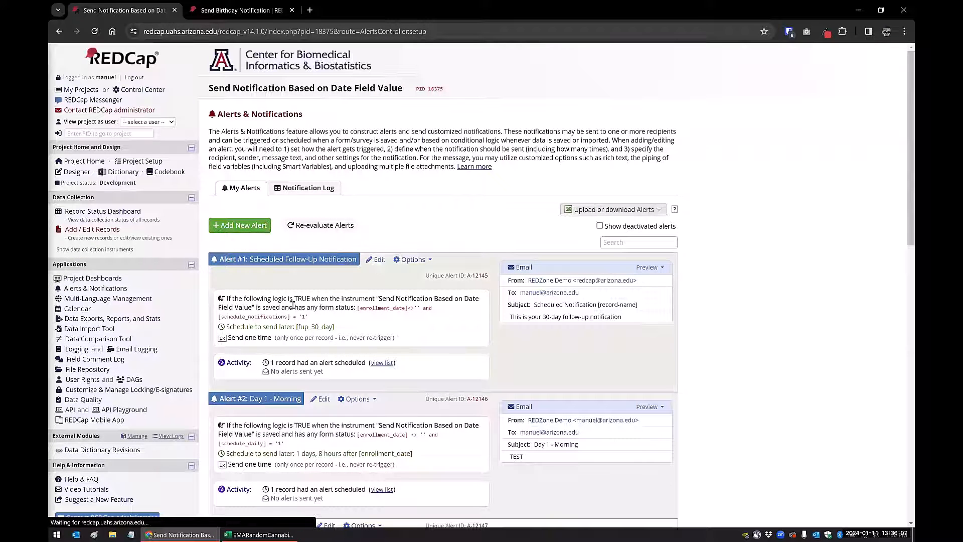
pyautogui.click(378, 260)
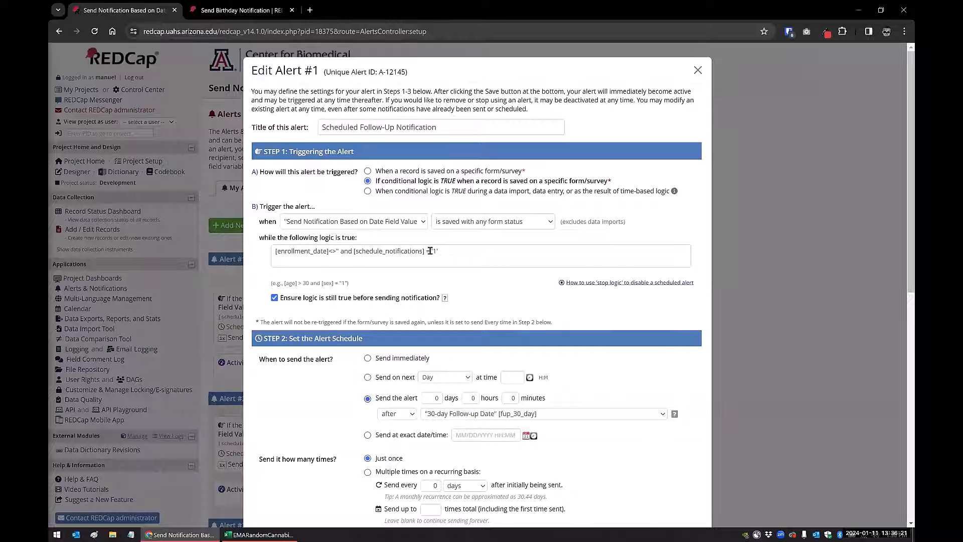
# Open the alert's condition in the Logic Editor, highlight the full expression, and move the editor off the alert settings
pyautogui.click(372, 248)
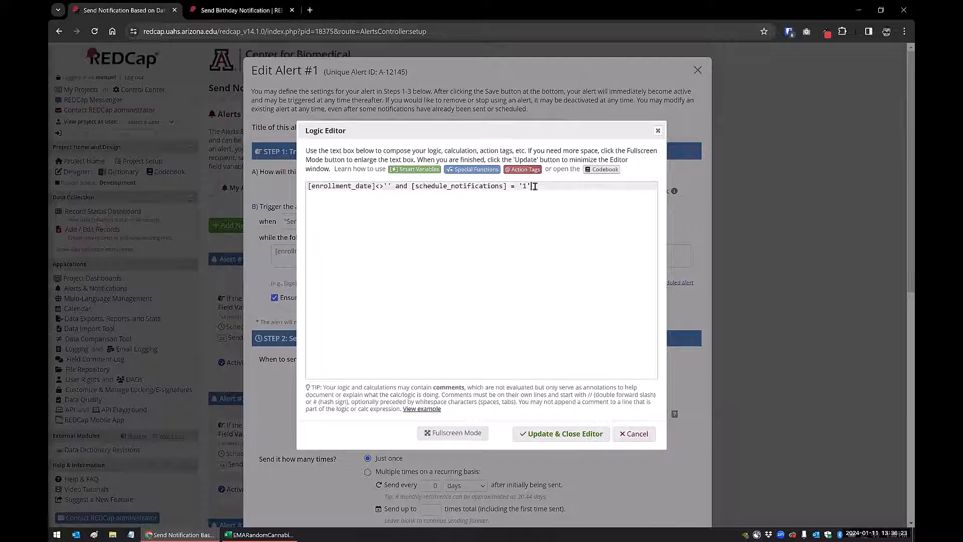
pyautogui.moveTo(535, 186); pyautogui.dragTo(311, 184)
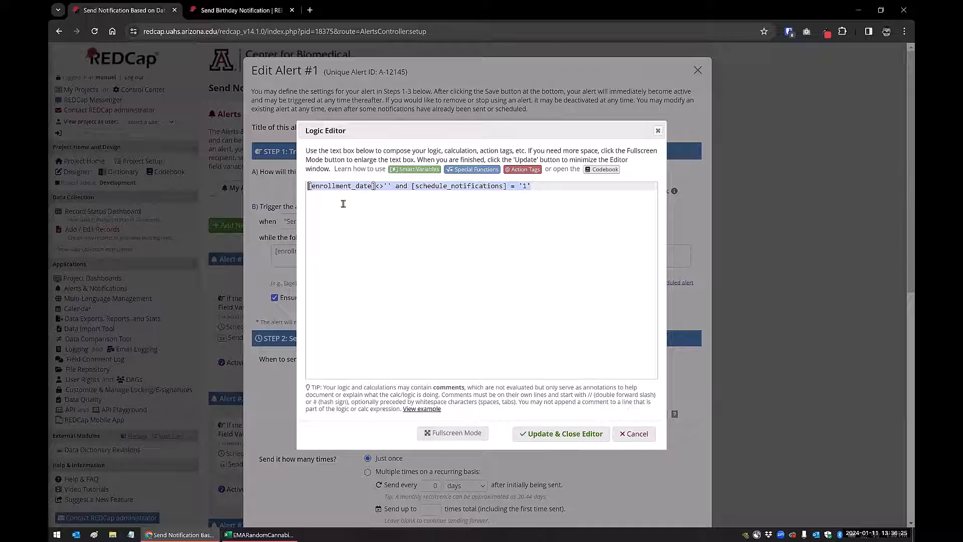
pyautogui.moveTo(408, 136); pyautogui.dragTo(213, 118)
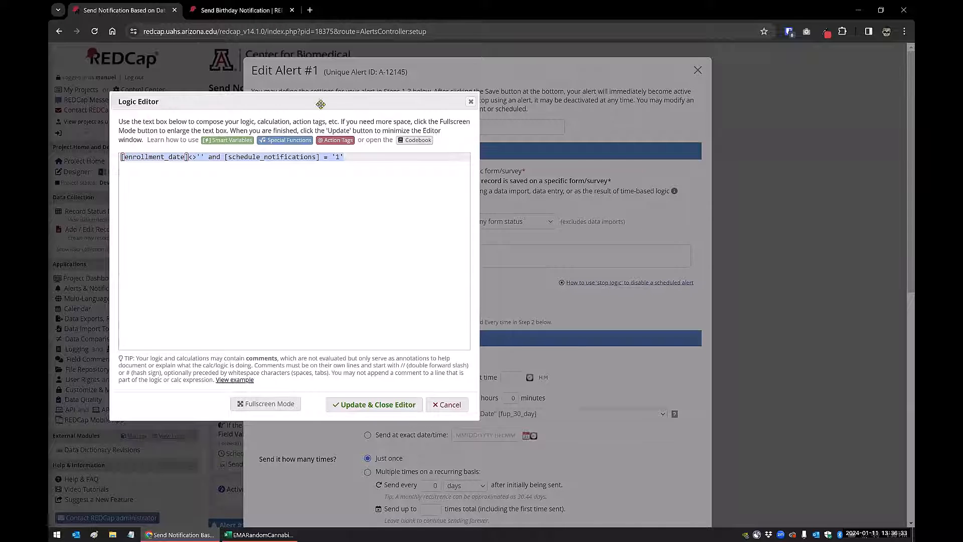
pyautogui.click(345, 163)
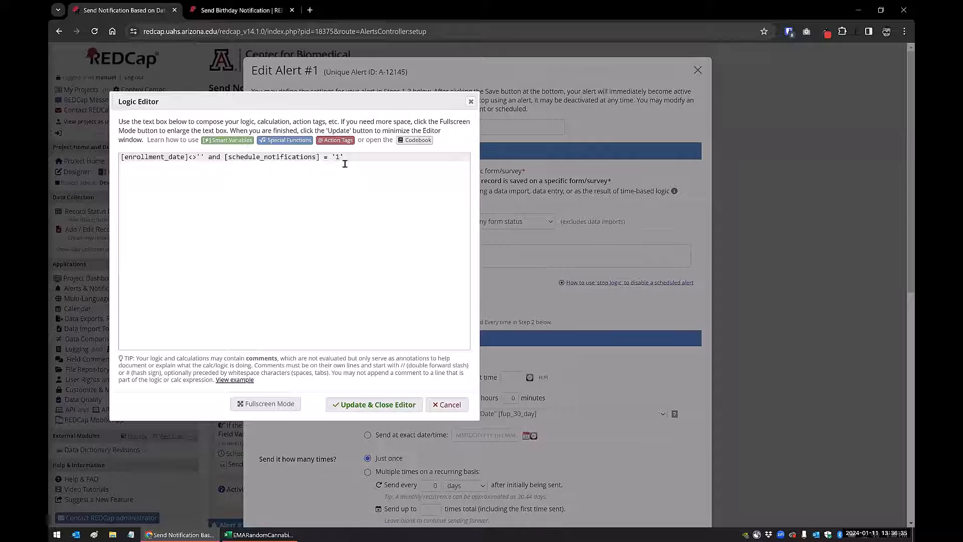
# Try replacing the alert's condition with datediff('today',[fup_30_day],0), highlight the expression, and close the Logic Editor without updating
pyautogui.hotkey('ctrl', 'a')
pyautogui.press('BackSpace')
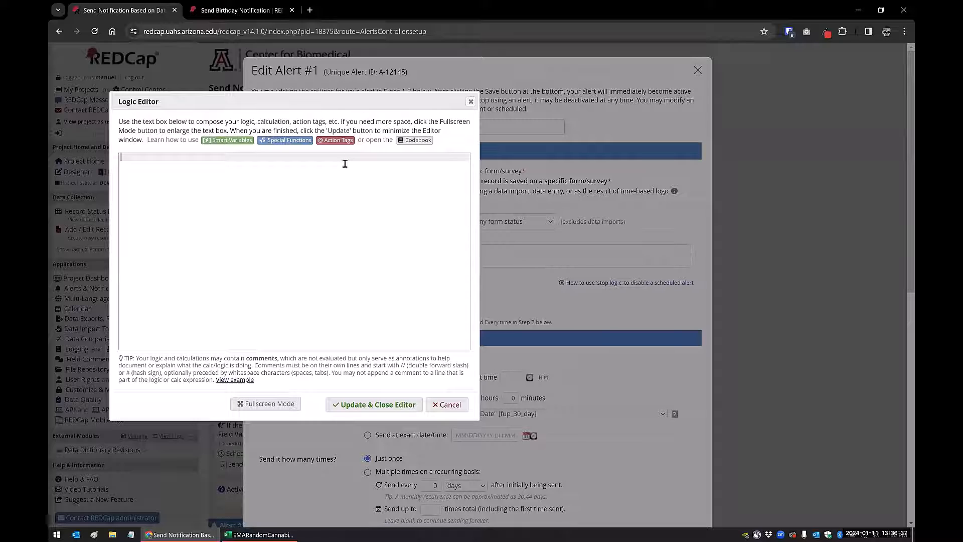
pyautogui.write('datediff(')
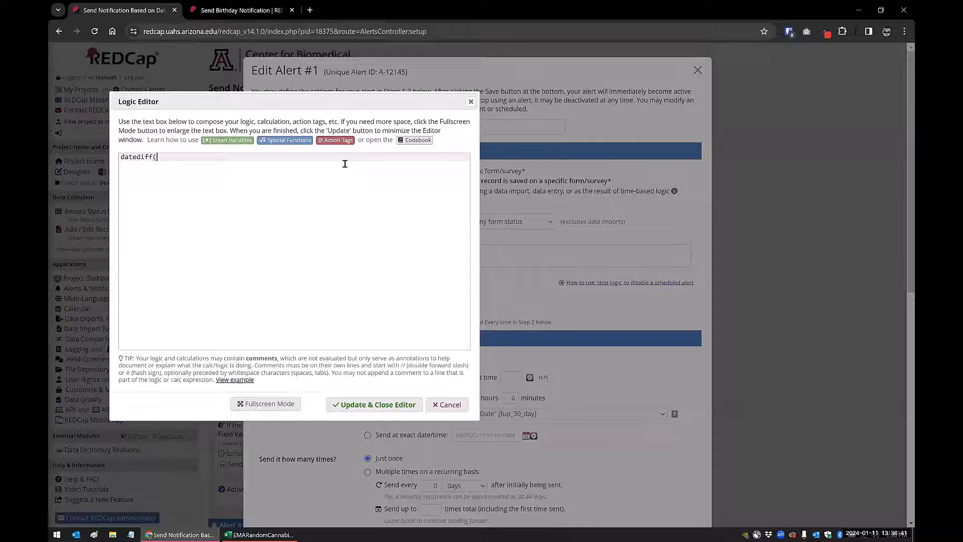
pyautogui.write("'today',[f")
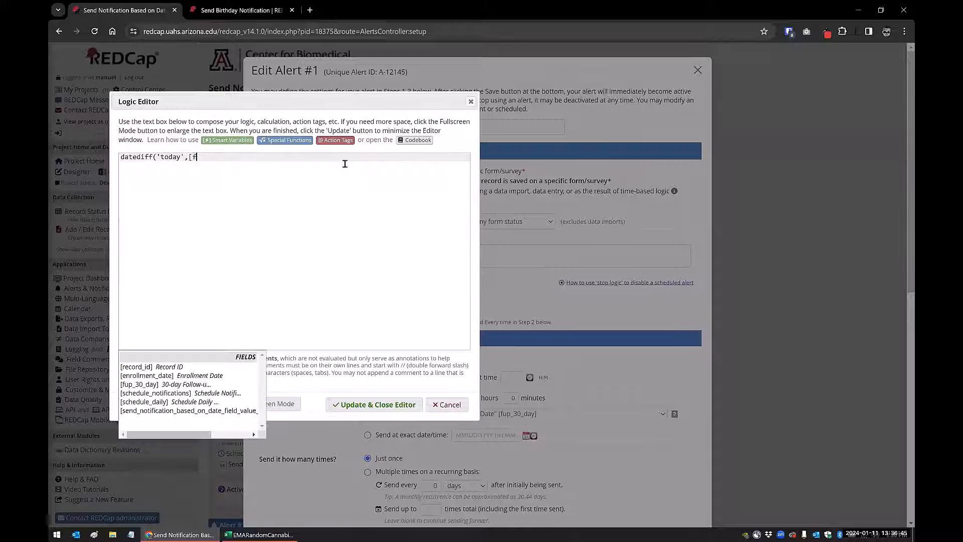
pyautogui.write('up_30')
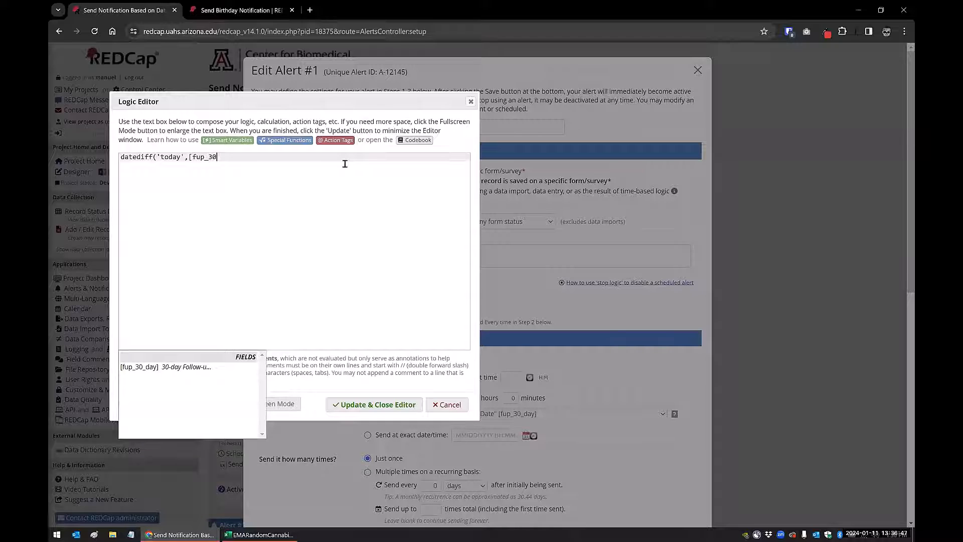
pyautogui.write('_day],')
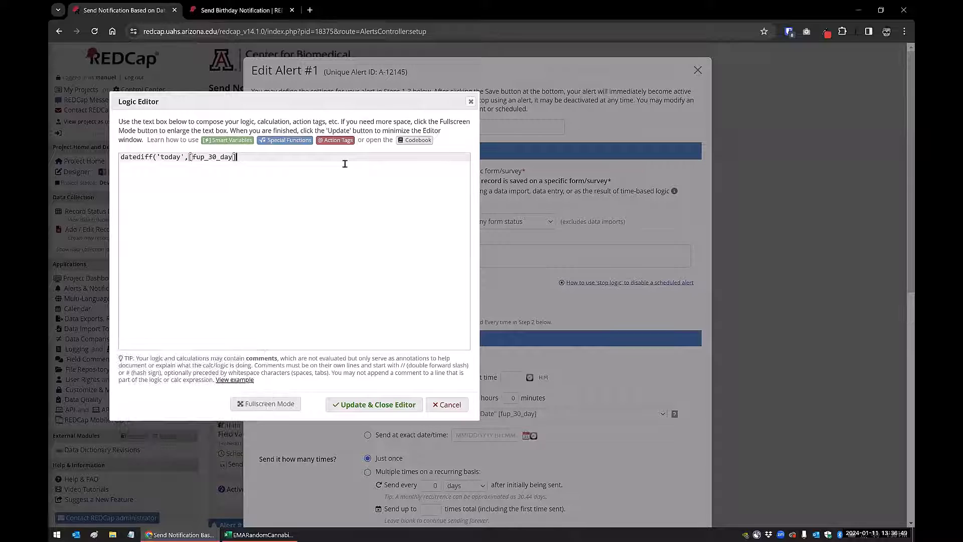
pyautogui.write('0)')
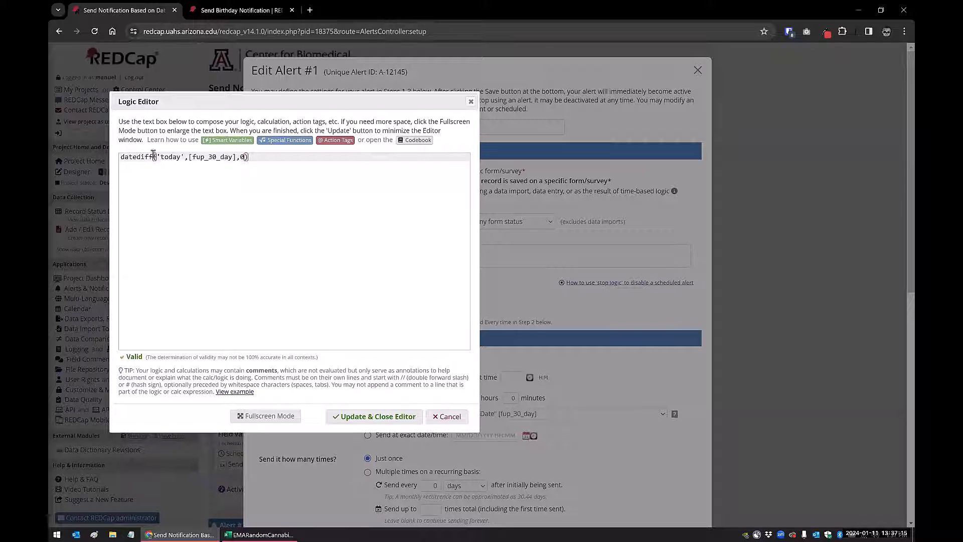
pyautogui.moveTo(260, 157); pyautogui.dragTo(115, 162)
pyautogui.click(148, 182)
pyautogui.click(471, 101)
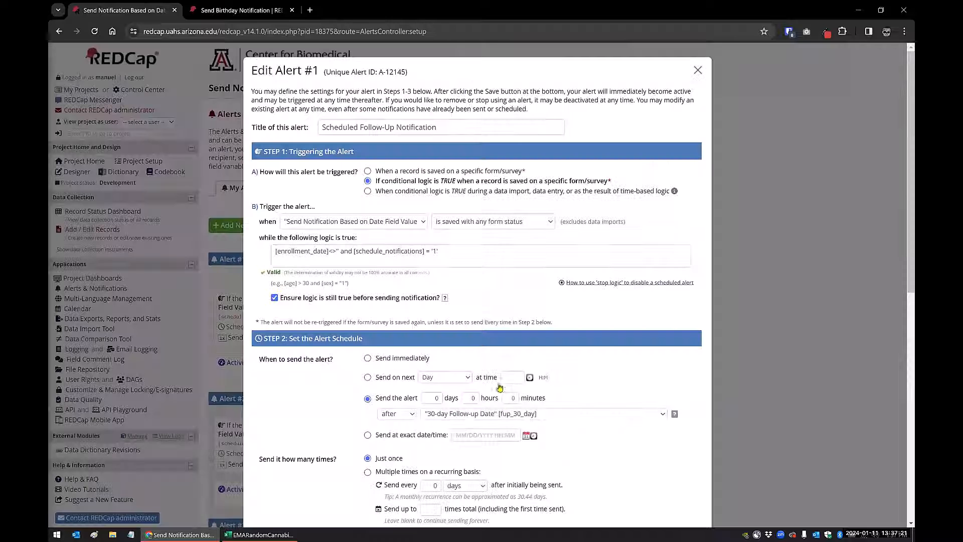
# Review the Scheduled Follow-Up Notification alert's schedule settings and close them without saving
pyautogui.scroll(-3, 454, 397)
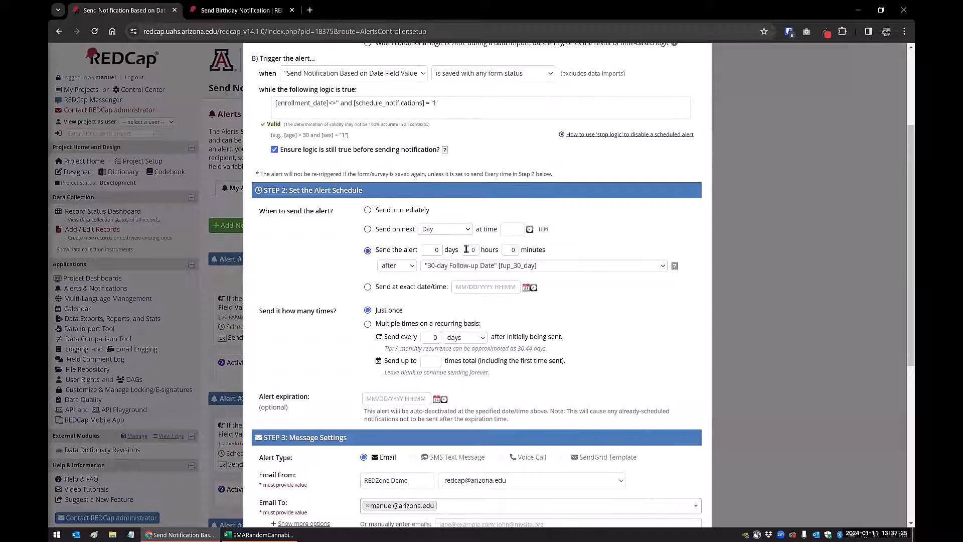
pyautogui.scroll(3, 582, 266)
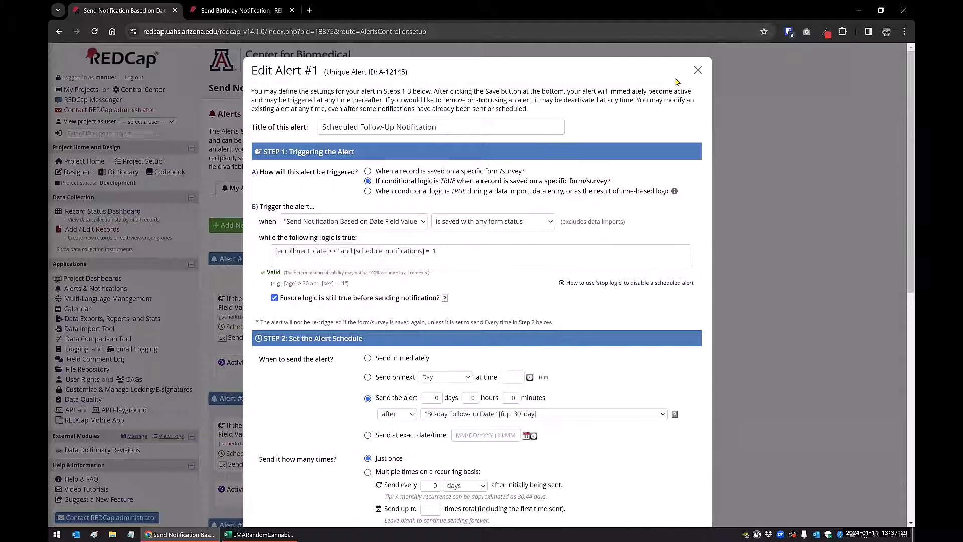
pyautogui.click(698, 70)
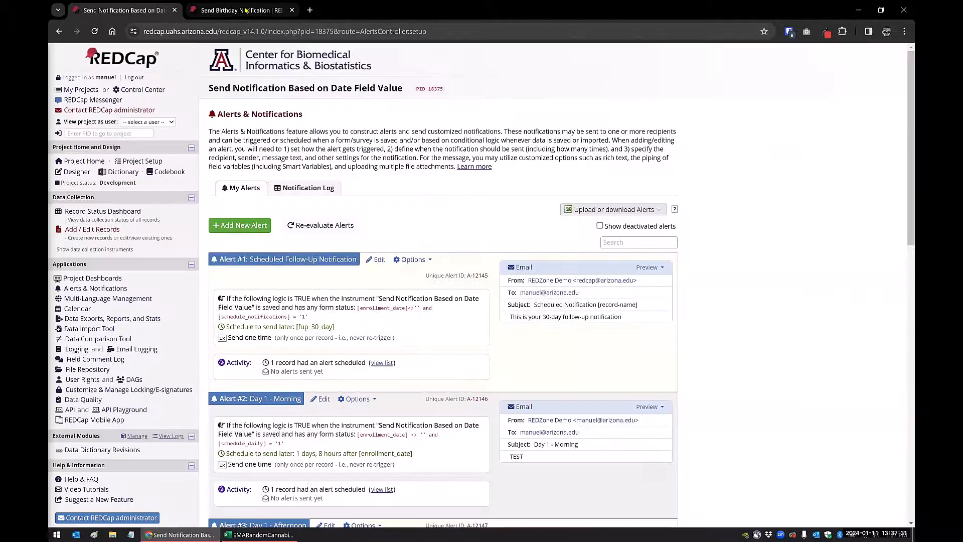
# Start a new record in the Send Birthday Notification project and enter a date of birth to calculate the 2024 birthday
pyautogui.click(245, 10)
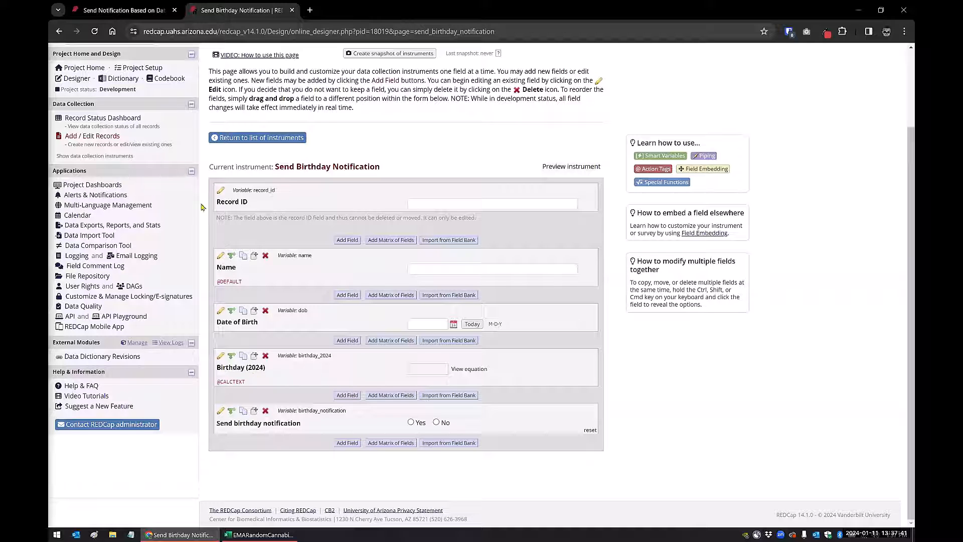
pyautogui.click(93, 139)
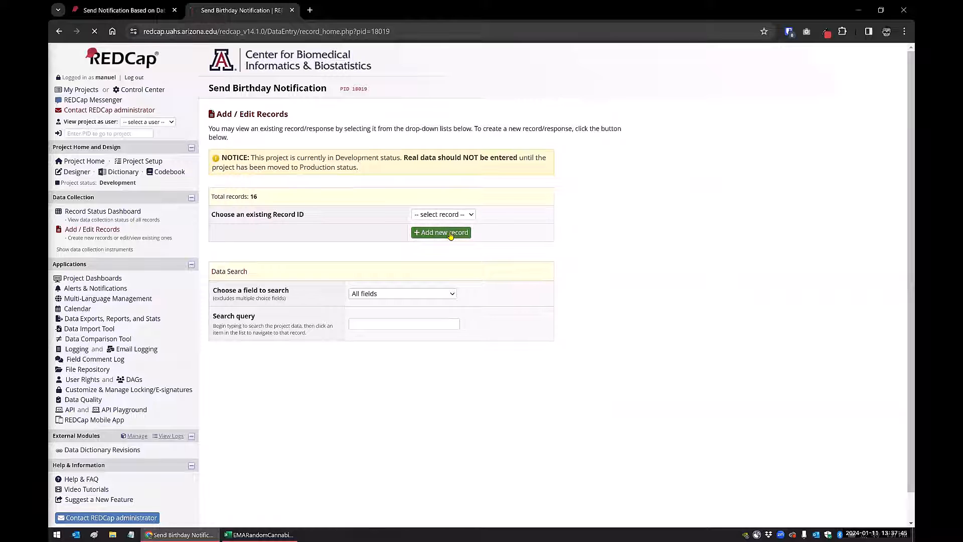
pyautogui.click(451, 234)
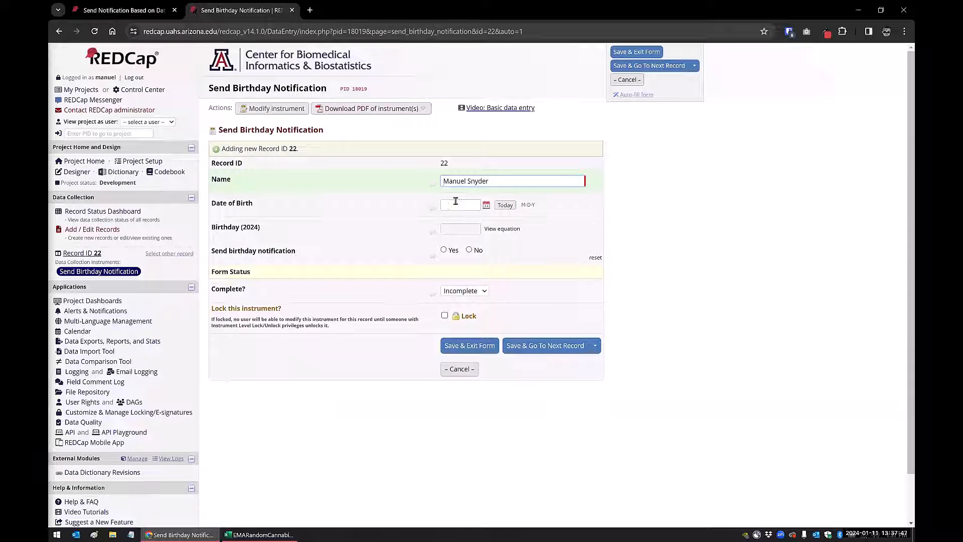
pyautogui.click(455, 200)
pyautogui.write('1/')
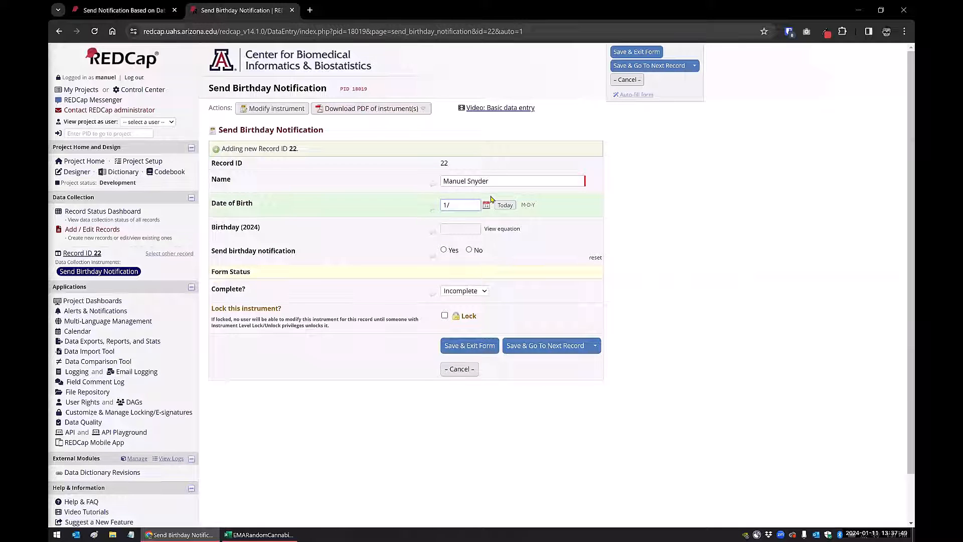
pyautogui.write('11/2000')
pyautogui.click(638, 310)
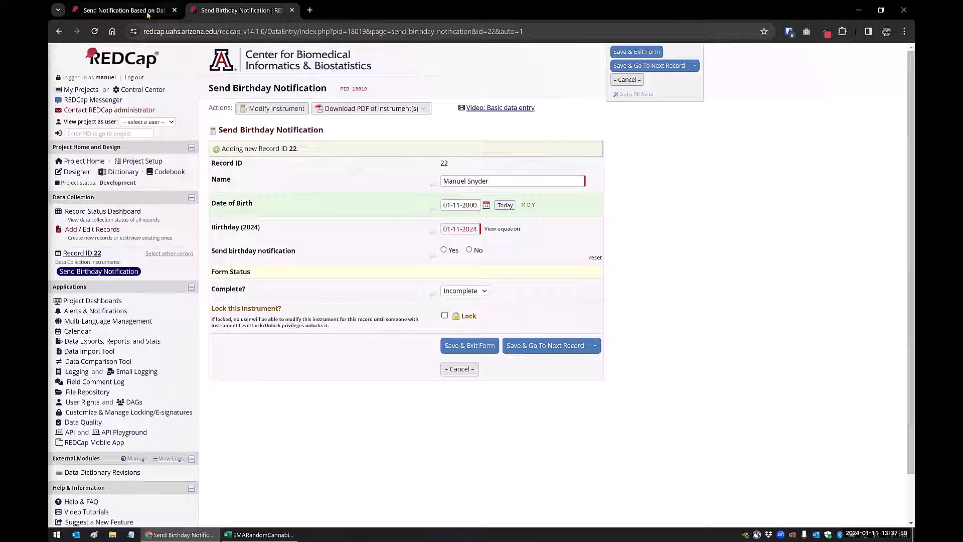
pyautogui.click(266, 109)
pyautogui.click(527, 95)
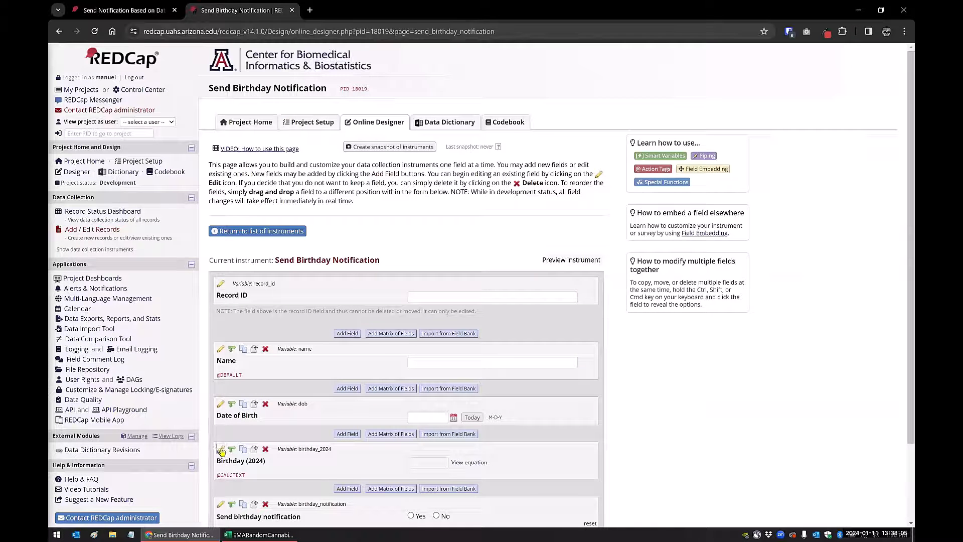
pyautogui.click(221, 450)
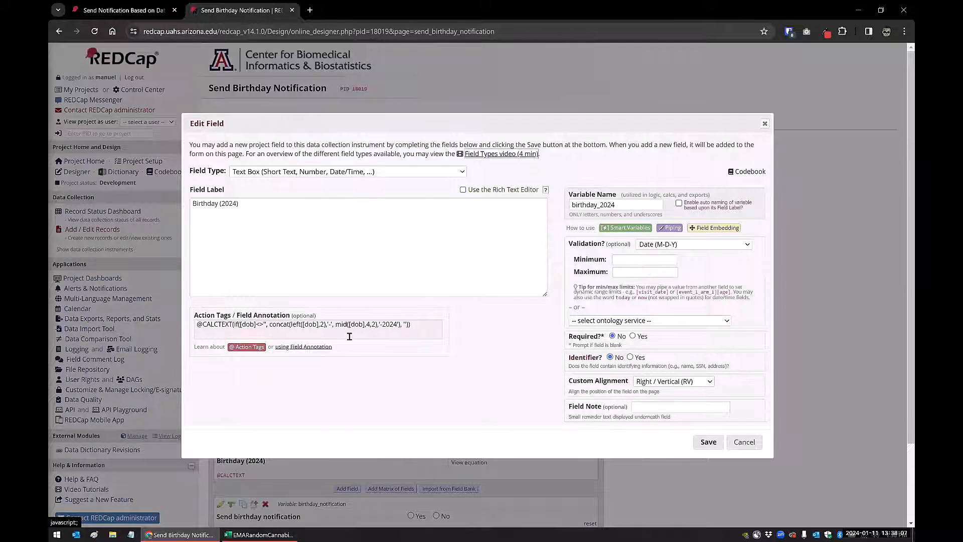
pyautogui.click(349, 335)
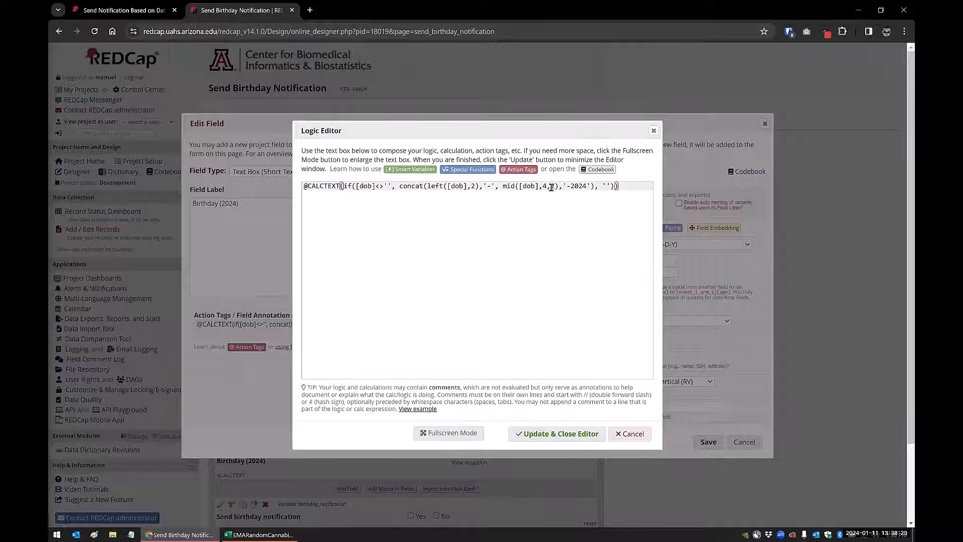
# Highlight the '-2024' part and the full formula, and close the Logic Editor and field settings without saving
pyautogui.moveTo(562, 185); pyautogui.dragTo(592, 186)
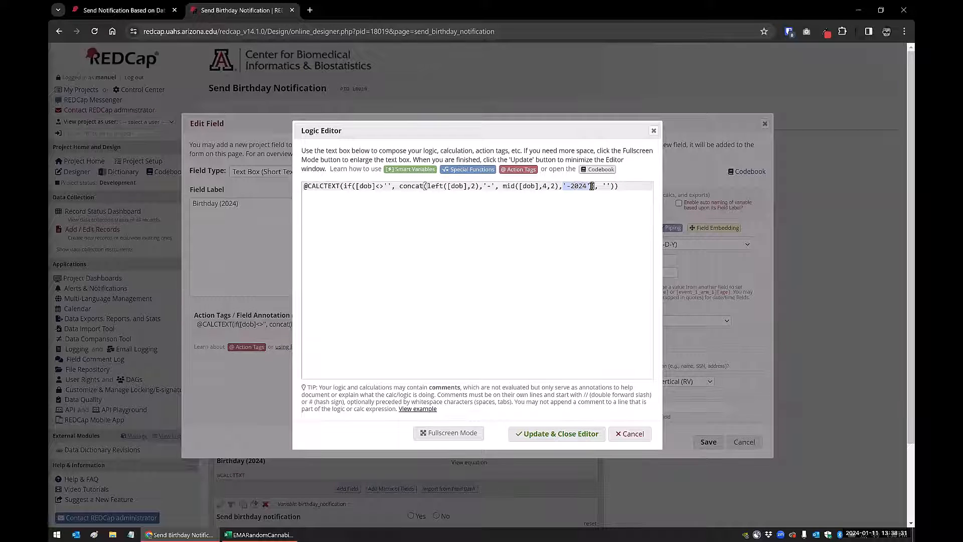
pyautogui.click(576, 213)
pyautogui.moveTo(620, 186); pyautogui.dragTo(291, 189)
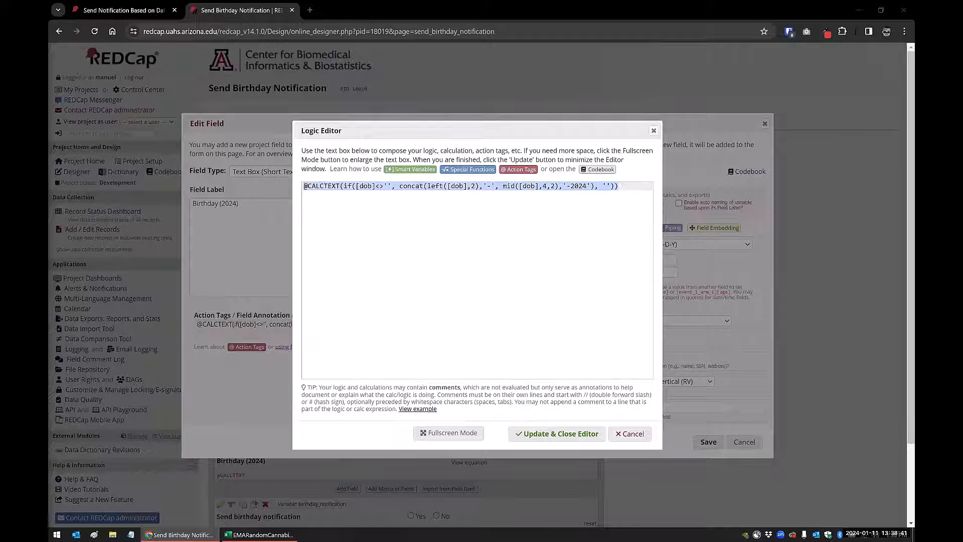
pyautogui.click(435, 186)
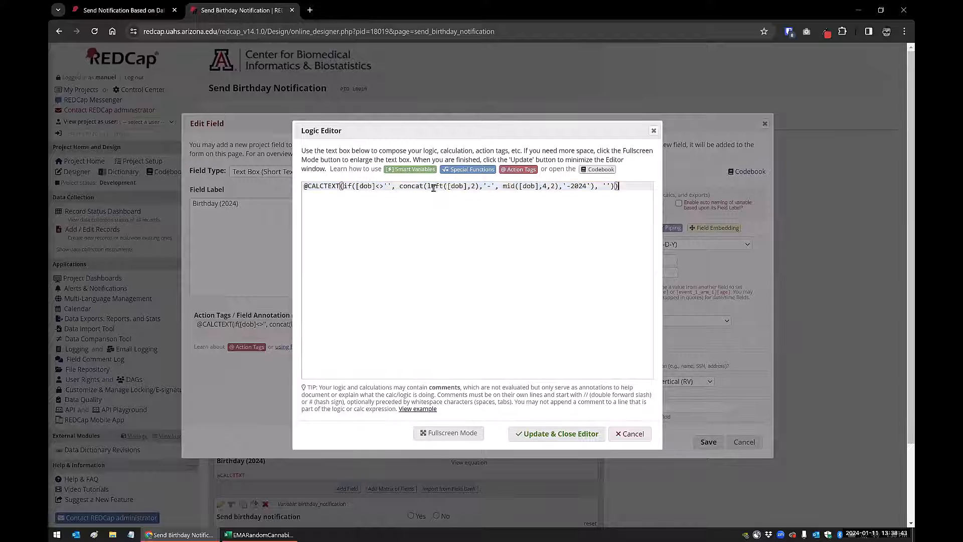
pyautogui.click(654, 131)
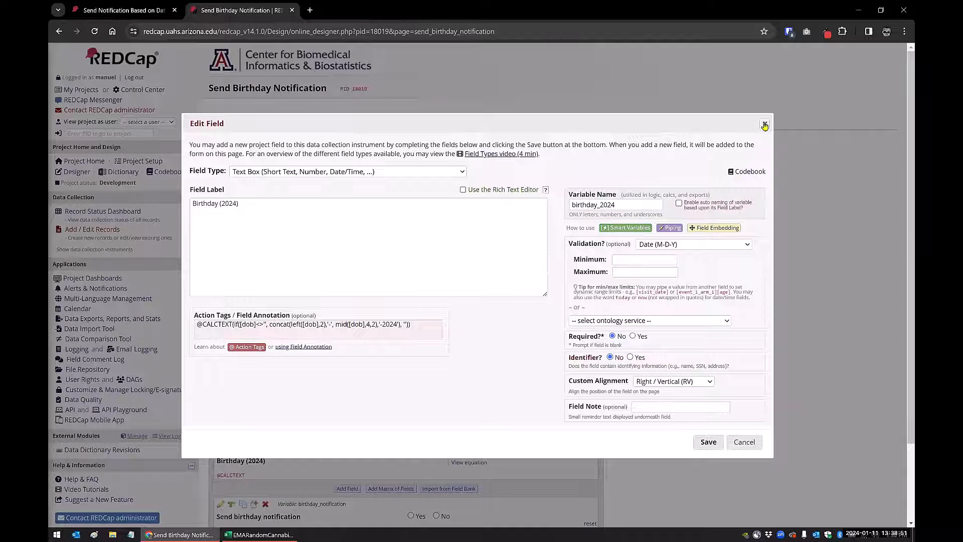
pyautogui.press('Escape')
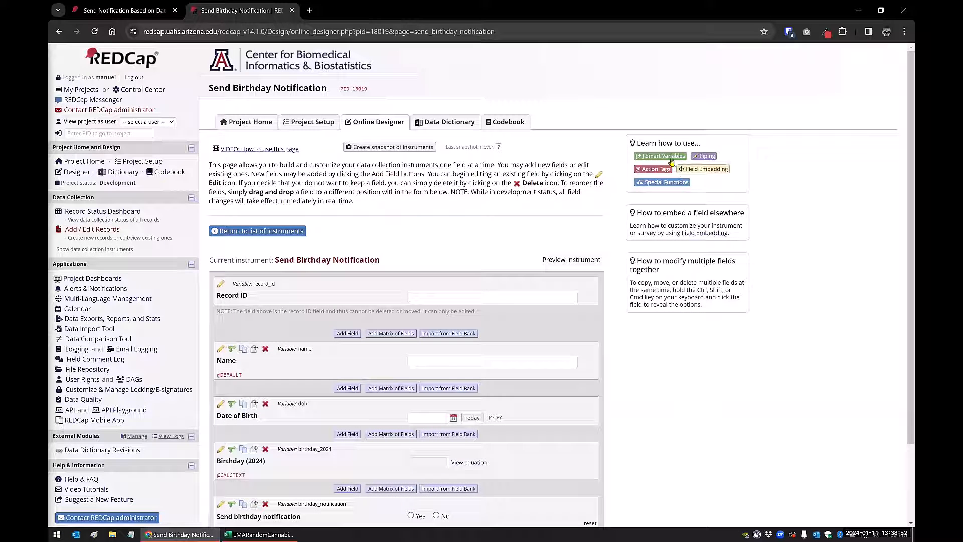
# Review the Special Functions reference down to the year, month and day date functions, and close it
pyautogui.click(660, 182)
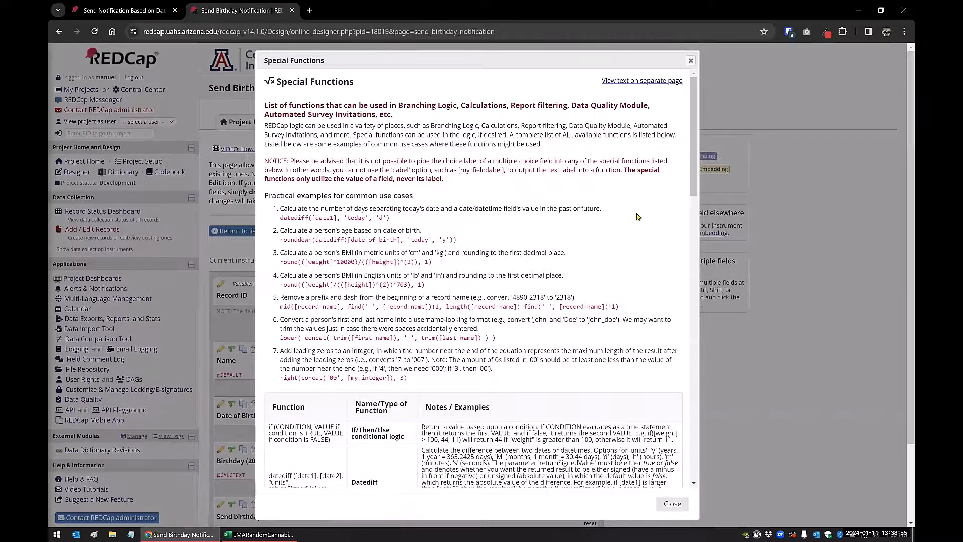
pyautogui.scroll(-5, 628, 216)
pyautogui.scroll(-10, 628, 214)
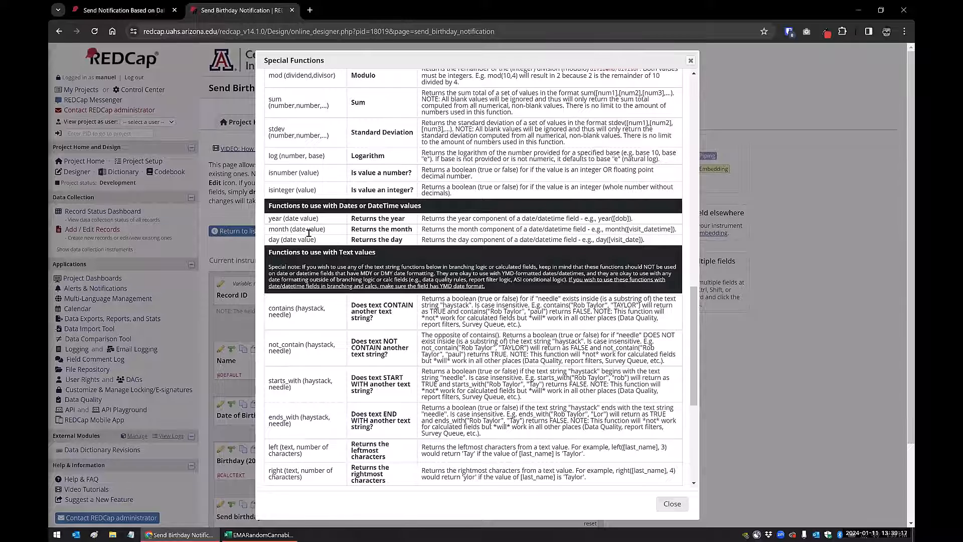
pyautogui.click(691, 60)
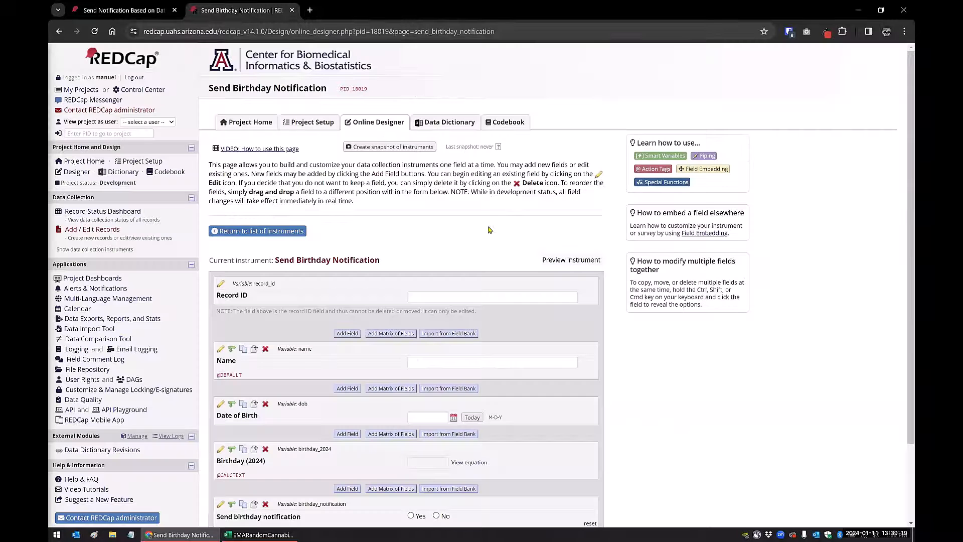
pyautogui.scroll(-1, 465, 240)
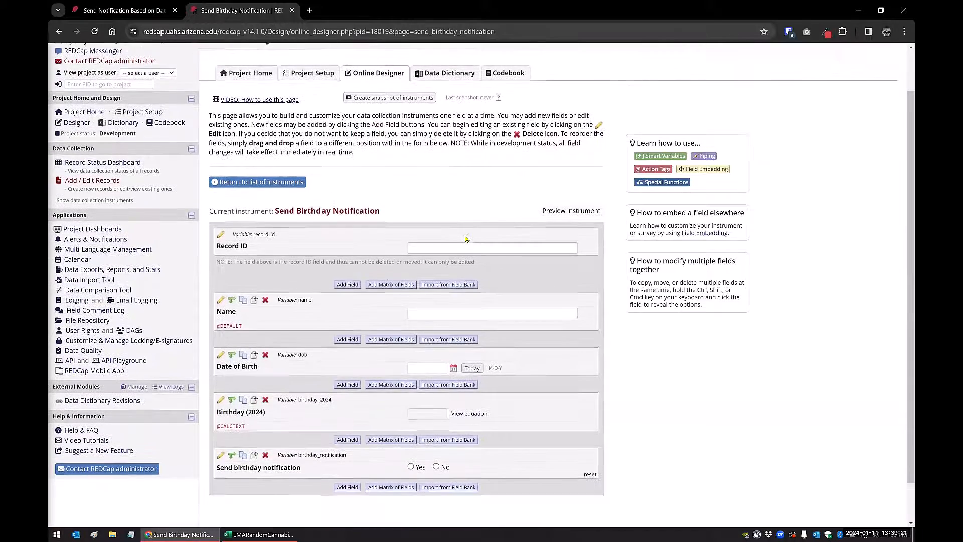
pyautogui.click(221, 402)
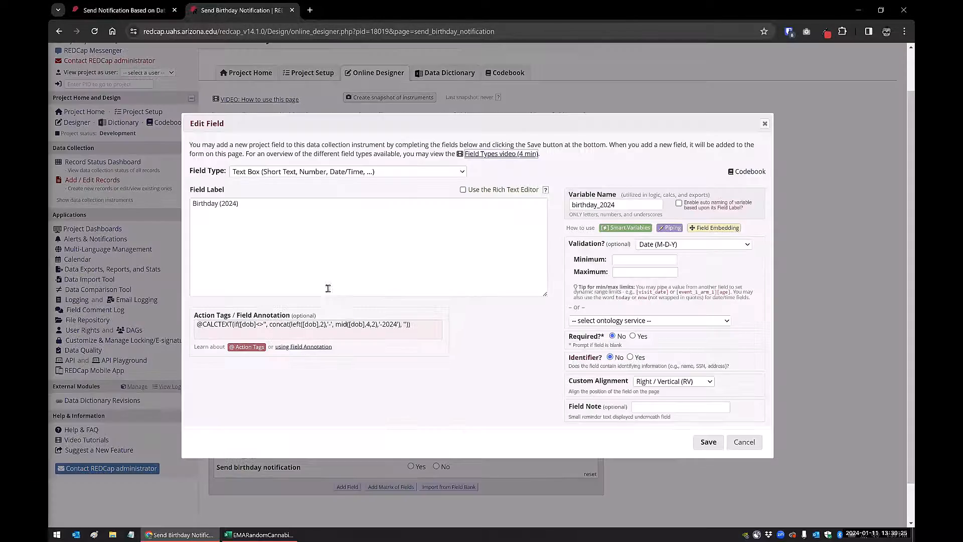
pyautogui.click(358, 324)
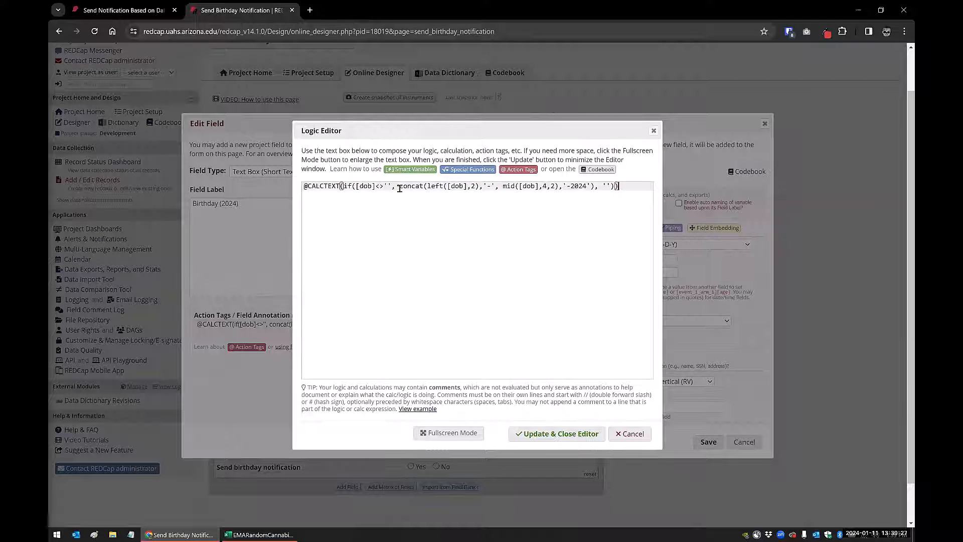
pyautogui.click(433, 186)
pyautogui.press('Delete')
pyautogui.press('Delete')
pyautogui.press('Delete')
pyautogui.press('Delete')
pyautogui.write('month')
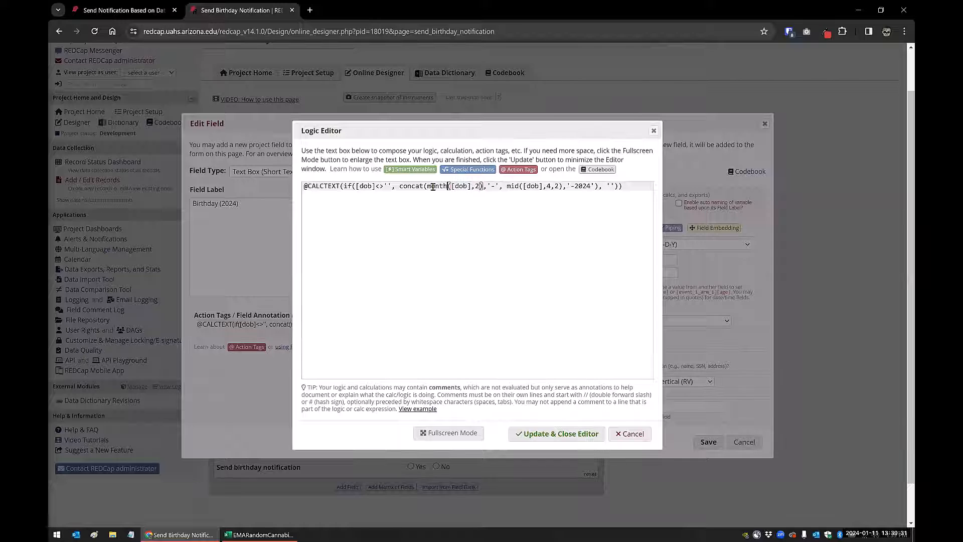
pyautogui.click(475, 186)
pyautogui.press('BackSpace')
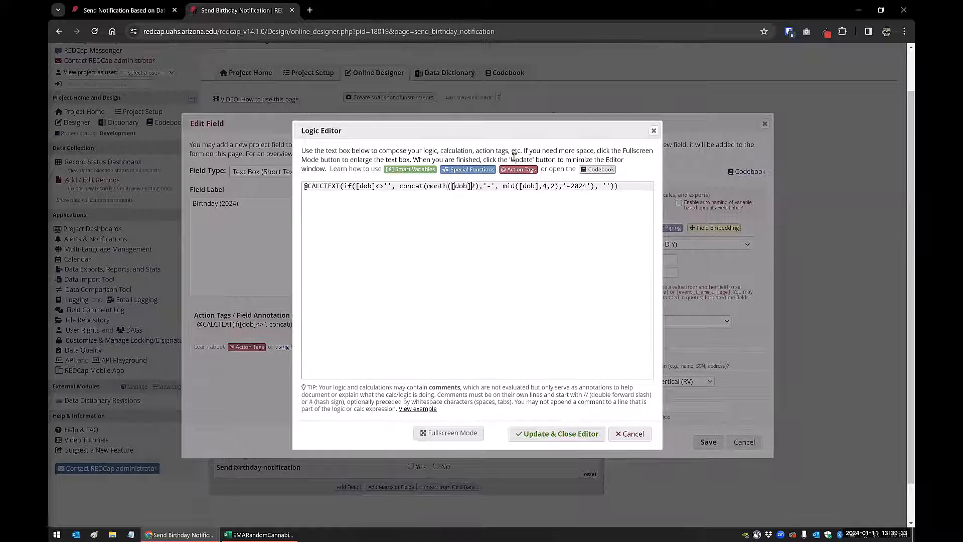
pyautogui.press('Delete')
# Replace mid([dob],4,2) with day([dob]) in the formula, update it, and save the Birthday (2024) field
pyautogui.click(500, 186)
pyautogui.doubleClick(504, 187)
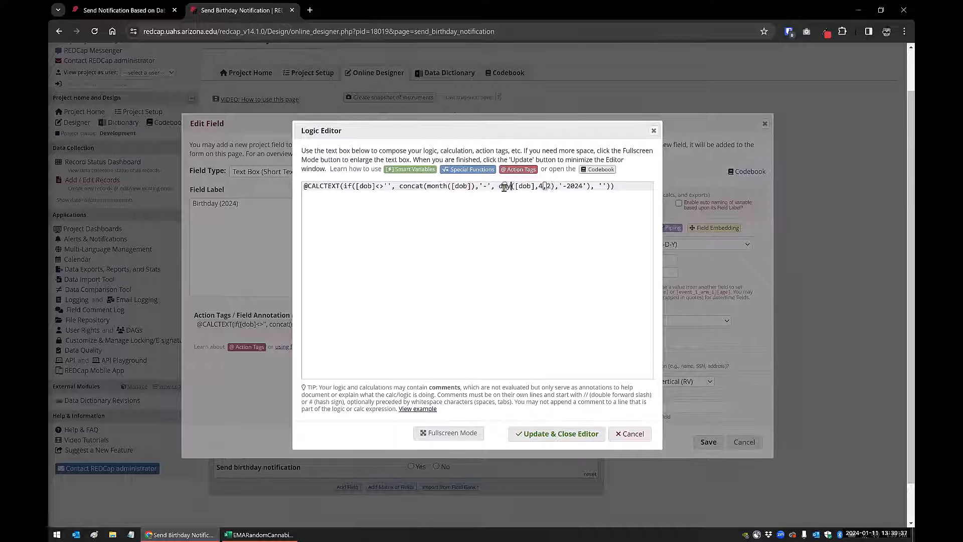
pyautogui.write('day')
pyautogui.click(535, 187)
pyautogui.press('Delete')
pyautogui.press('Delete')
pyautogui.press('Delete')
pyautogui.press('Delete')
pyautogui.press('End')
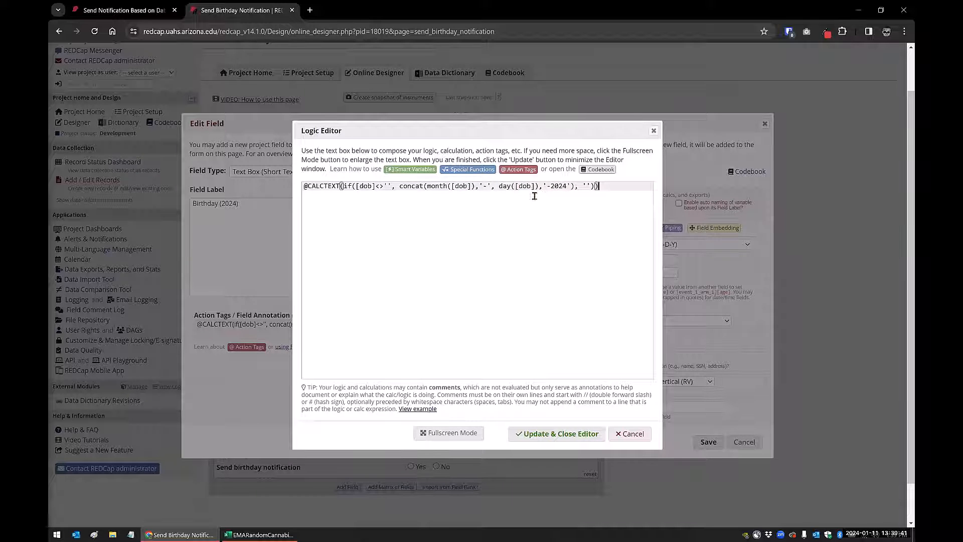
pyautogui.click(565, 433)
pyautogui.click(708, 441)
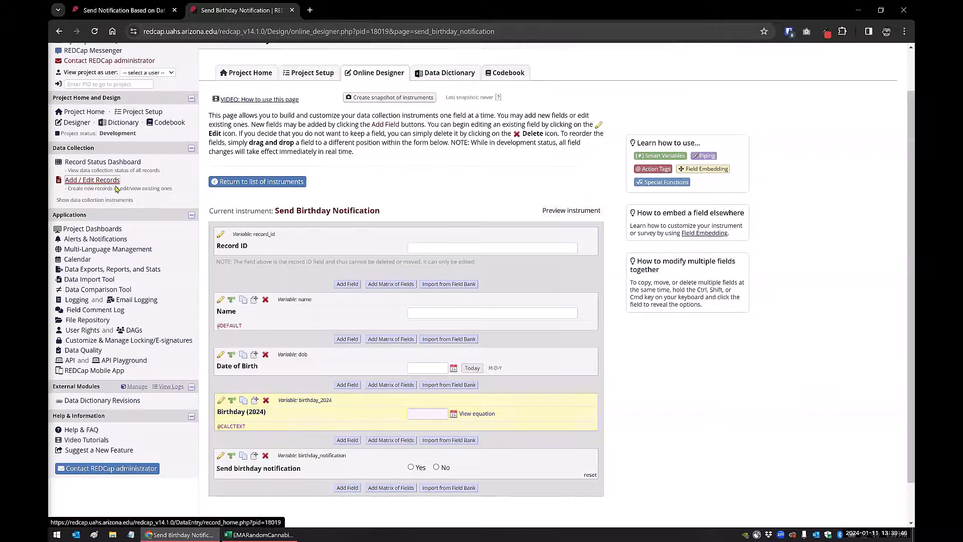
# Start a new record from a separate browser tab, set the date of birth to today, and highlight the calculated 2024 birthday
pyautogui.rightClick(96, 182)
pyautogui.click(146, 189)
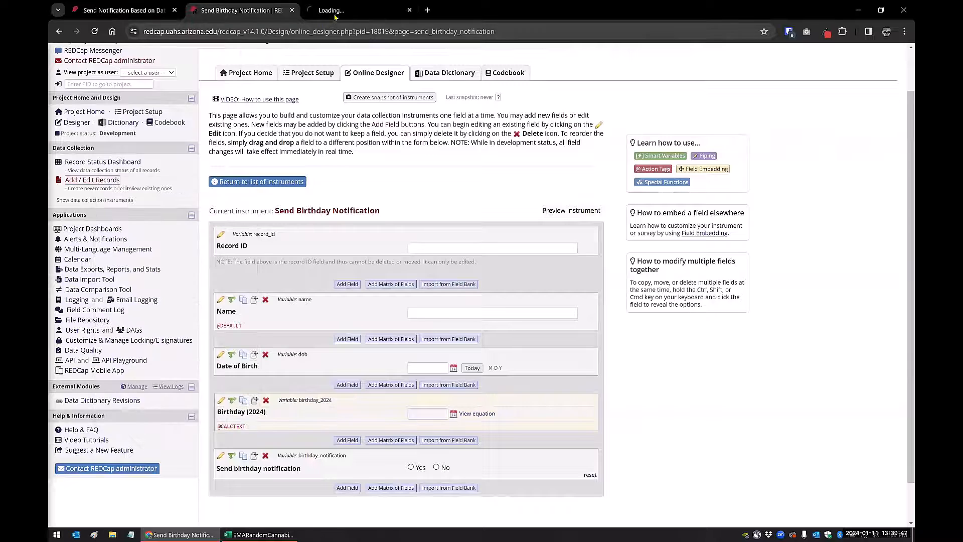
pyautogui.click(359, 10)
pyautogui.click(430, 233)
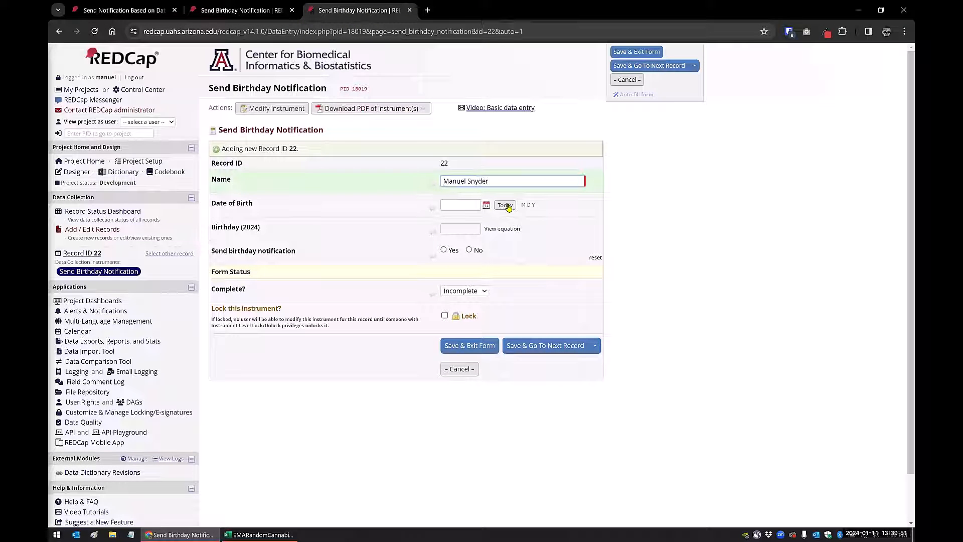
pyautogui.click(506, 205)
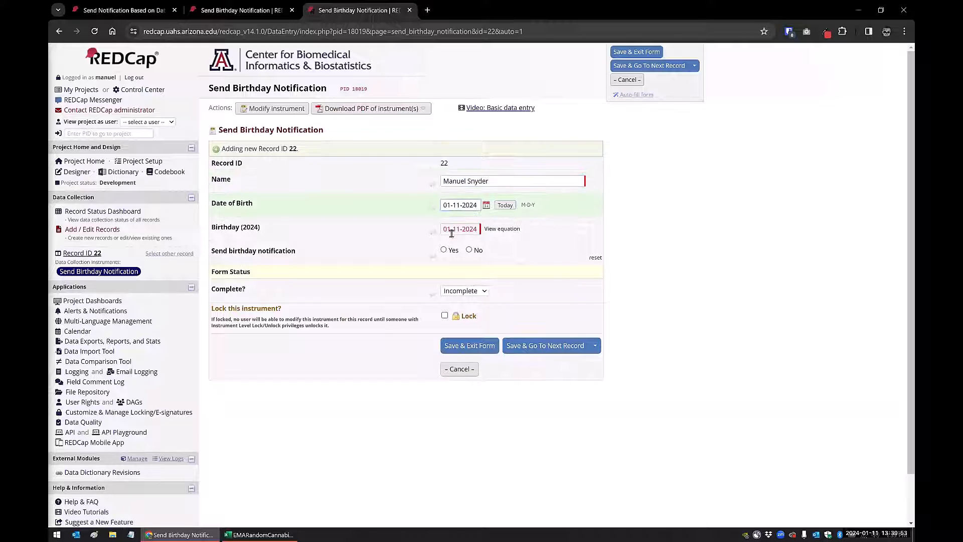
pyautogui.moveTo(442, 231); pyautogui.dragTo(482, 230)
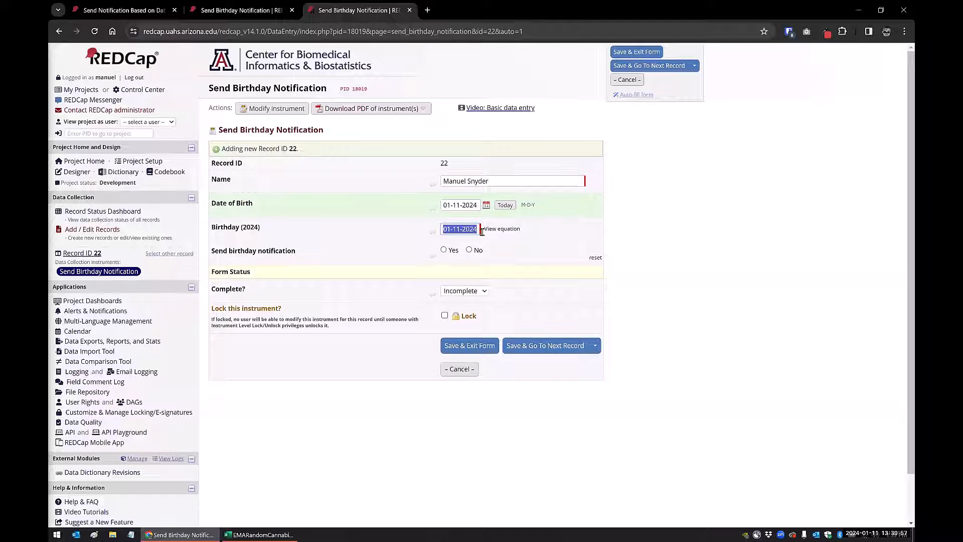
pyautogui.click(452, 230)
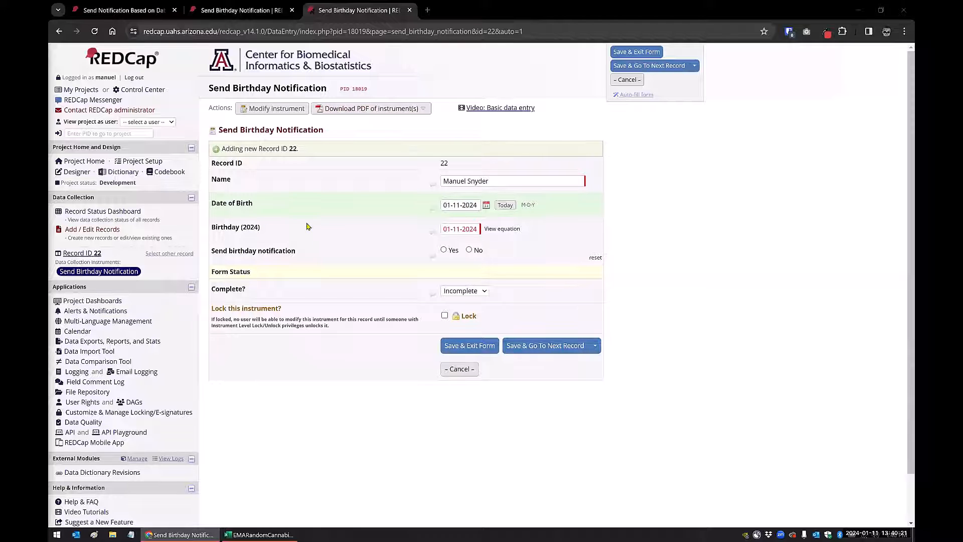
# Check the validation date formats available for the Birthday (2024) field in the instrument designer, and cancel without changes
pyautogui.click(77, 173)
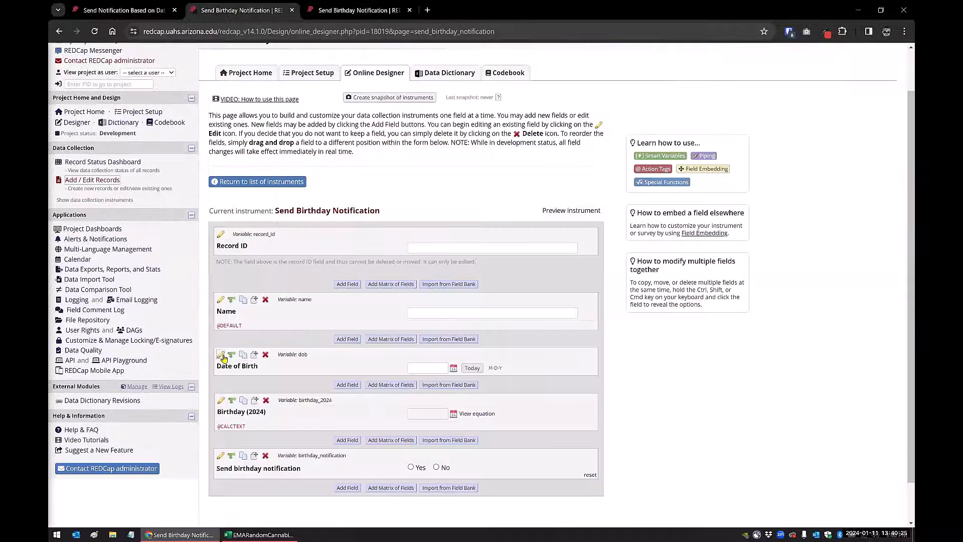
pyautogui.click(220, 401)
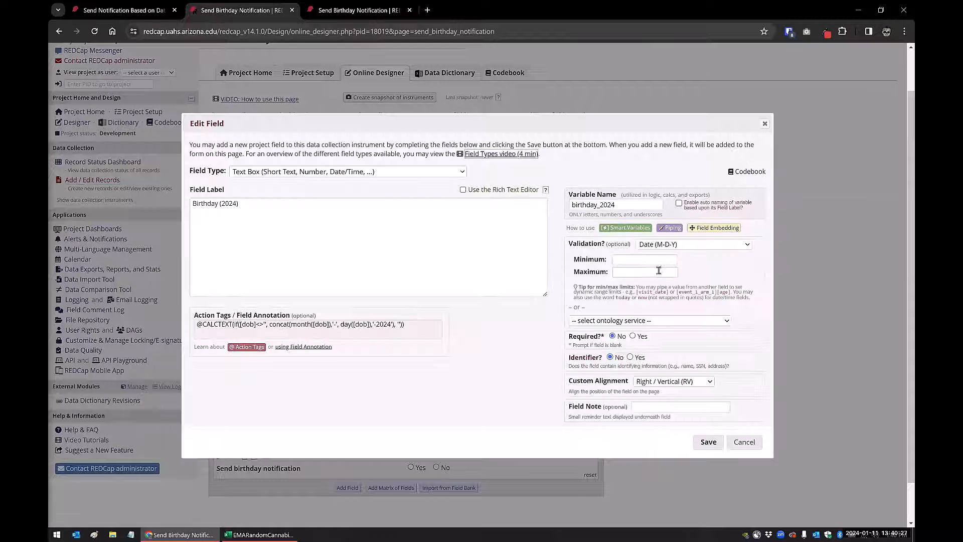
pyautogui.click(673, 246)
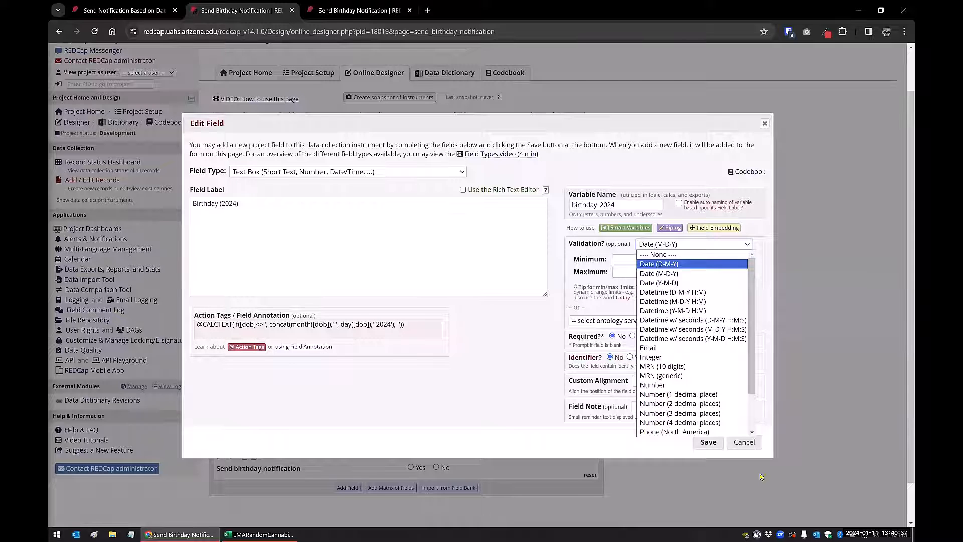
pyautogui.click(744, 441)
pyautogui.click(745, 441)
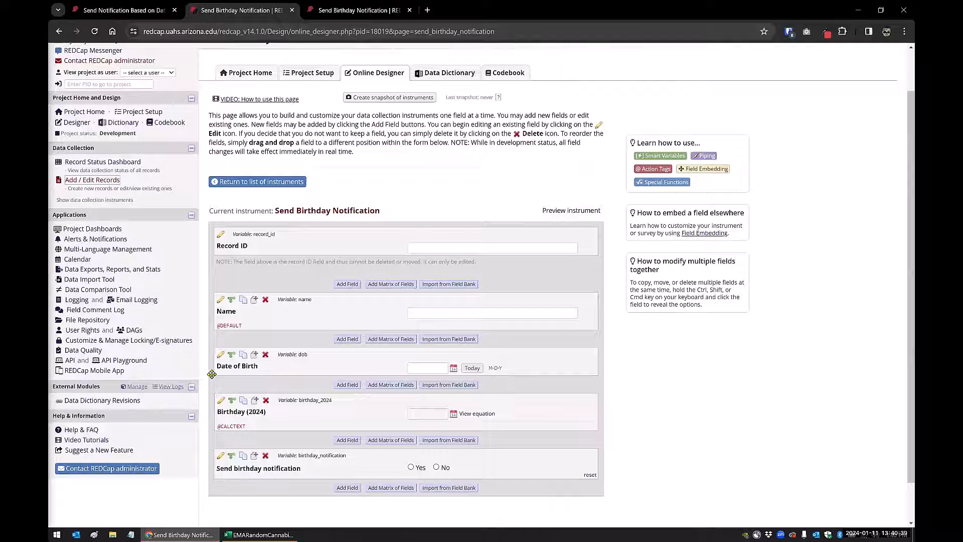
pyautogui.click(221, 399)
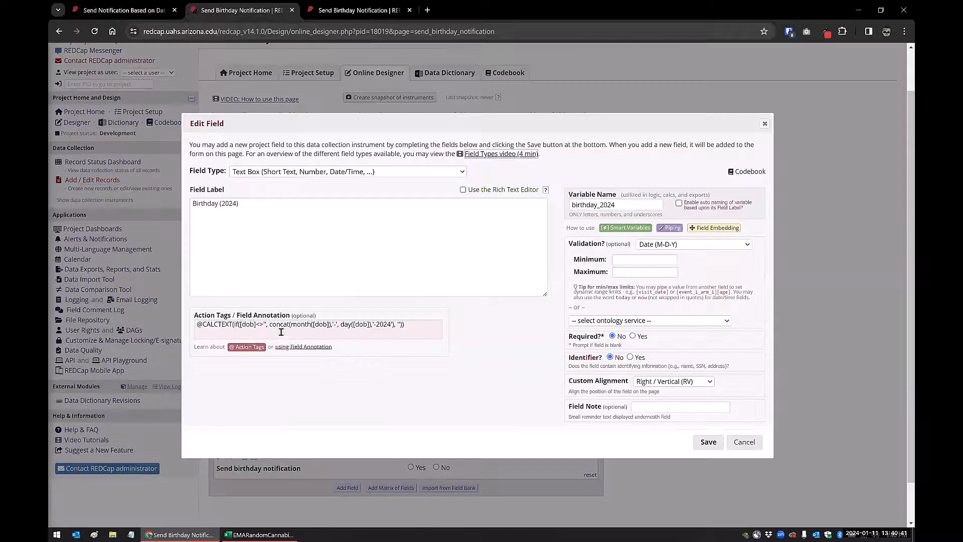
pyautogui.click(282, 332)
pyautogui.hotkey('ctrl', 'a')
pyautogui.write("@CALCTEXT(if([dob]<>'', concat(left([dob],2),'-', mid([dob],4,2),'-2024'), ''))")
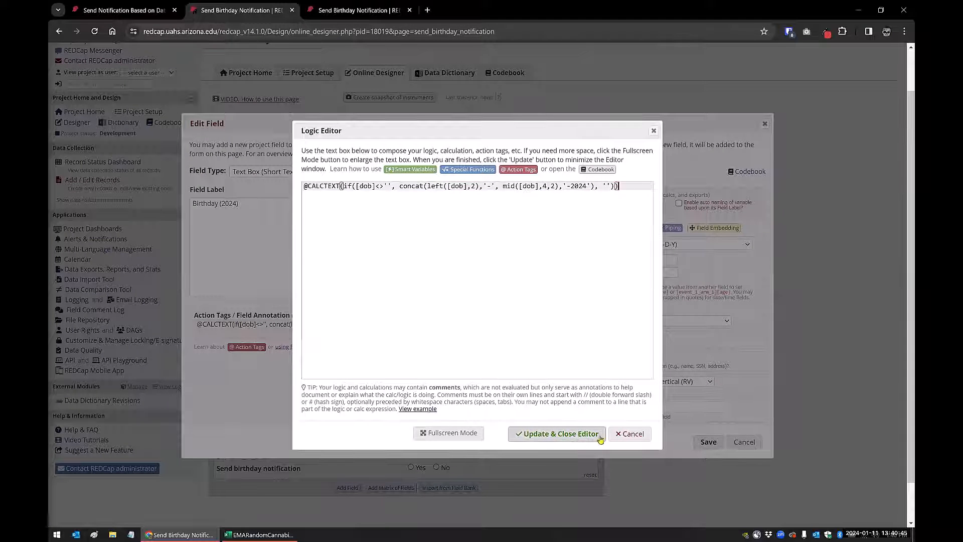
pyautogui.click(577, 435)
pyautogui.click(702, 442)
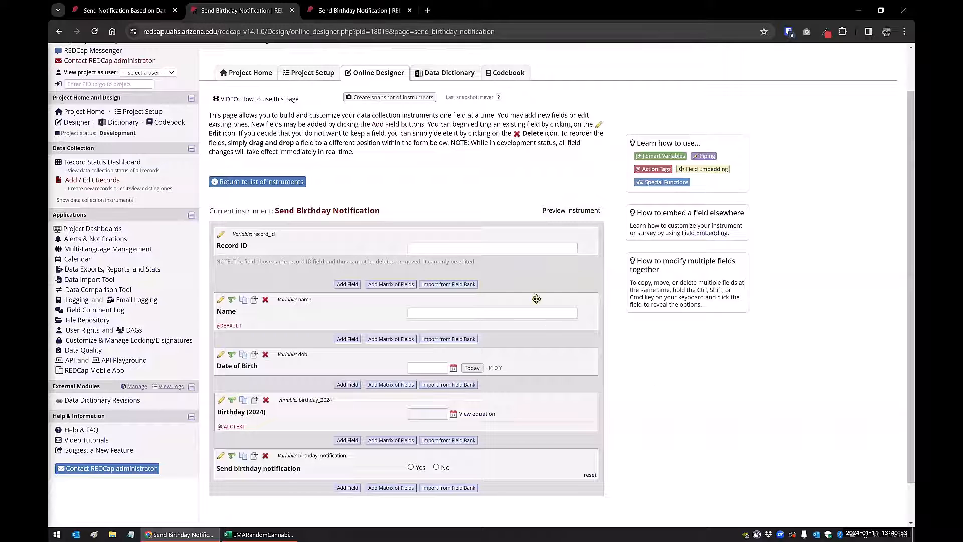
# Review the Notification Log of the Send Notification Based on Date Field Value project, and return to the new birthday record
pyautogui.click(125, 10)
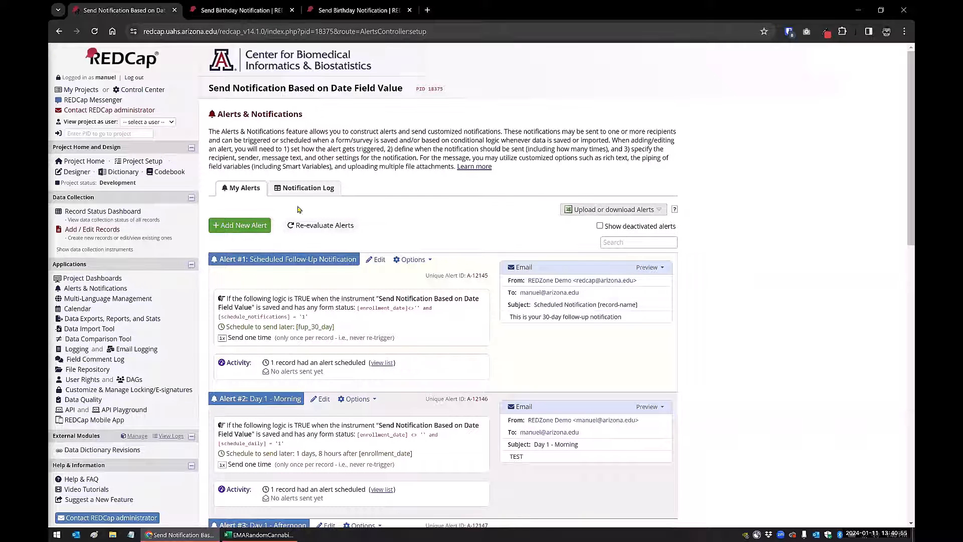
pyautogui.click(297, 189)
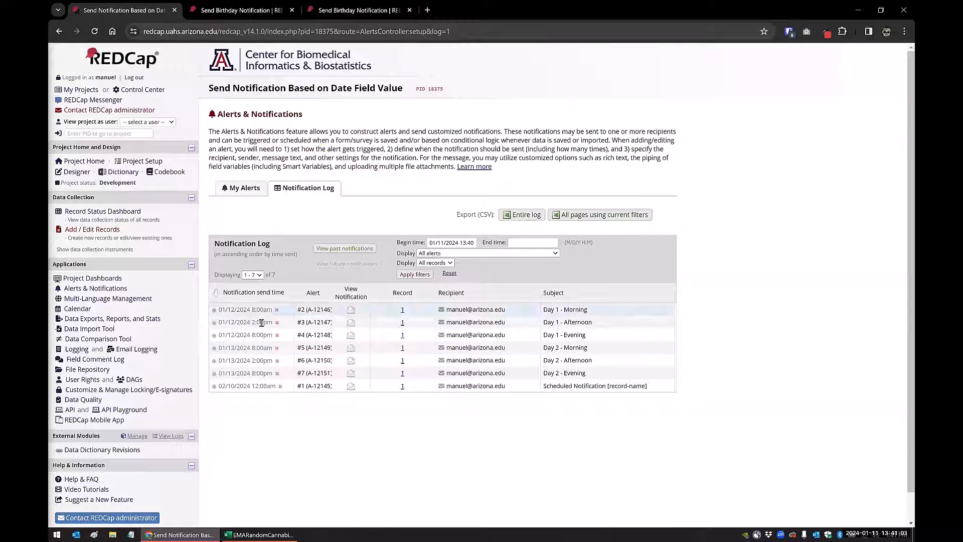
pyautogui.click(338, 10)
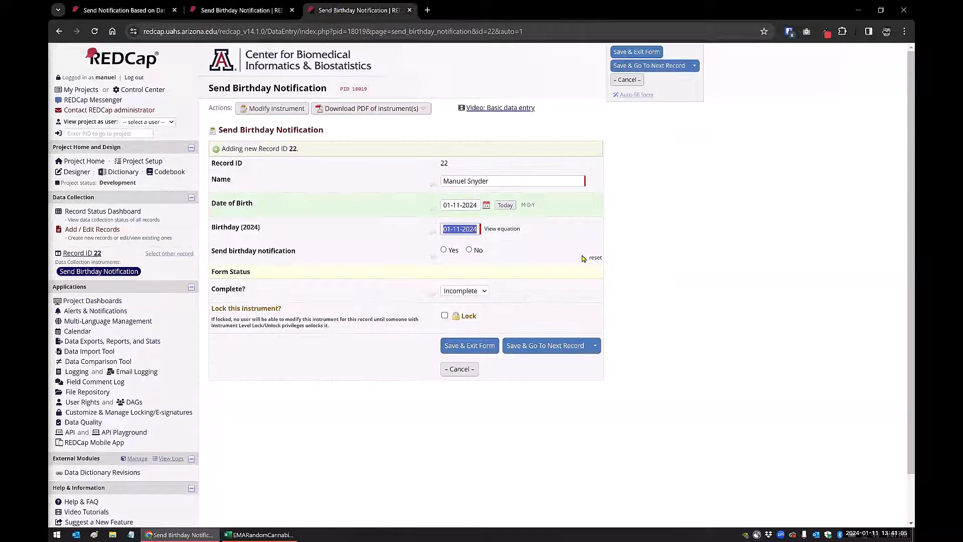
pyautogui.click(330, 340)
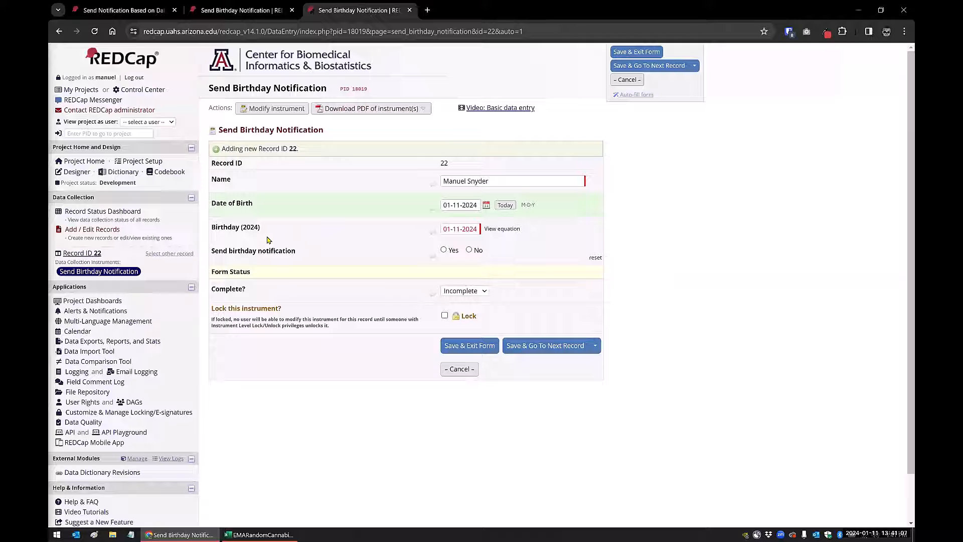
# Pick a different date of birth from the calendar for record 22, and open Alerts & Notifications in a separate browser tab
pyautogui.click(486, 205)
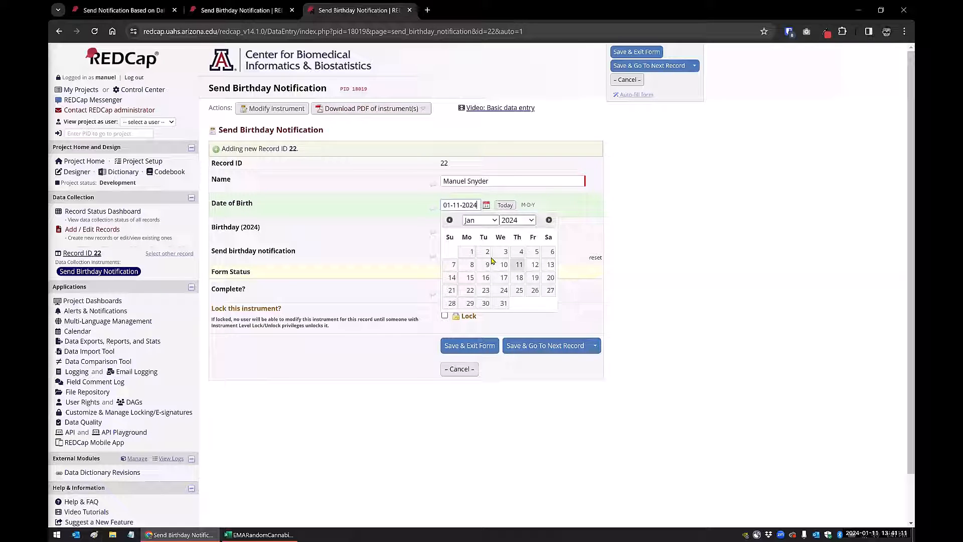
pyautogui.click(503, 303)
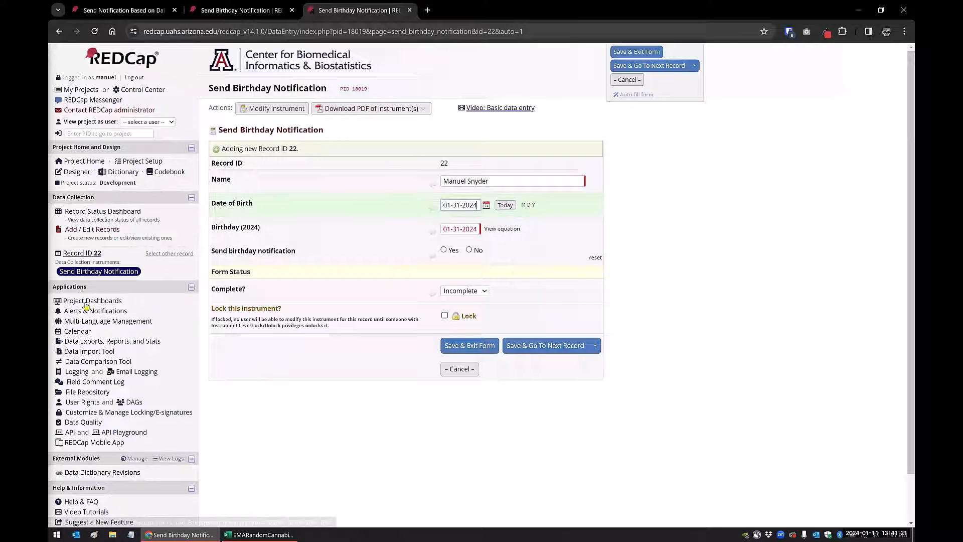
pyautogui.rightClick(84, 319)
pyautogui.click(118, 83)
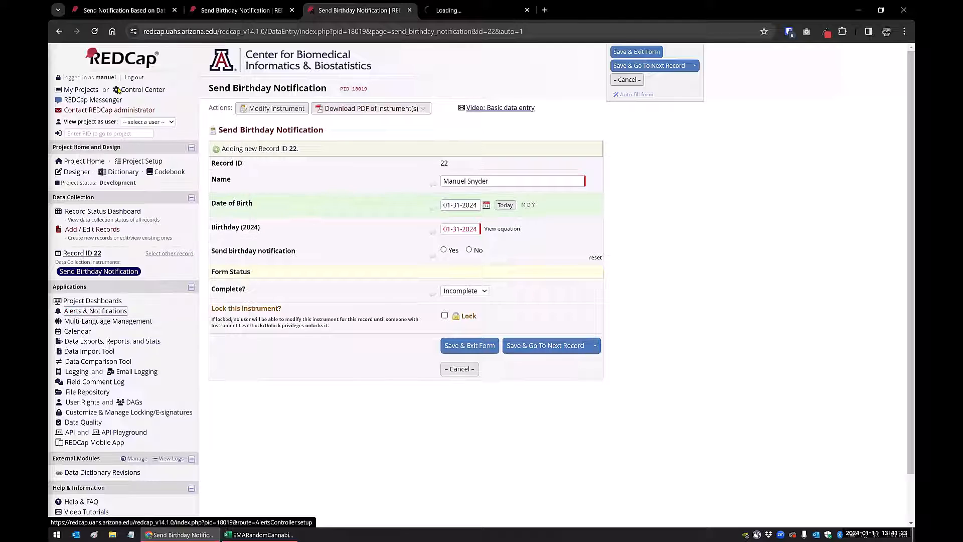
pyautogui.click(460, 11)
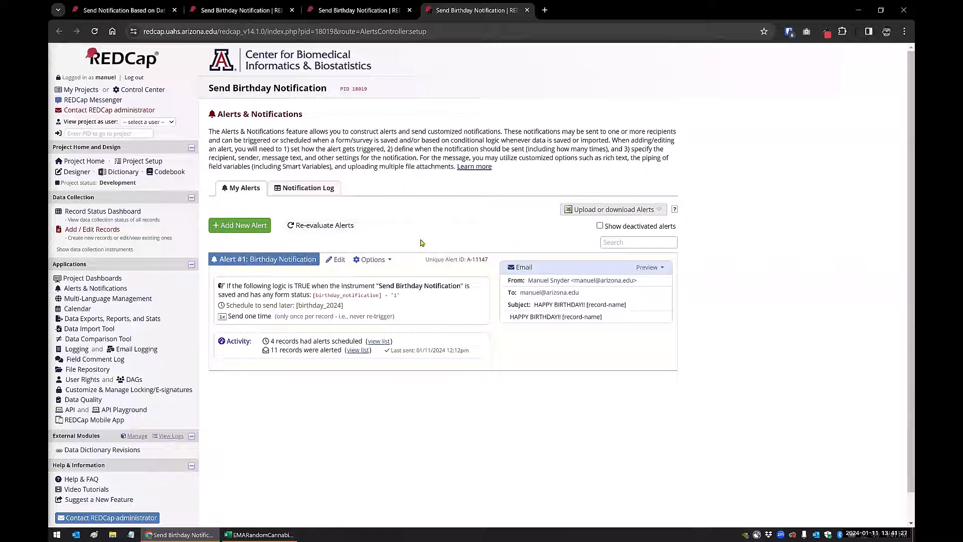
# Open the Birthday Notification alert for editing and check its trigger logic and the fields available for scheduling, keeping Birthday (2024) selected
pyautogui.click(336, 260)
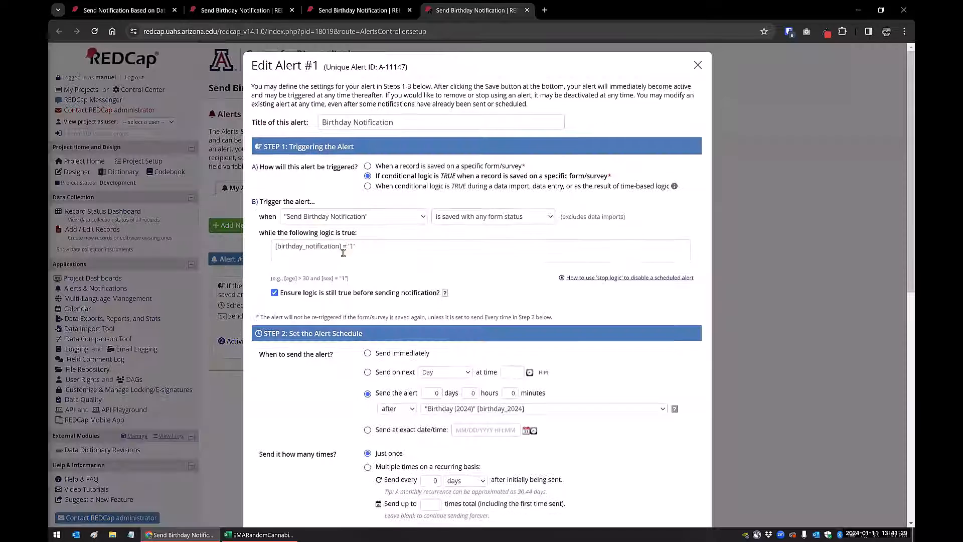
pyautogui.scroll(-1, 310, 201)
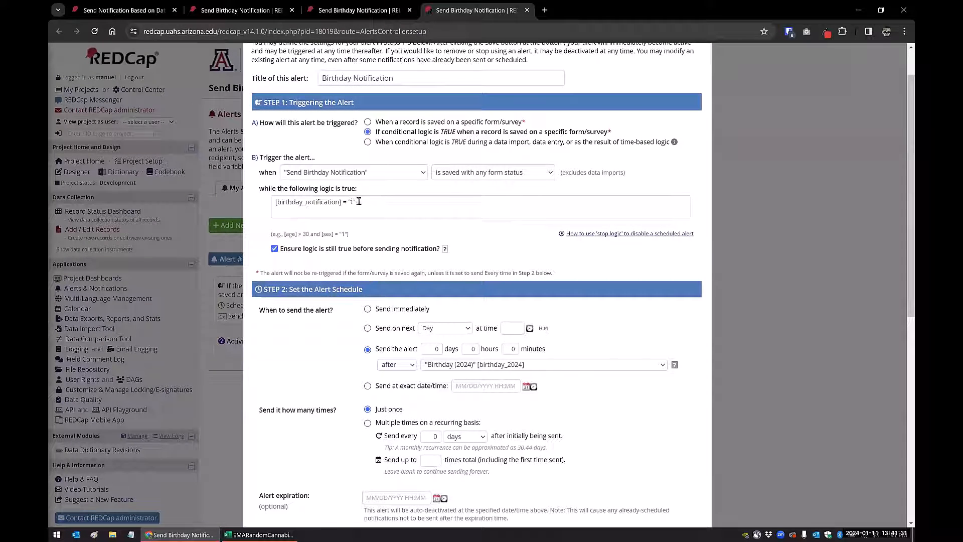
pyautogui.click(430, 369)
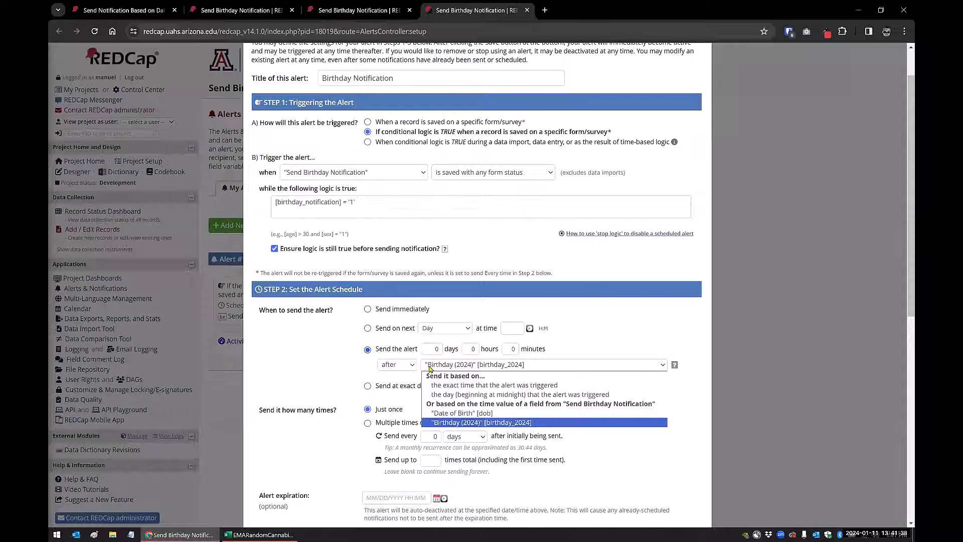
pyautogui.click(456, 423)
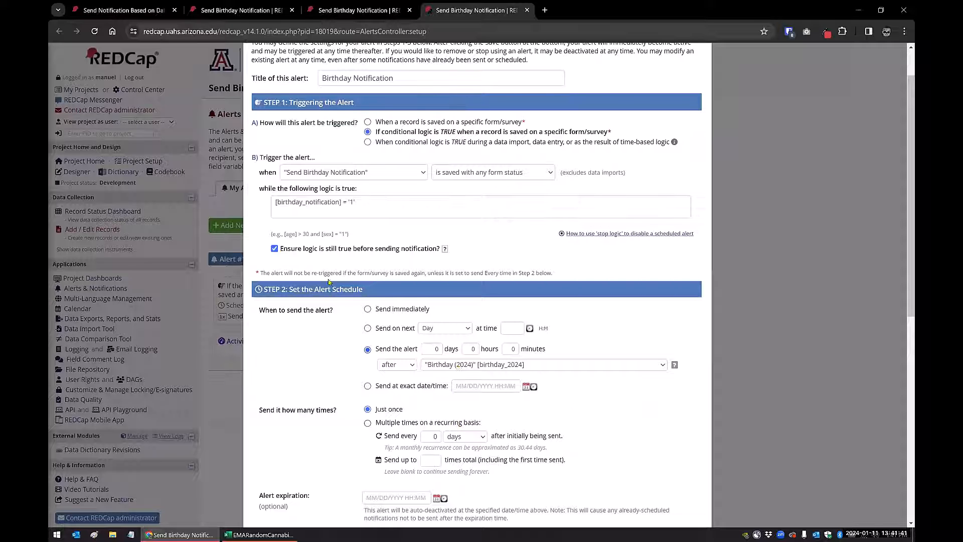
# Review the alerts and the Notification Log of the Send Notification Based on Date Field Value project
pyautogui.click(135, 9)
pyautogui.click(253, 187)
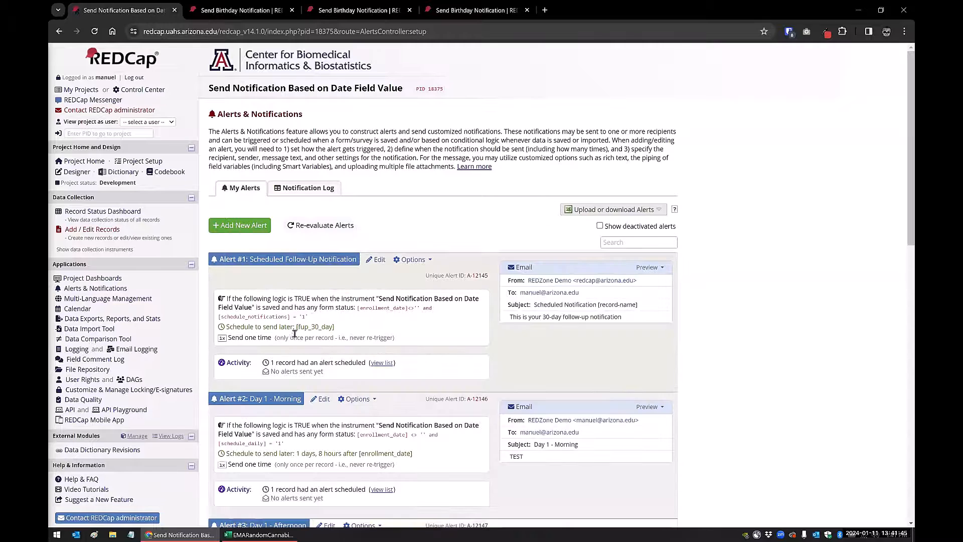
pyautogui.click(294, 189)
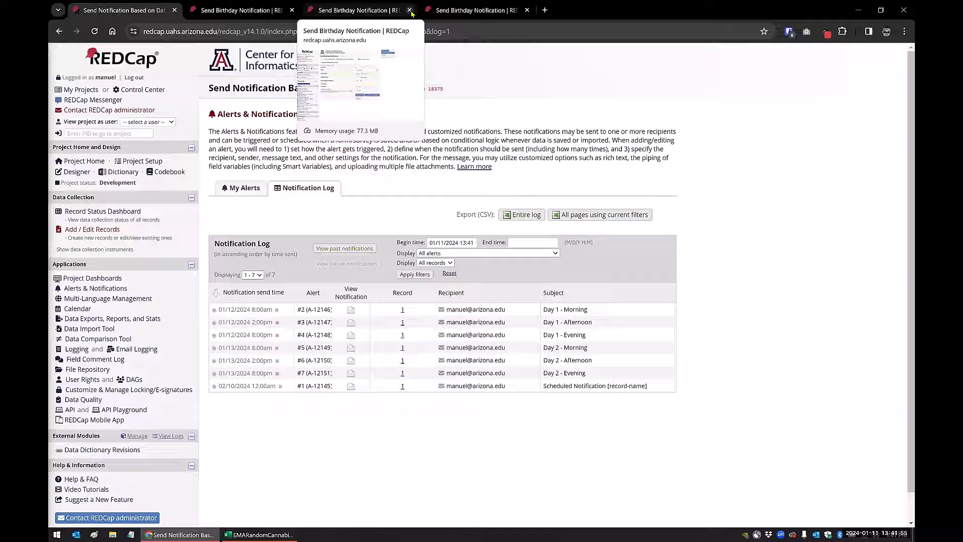
# Return to the Birthday Notification alert, review its schedule and message settings, and cancel without changes
pyautogui.click(439, 13)
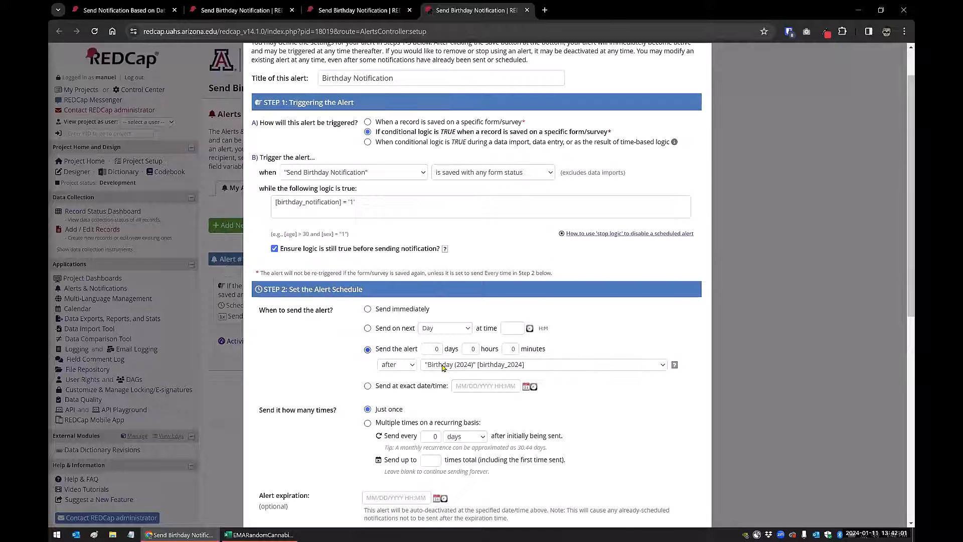
pyautogui.scroll(-6, 319, 367)
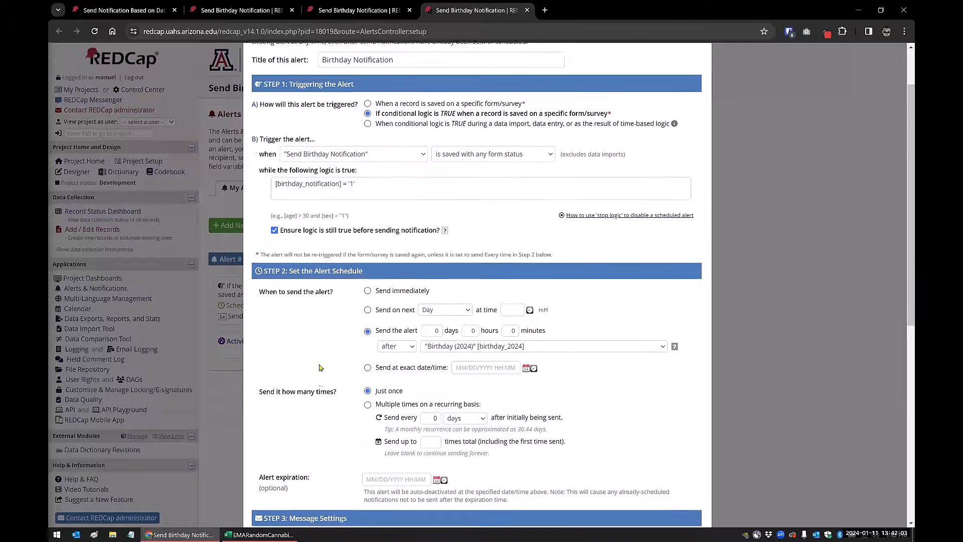
pyautogui.scroll(-2, 320, 368)
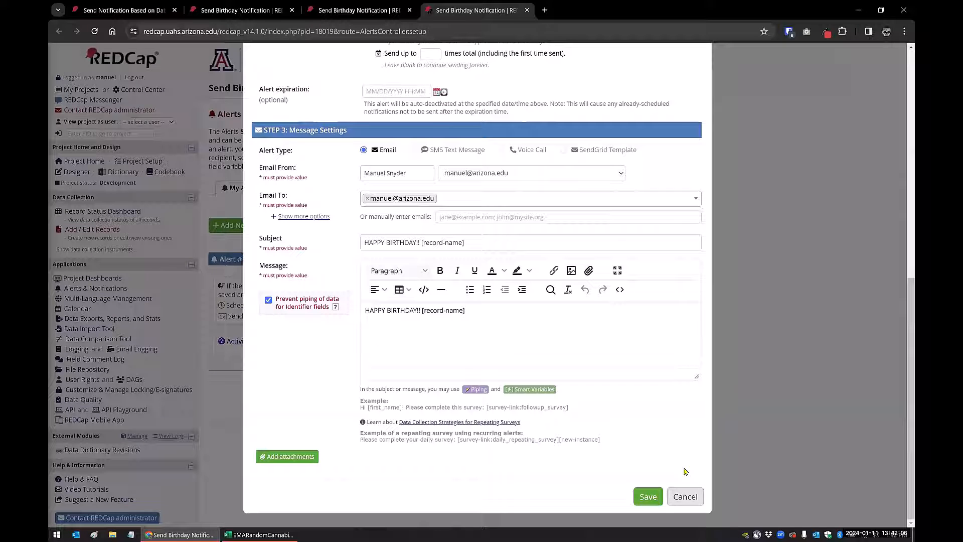
pyautogui.click(675, 495)
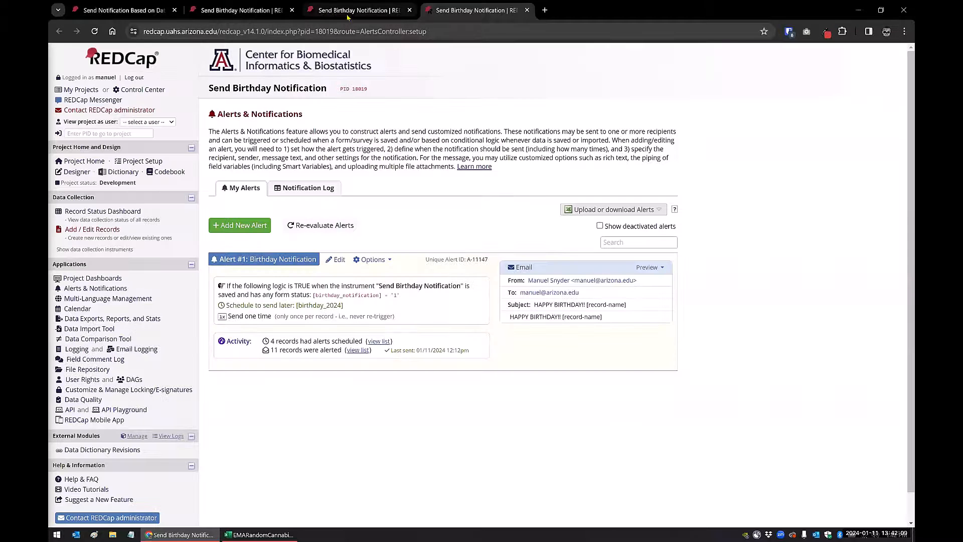
# Set Send birthday notification to Yes on record 22 and try to save the record
pyautogui.click(351, 10)
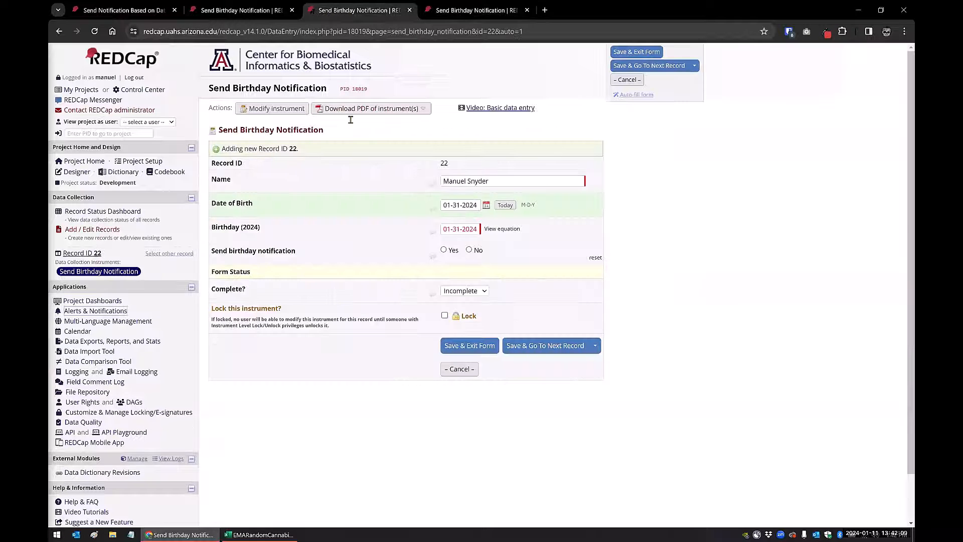
pyautogui.click(444, 251)
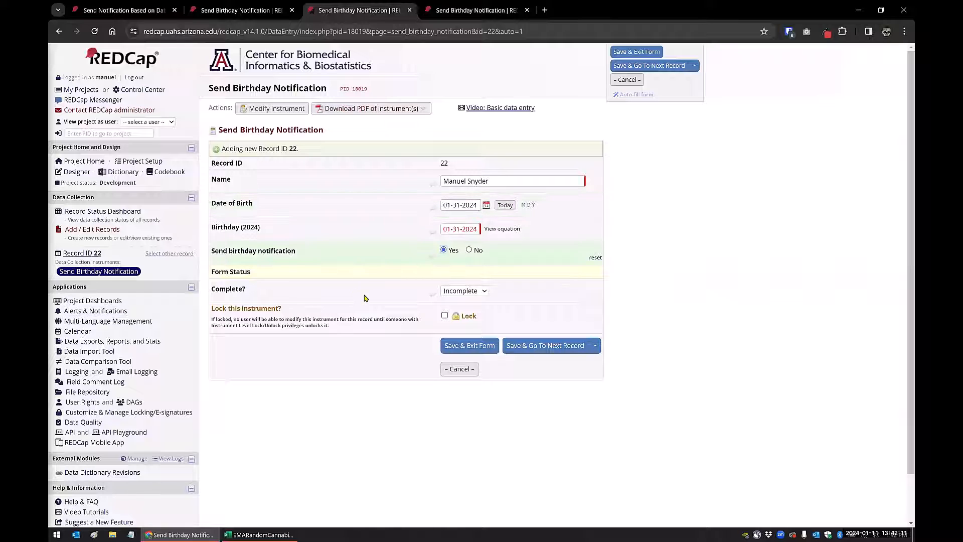
pyautogui.click(595, 346)
pyautogui.click(615, 366)
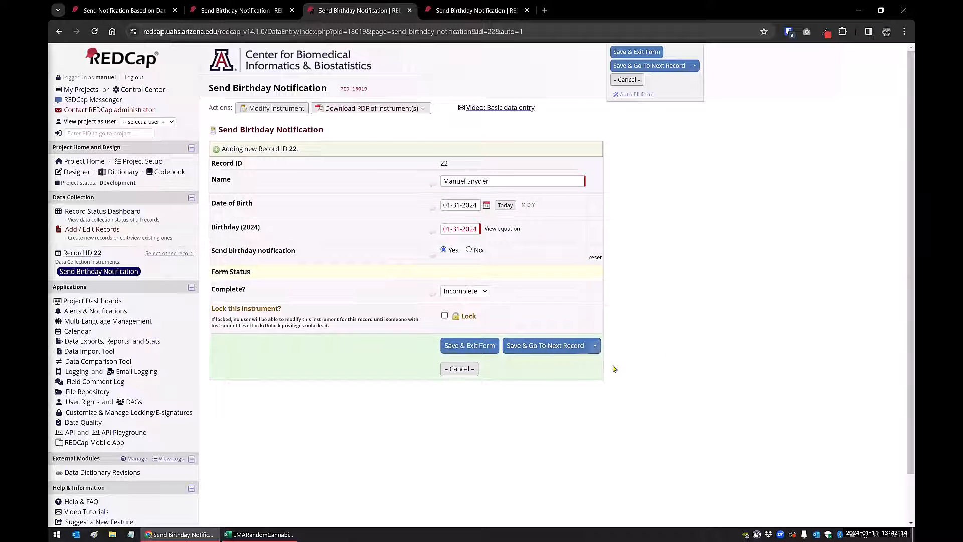
# Check which records are scheduled for the Birthday Notification alert, and review the birthday project's Notification Log
pyautogui.click(450, 14)
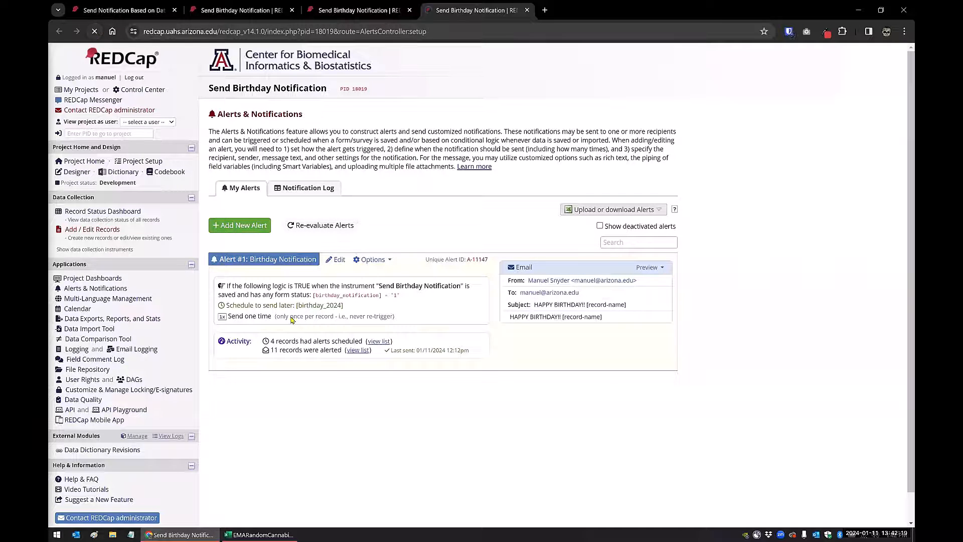
pyautogui.click(382, 344)
pyautogui.click(382, 344)
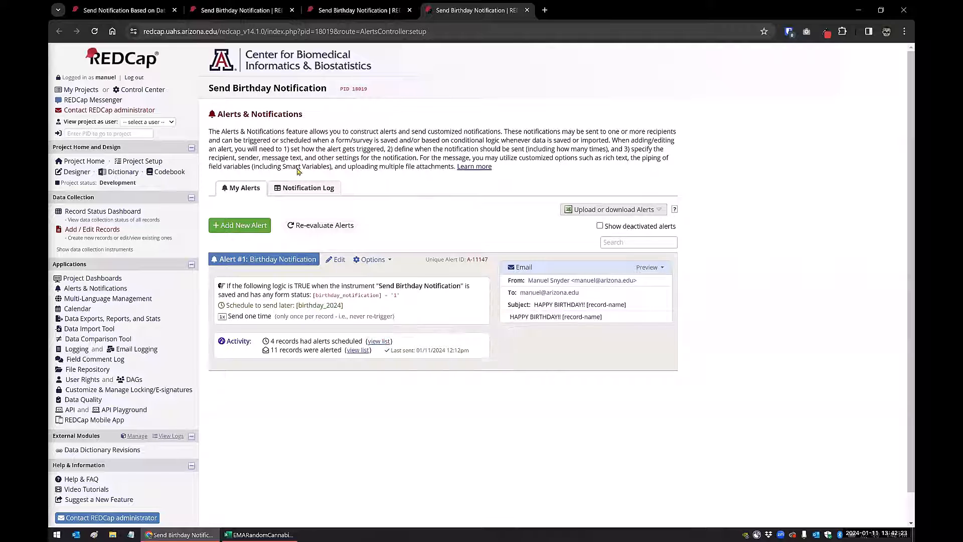
pyautogui.click(369, 15)
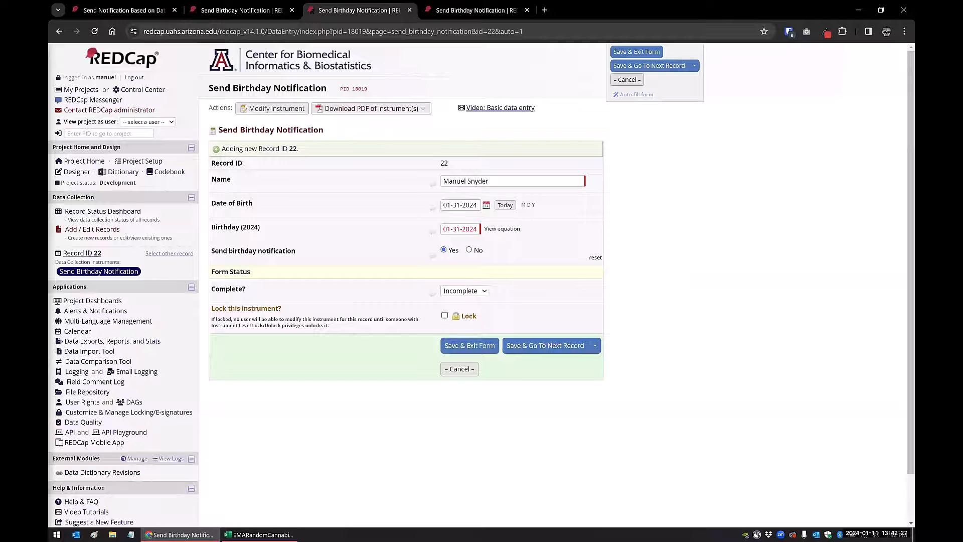
pyautogui.click(472, 10)
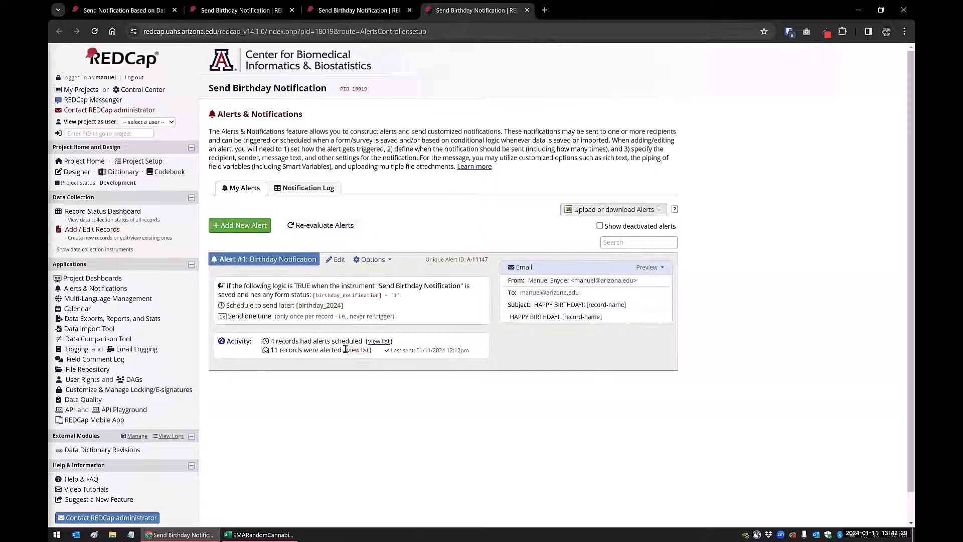
pyautogui.click(357, 350)
pyautogui.click(380, 341)
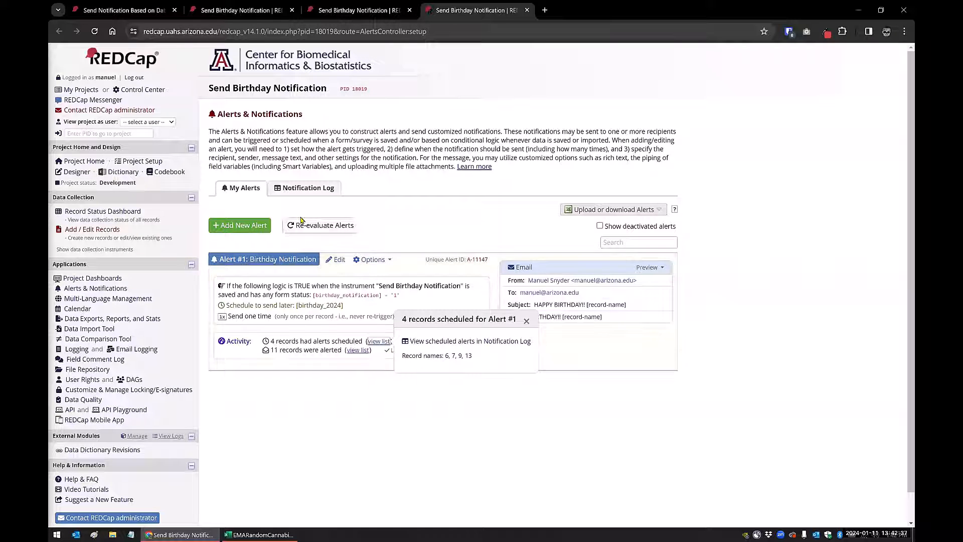
pyautogui.click(301, 191)
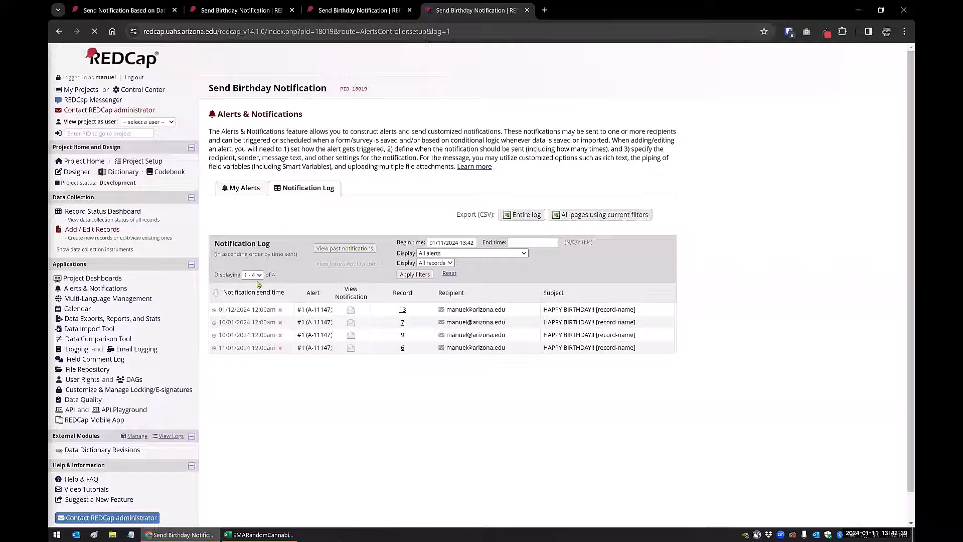
# Go back to record 22 from the Notification Log and save it, staying on the form
pyautogui.click(390, 10)
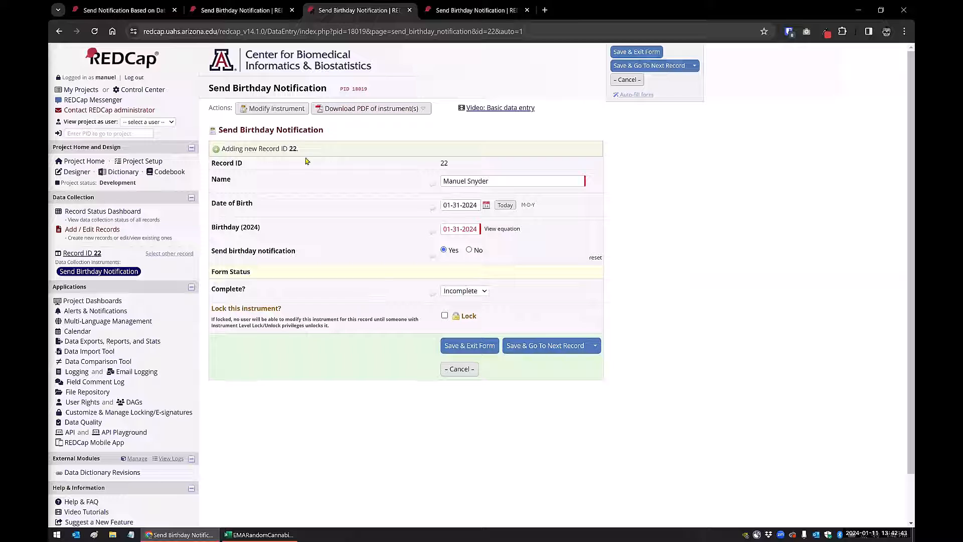
pyautogui.hotkey('ctrl', 'Tab')
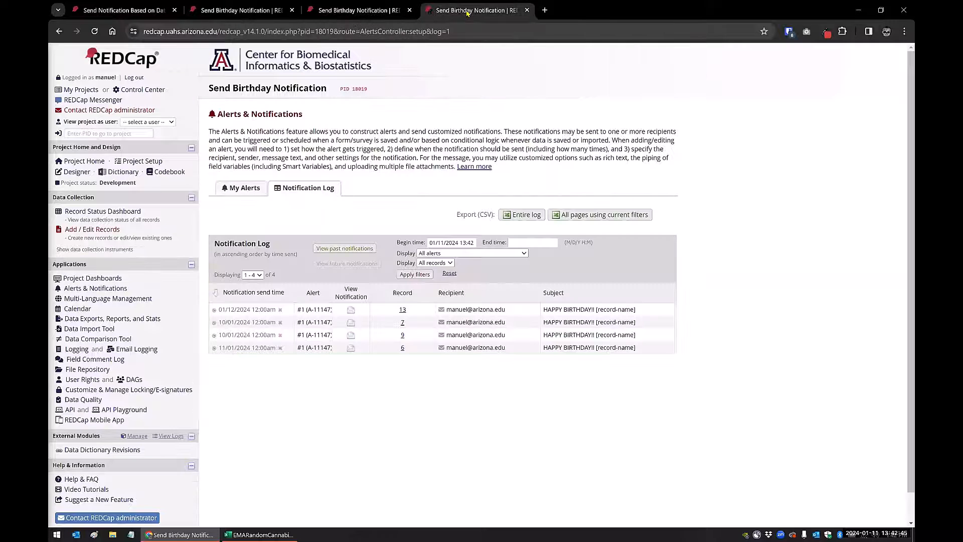
pyautogui.hotkey('ctrl', 'shift', 'Tab')
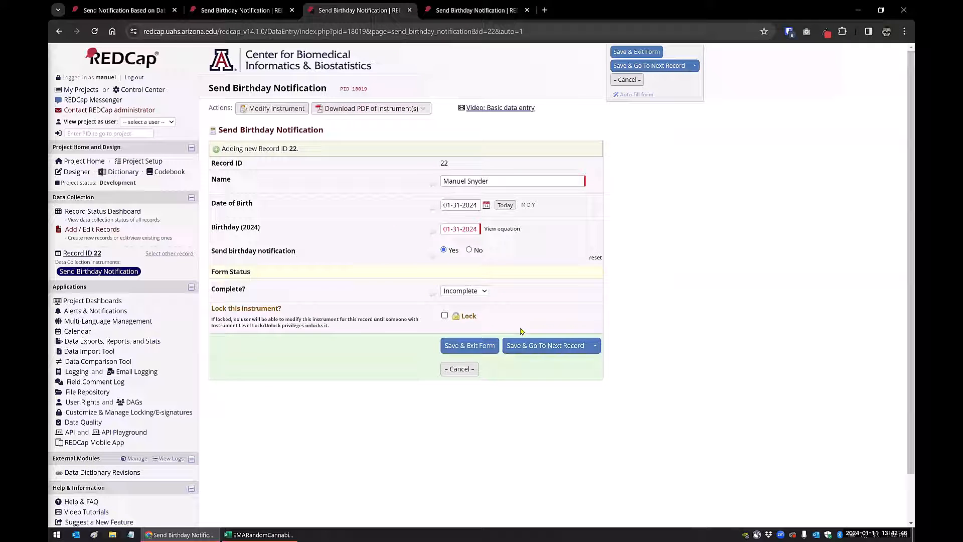
pyautogui.click(596, 347)
pyautogui.click(607, 366)
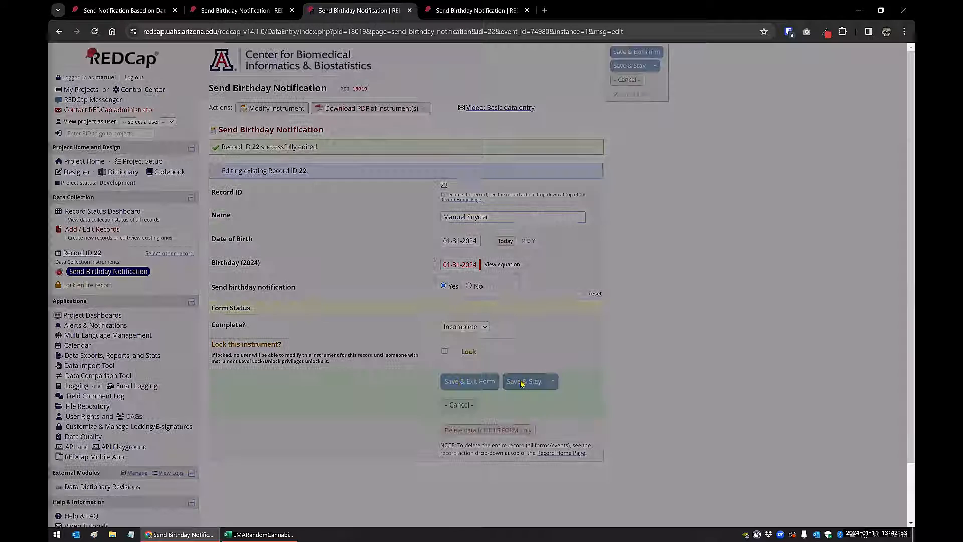
pyautogui.click(522, 383)
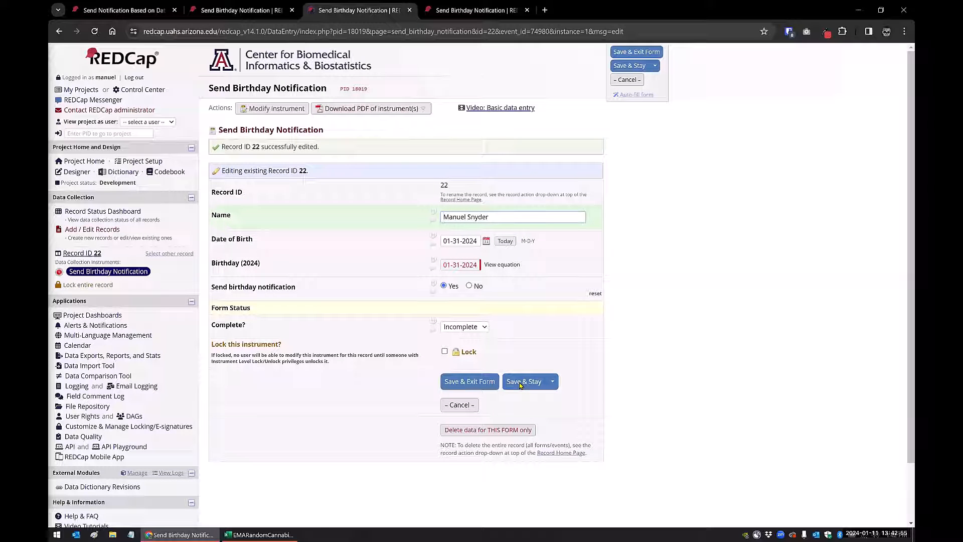
# List the records scheduled for the Birthday Notification alert again, and view its scheduled alerts in the Notification Log
pyautogui.click(469, 10)
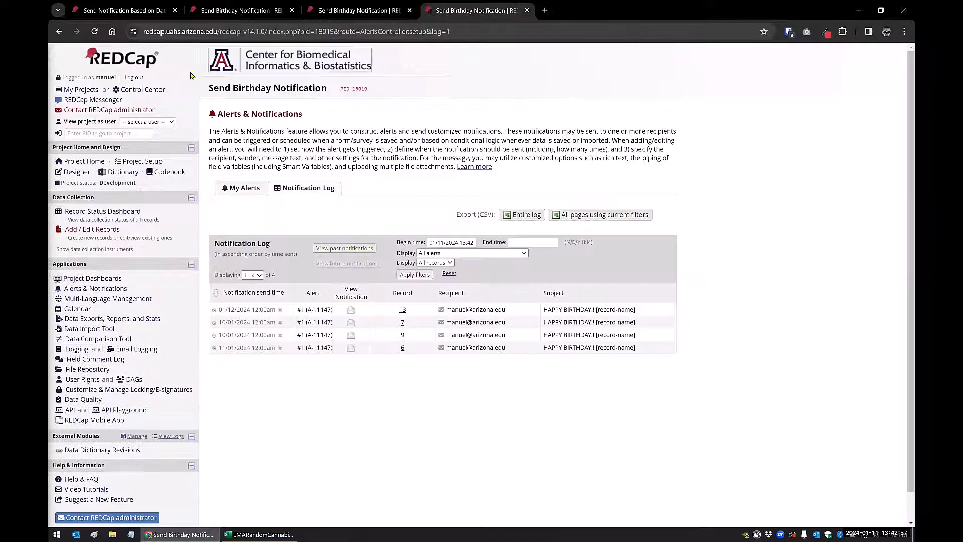
pyautogui.click(236, 189)
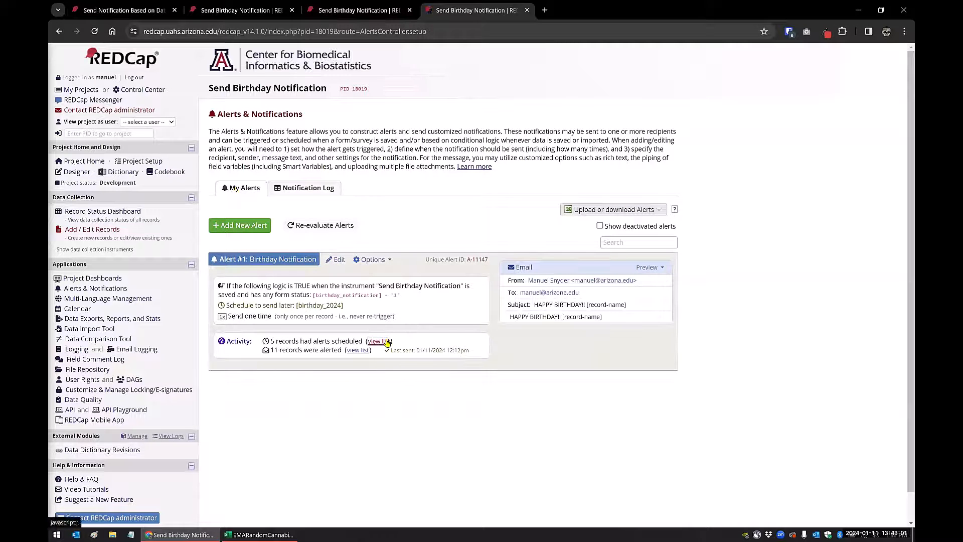
pyautogui.click(387, 341)
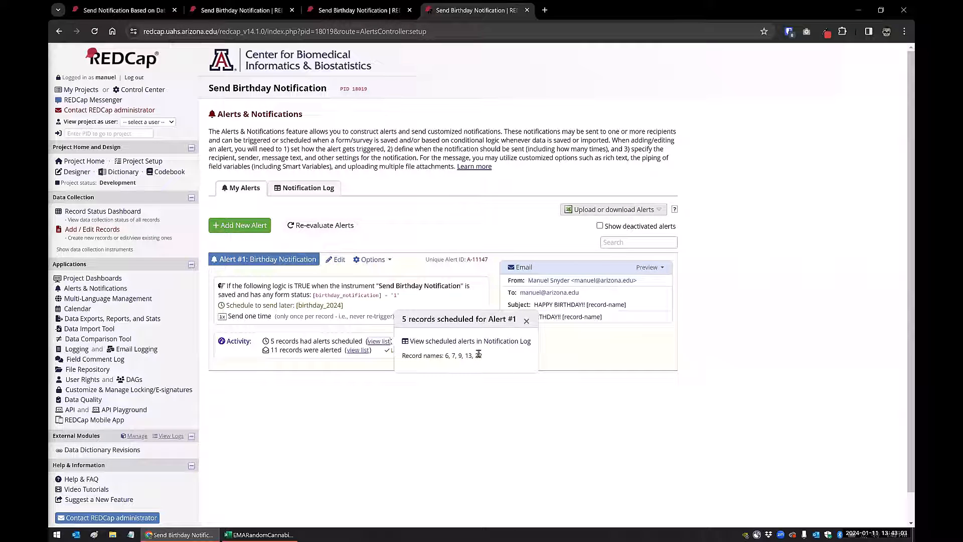
pyautogui.click(462, 342)
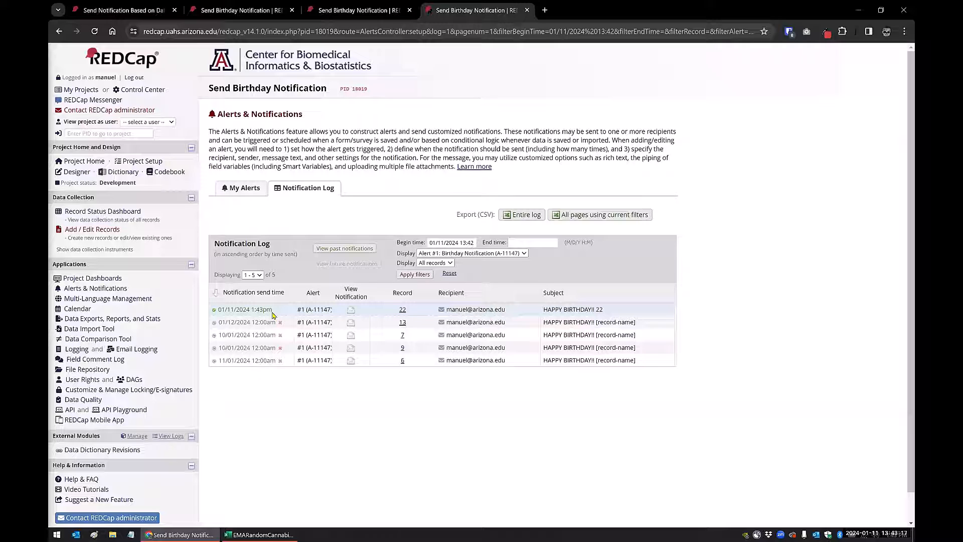
# View the list of records already alerted by the Birthday Notification alert, and highlight record 22
pyautogui.click(247, 193)
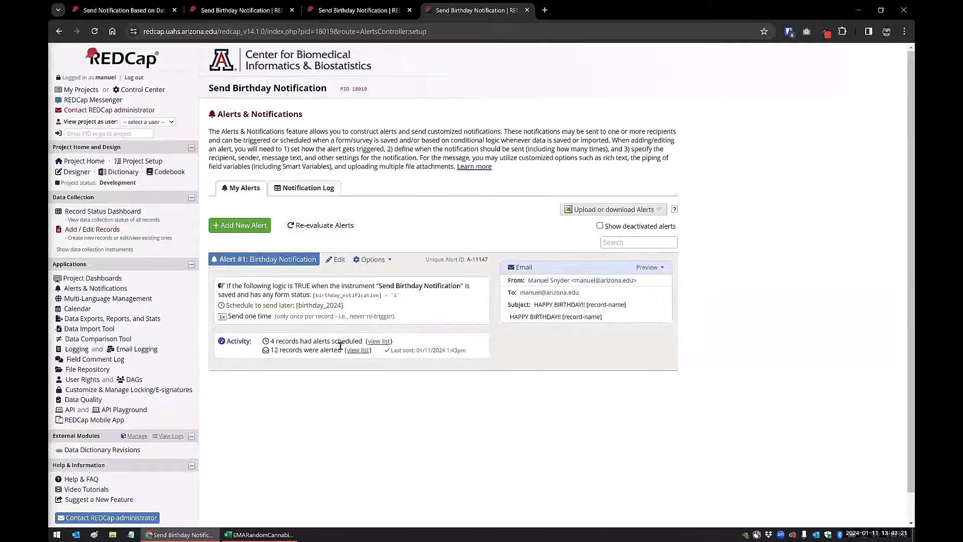
pyautogui.click(357, 351)
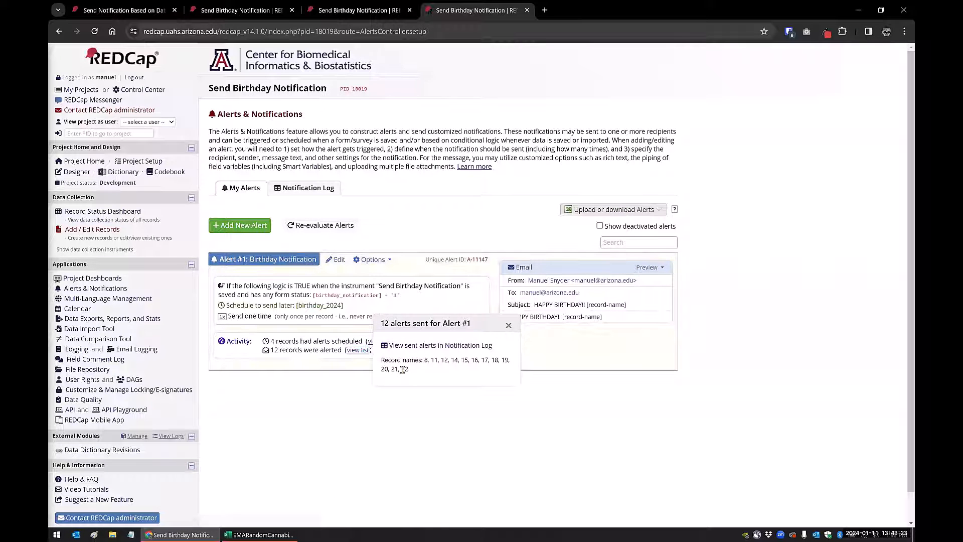
pyautogui.moveTo(399, 371); pyautogui.dragTo(424, 376)
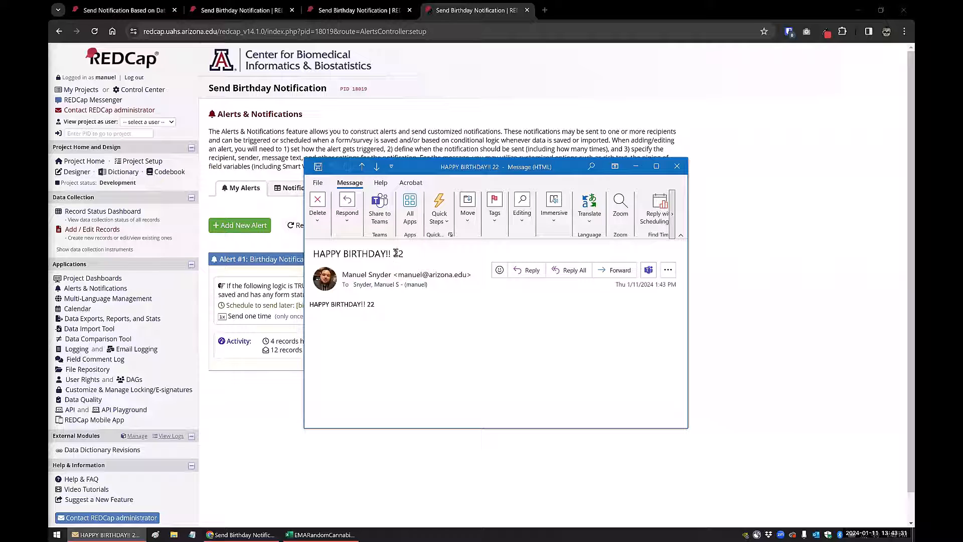
# Close the birthday e-mail and the list of sent alerts, and return to the birthday instrument in the Online Designer
pyautogui.click(676, 170)
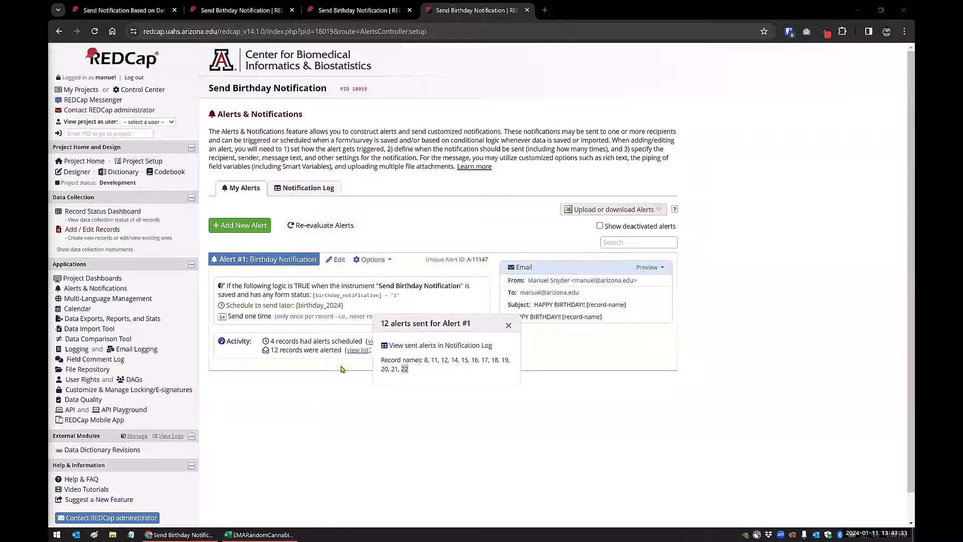
pyautogui.click(509, 326)
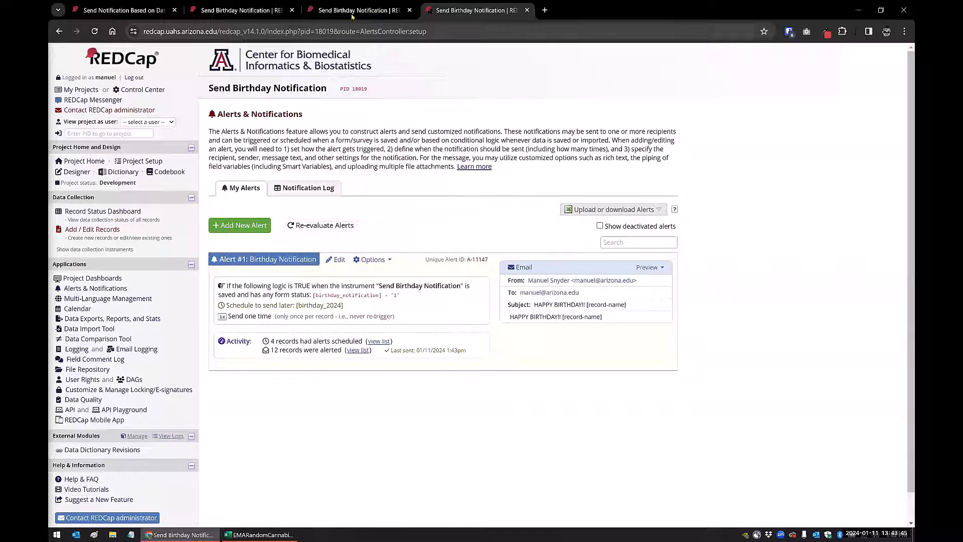
pyautogui.click(370, 11)
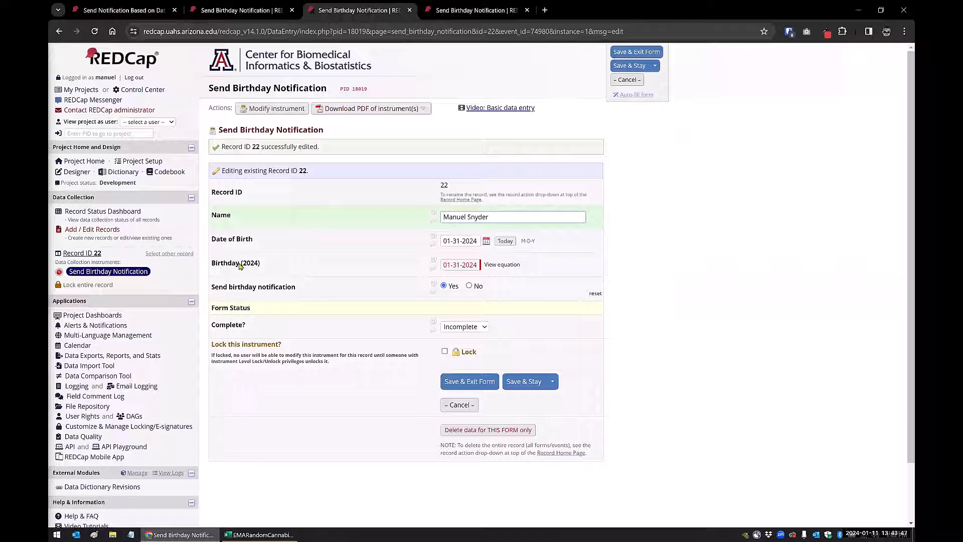
pyautogui.click(236, 10)
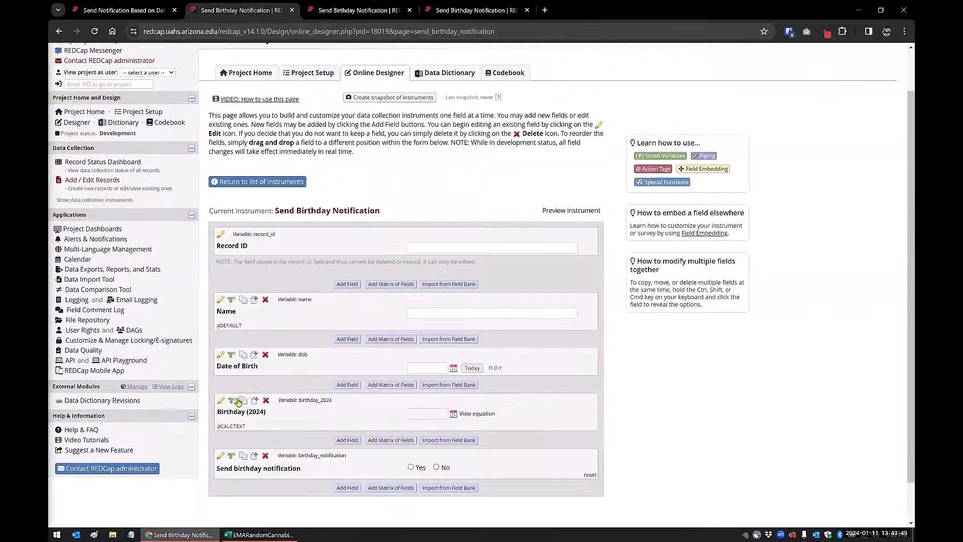
pyautogui.click(221, 400)
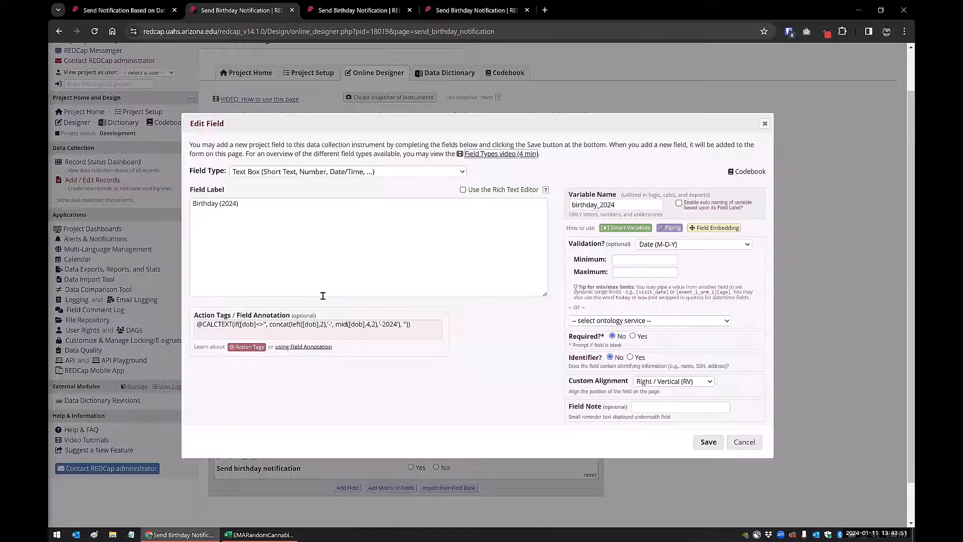
pyautogui.click(226, 335)
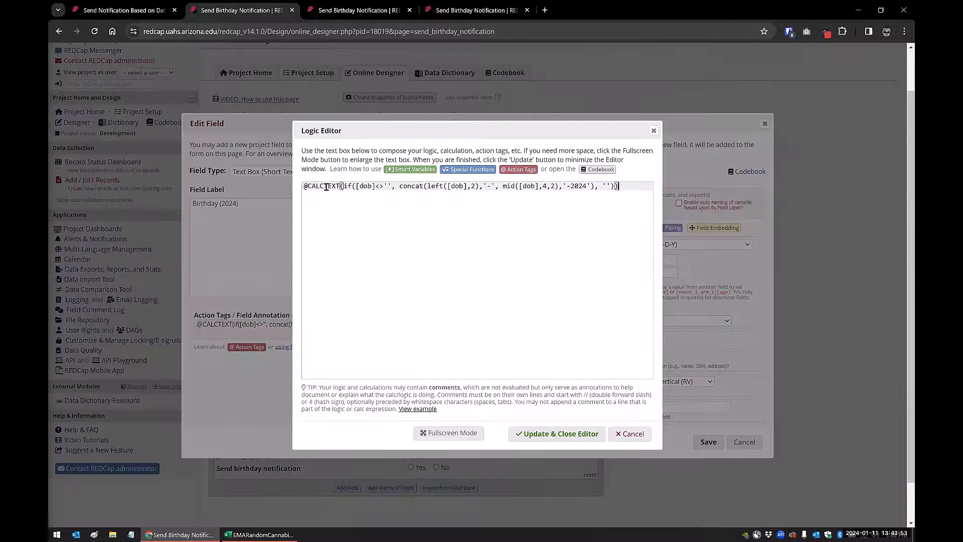
pyautogui.moveTo(324, 187); pyautogui.dragTo(340, 190)
pyautogui.write('D')
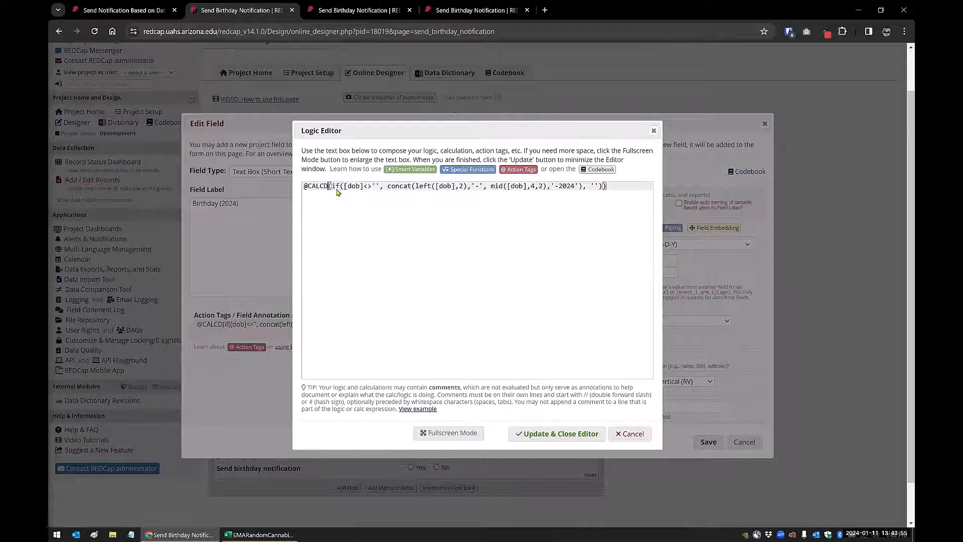
pyautogui.write('ATE')
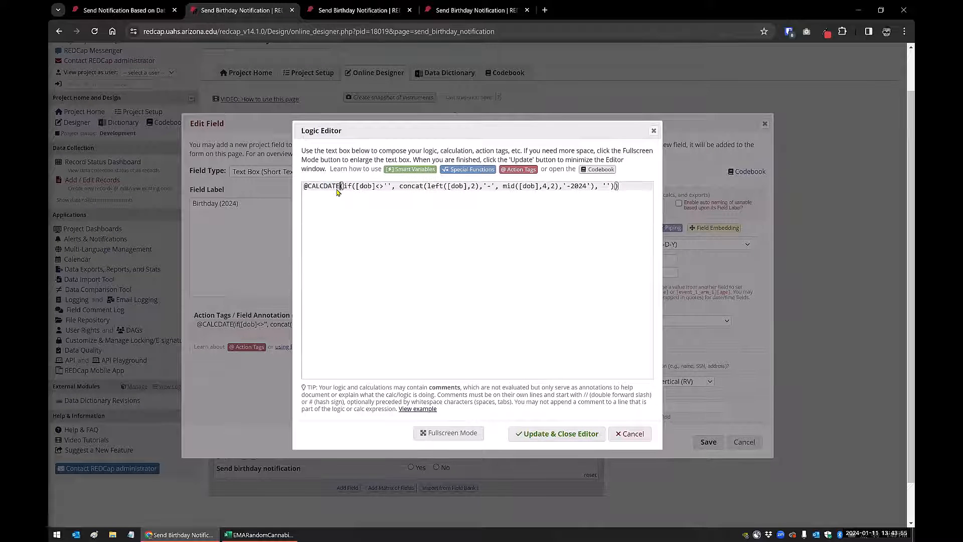
pyautogui.click(555, 435)
pyautogui.click(709, 442)
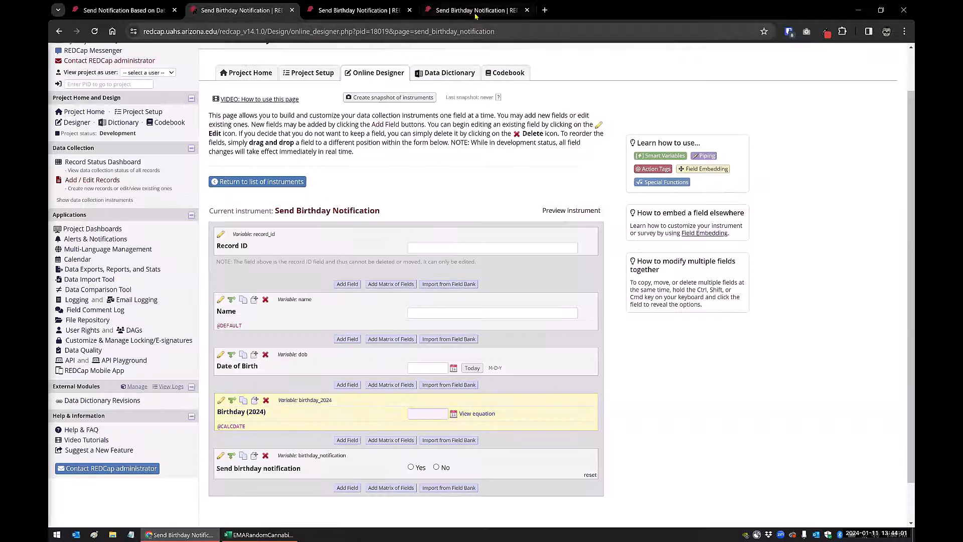
# Add a new record in the birthday project and choose its date of birth, so that the 2024 birthday calculation runs
pyautogui.click(476, 11)
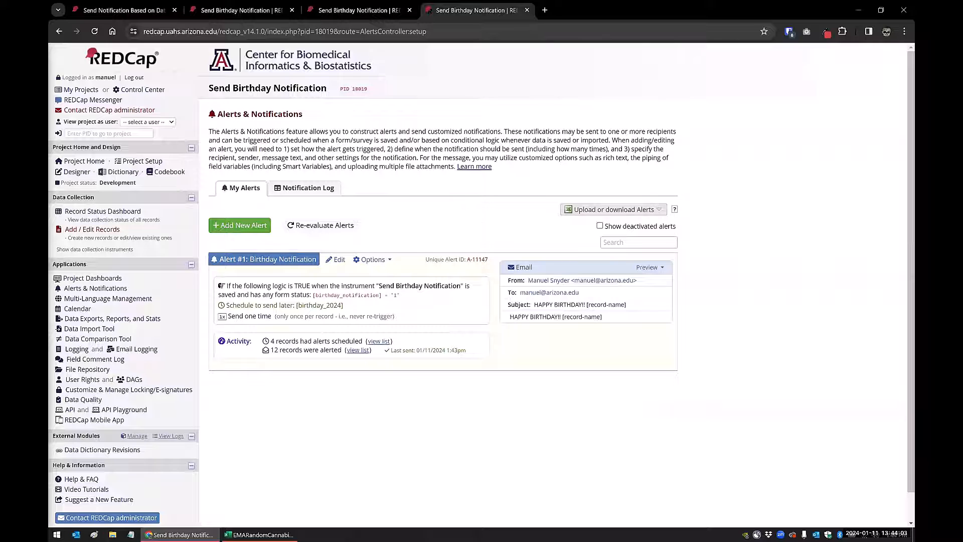
pyautogui.click(340, 13)
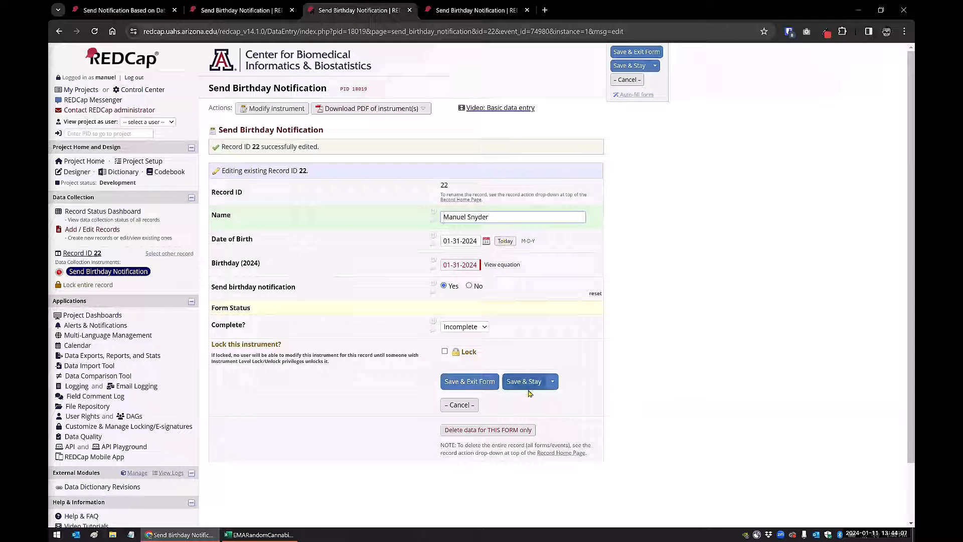
pyautogui.click(97, 234)
pyautogui.click(503, 323)
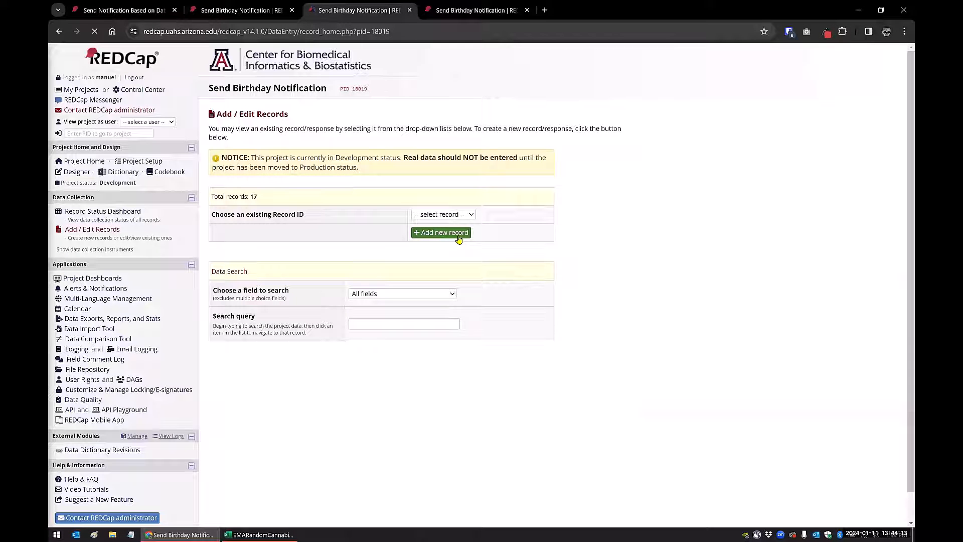
pyautogui.click(486, 206)
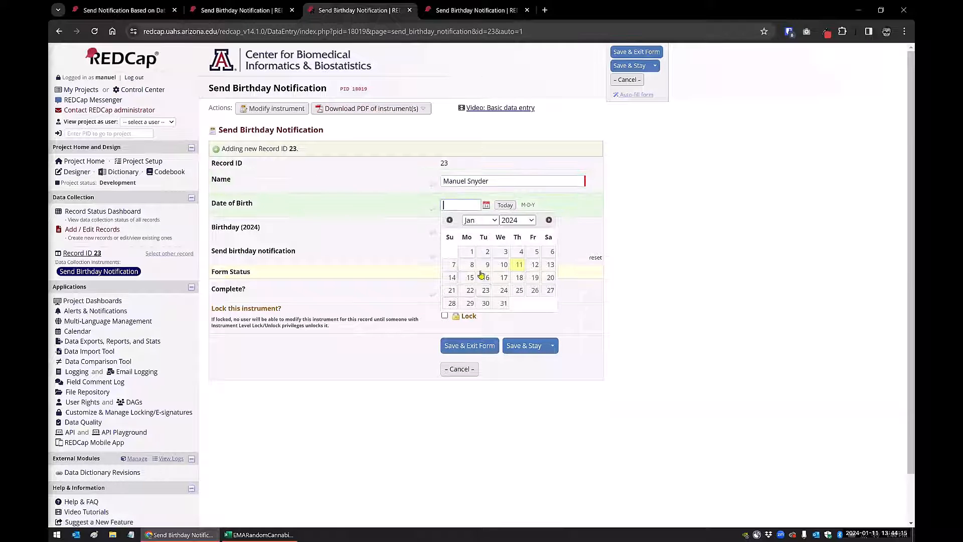
pyautogui.click(503, 303)
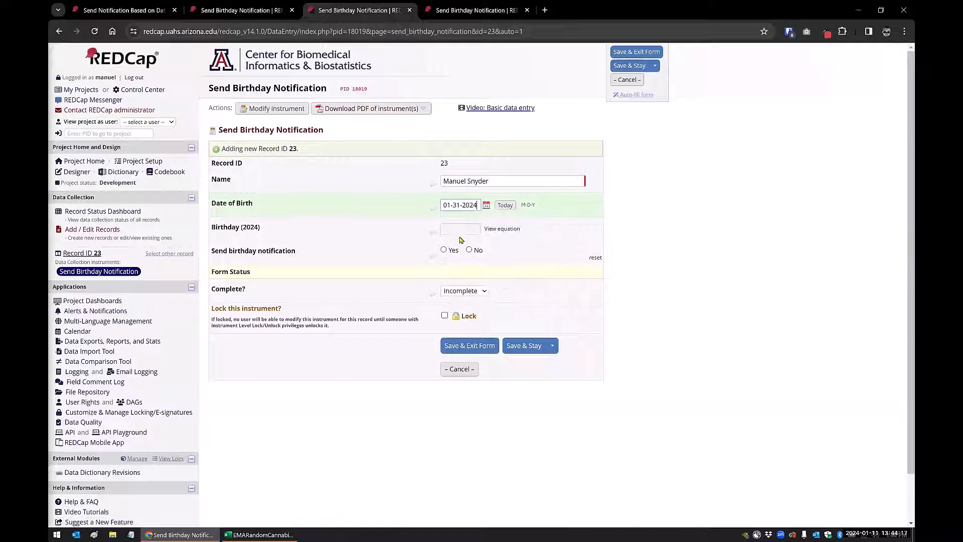
pyautogui.click(520, 257)
pyautogui.click(241, 10)
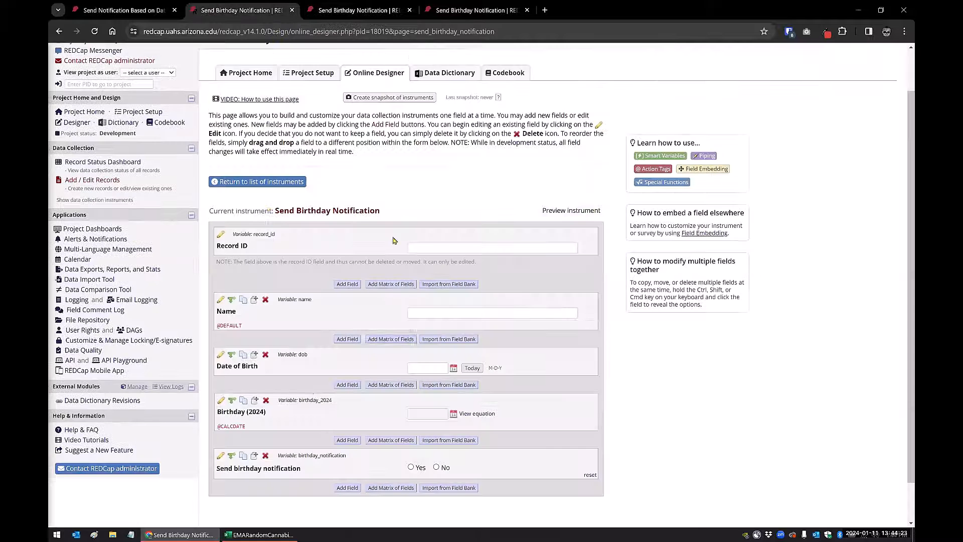
pyautogui.click(221, 400)
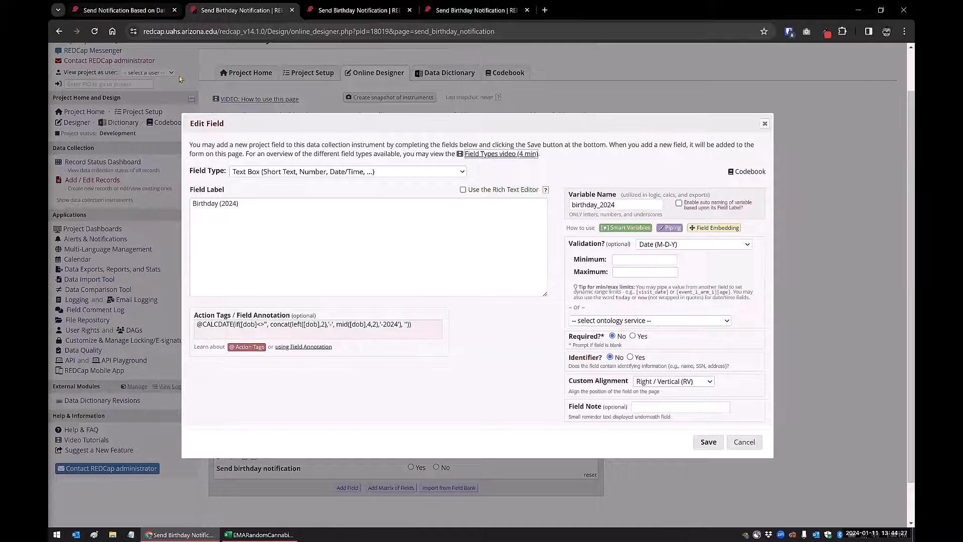
pyautogui.hotkey('ctrl', '1')
pyautogui.click(70, 173)
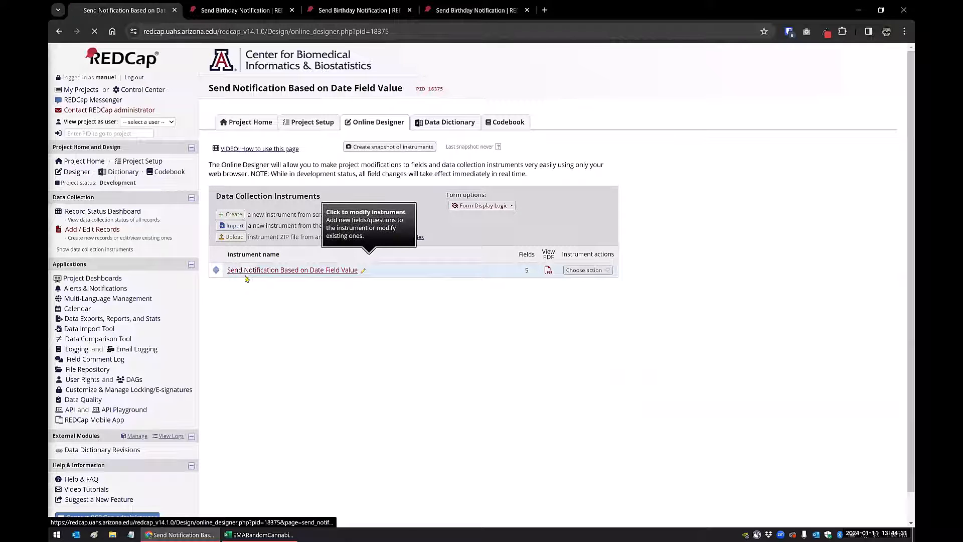
pyautogui.click(246, 277)
pyautogui.scroll(-2, 222, 304)
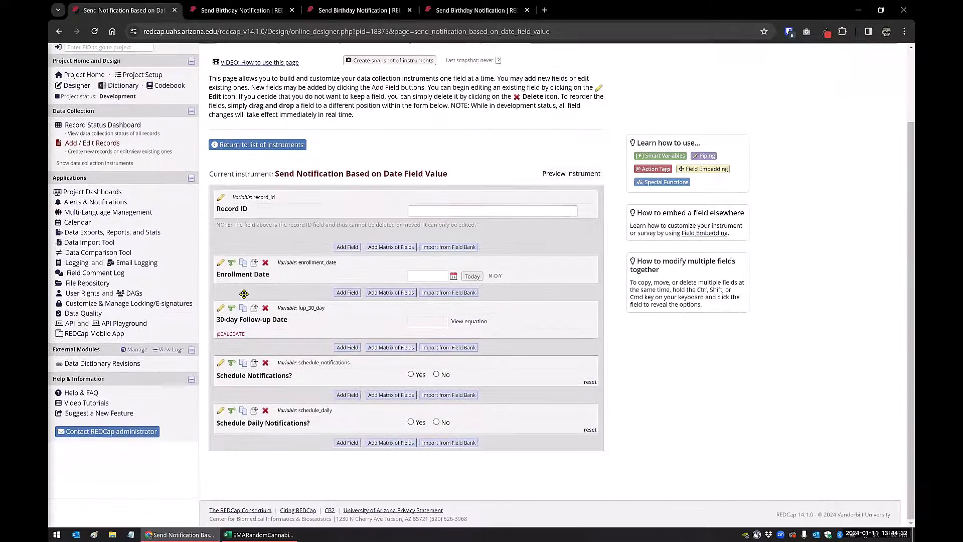
pyautogui.click(221, 308)
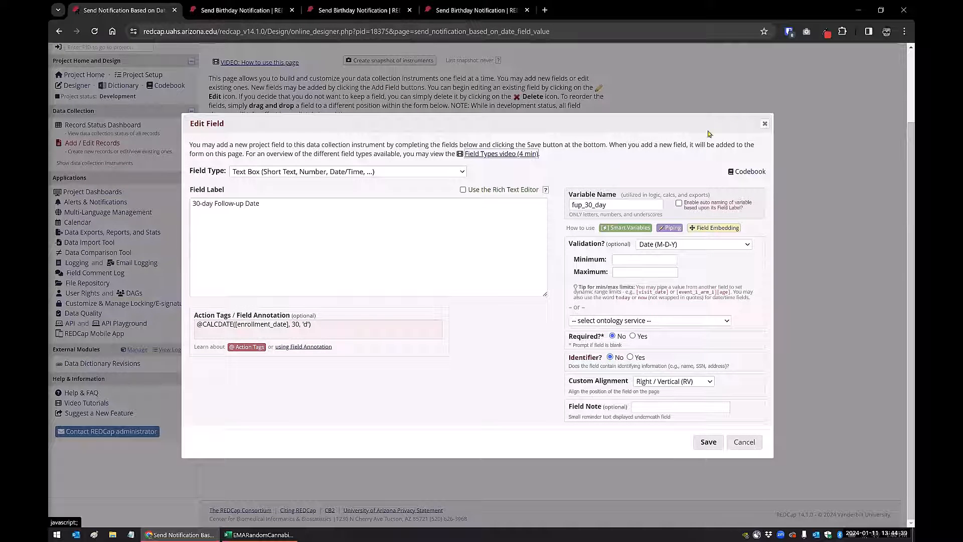
pyautogui.click(319, 325)
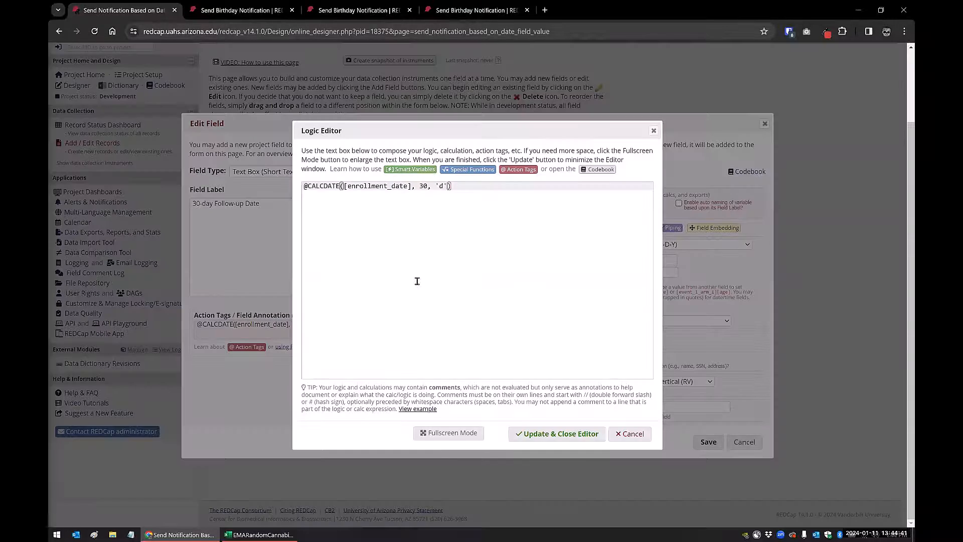
pyautogui.click(631, 433)
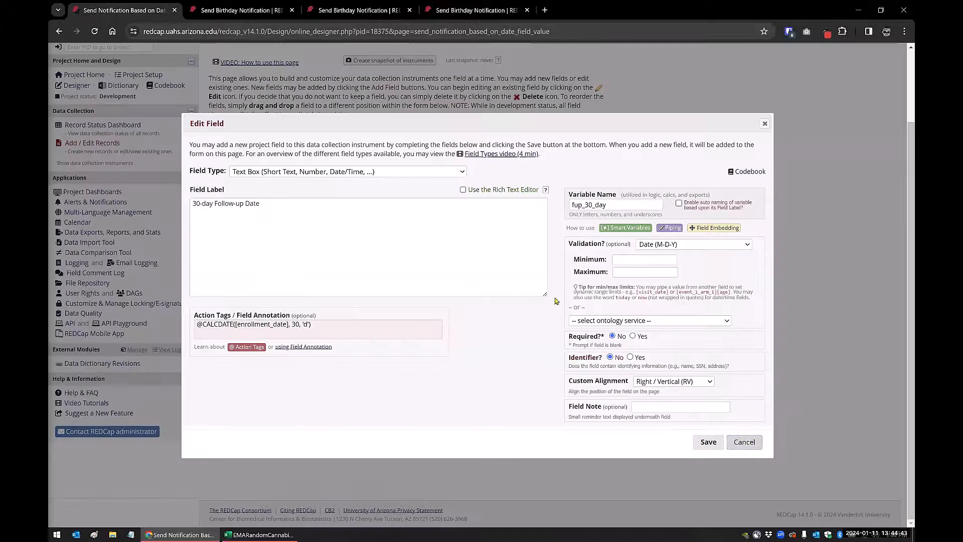
pyautogui.click(745, 442)
pyautogui.click(352, 11)
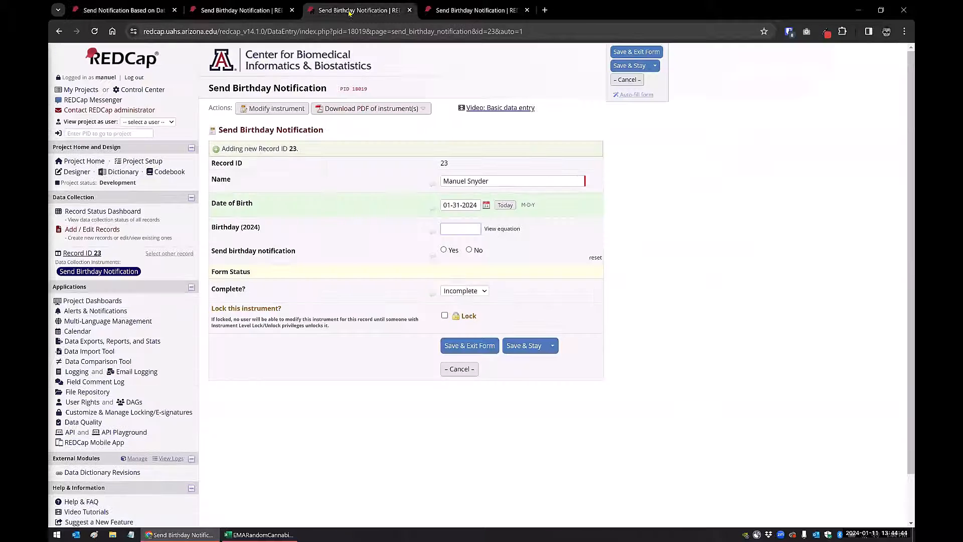
pyautogui.click(251, 11)
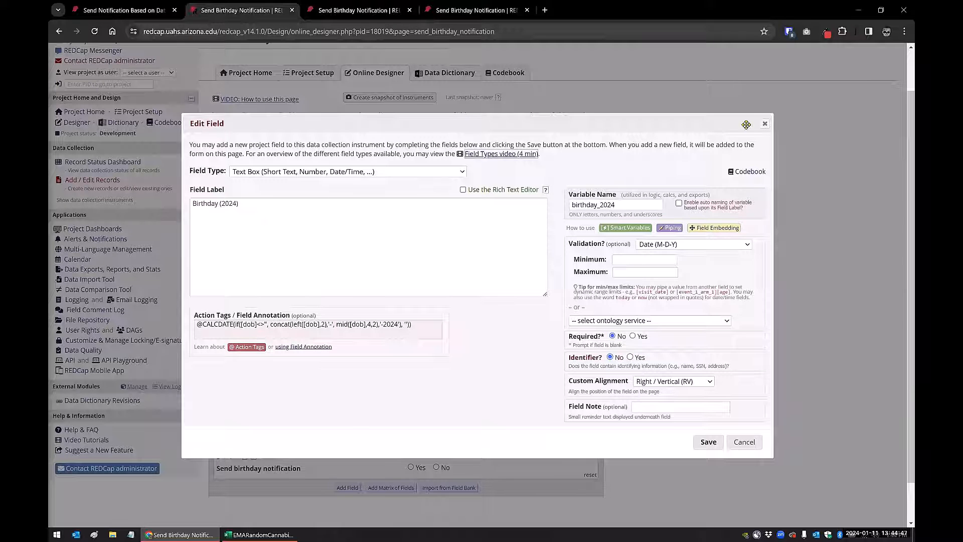
pyautogui.click(215, 328)
pyautogui.click(328, 186)
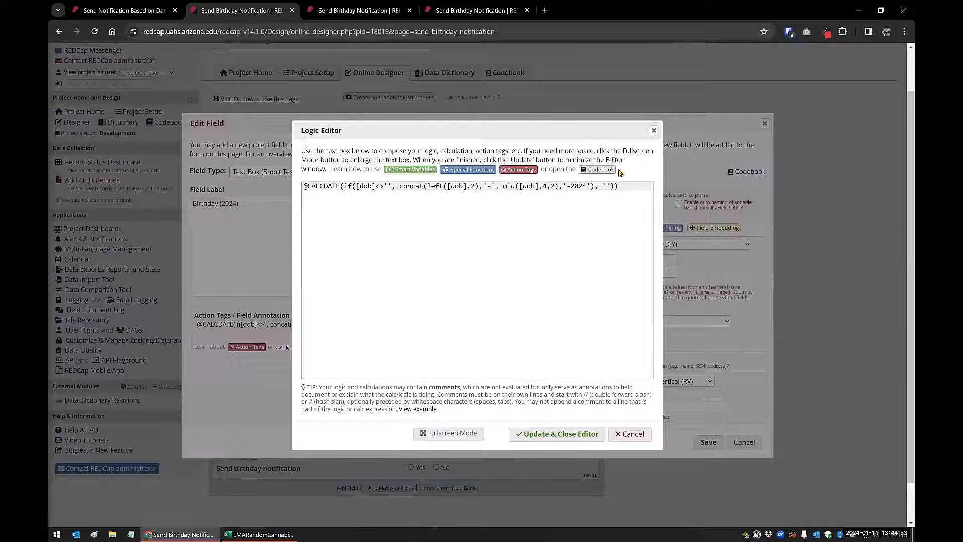
pyautogui.press('Home')
pyautogui.press('Return')
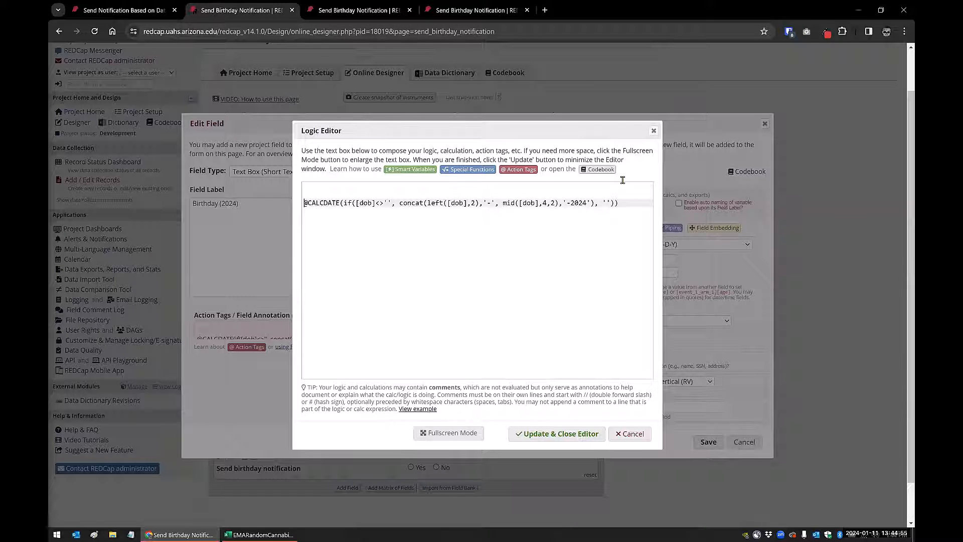
pyautogui.press('Up')
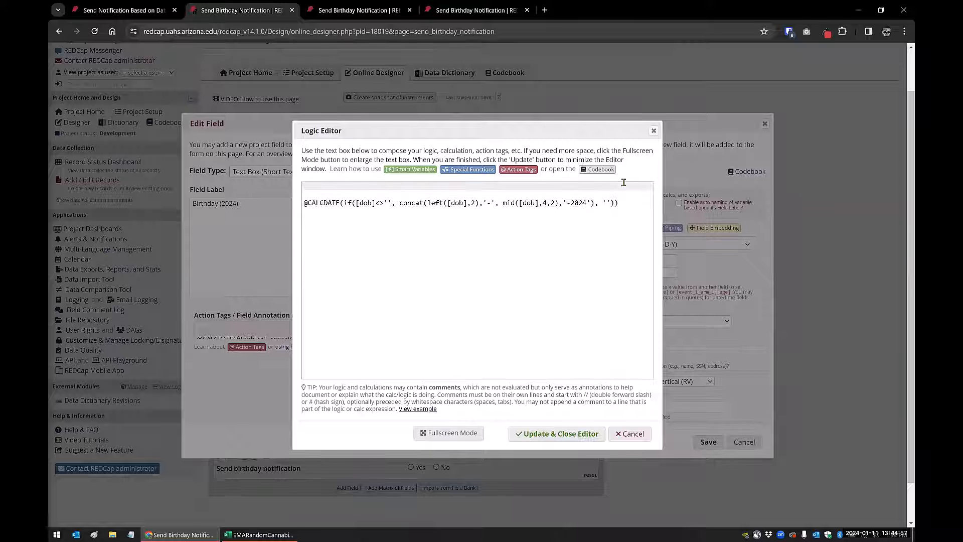
pyautogui.write("@CALCDATE([enrollment_date], 30, 'd')")
pyautogui.rightClick(545, 199)
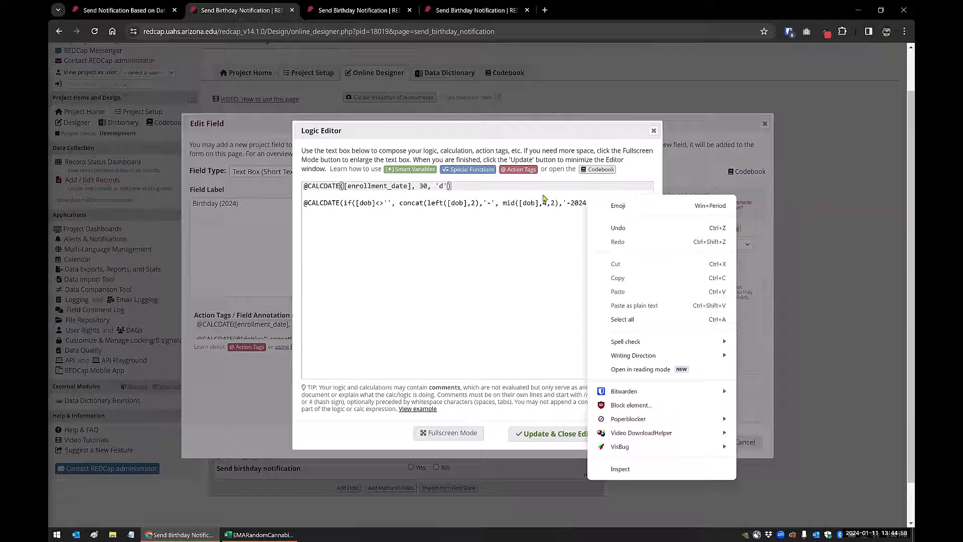
pyautogui.click(518, 229)
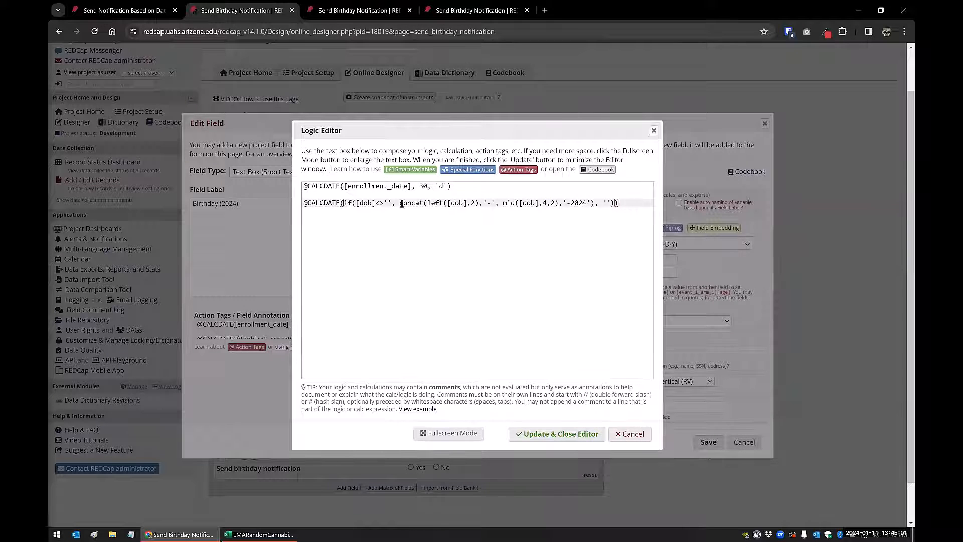
# Replace [enrollment_date] in the inserted formula with concat(left([dob],2),'-', mid([dob],4,2),'-2024') and set the day offset to 0
pyautogui.moveTo(401, 203); pyautogui.dragTo(593, 203)
pyautogui.hotkey('ctrl', 'c')
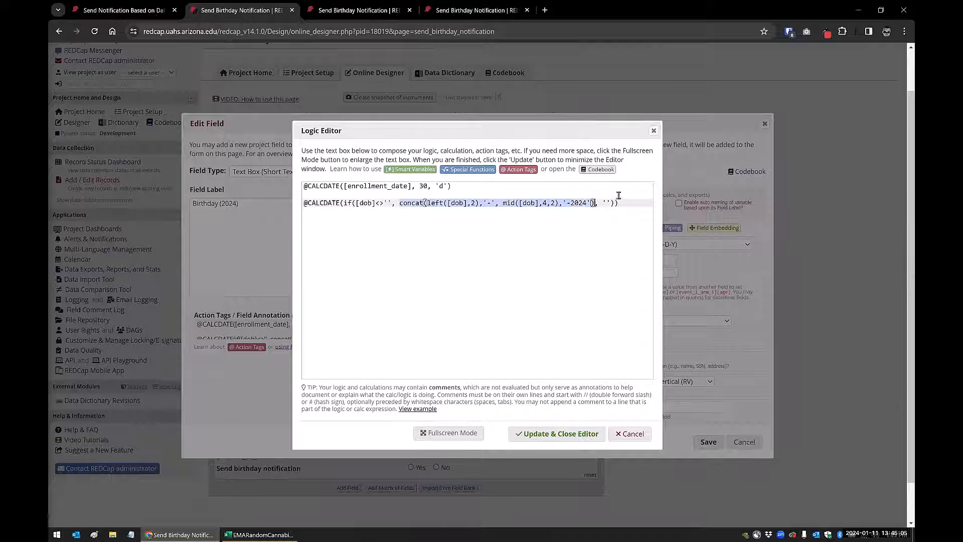
pyautogui.moveTo(347, 186); pyautogui.dragTo(410, 186)
pyautogui.hotkey('ctrl', 'v')
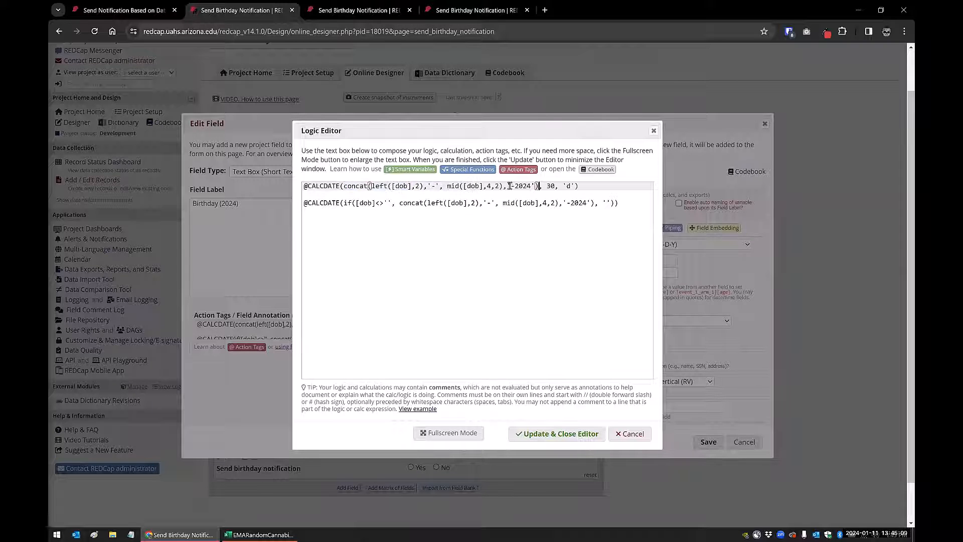
pyautogui.doubleClick(552, 186)
pyautogui.write('0')
pyautogui.click(631, 202)
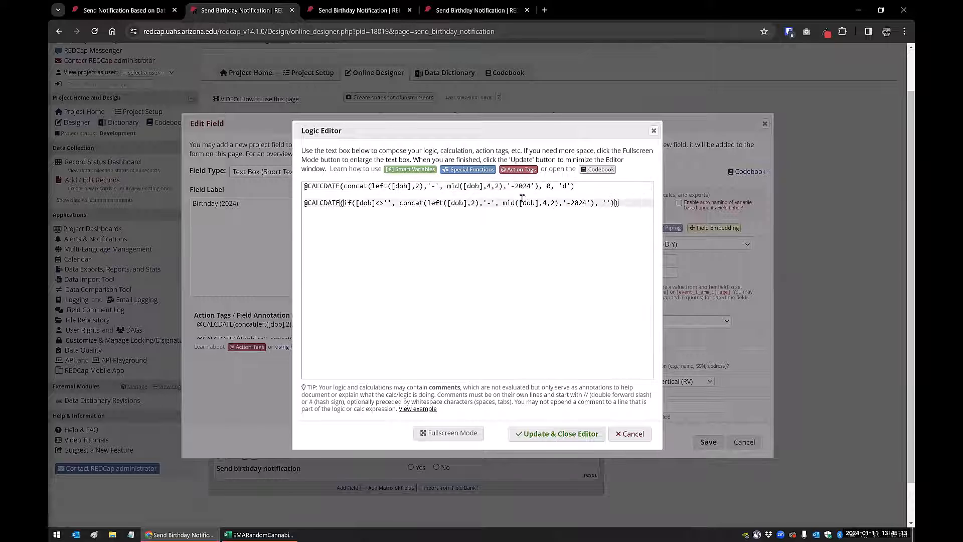
pyautogui.keyDown('shift'); pyautogui.click(279, 205); pyautogui.keyUp('shift')
pyautogui.press('BackSpace')
pyautogui.press('BackSpace')
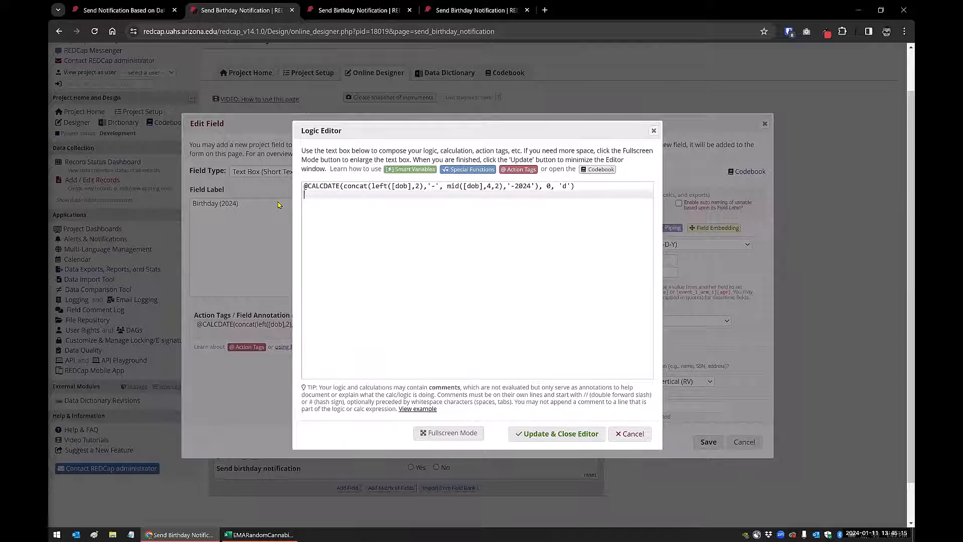
pyautogui.press('BackSpace')
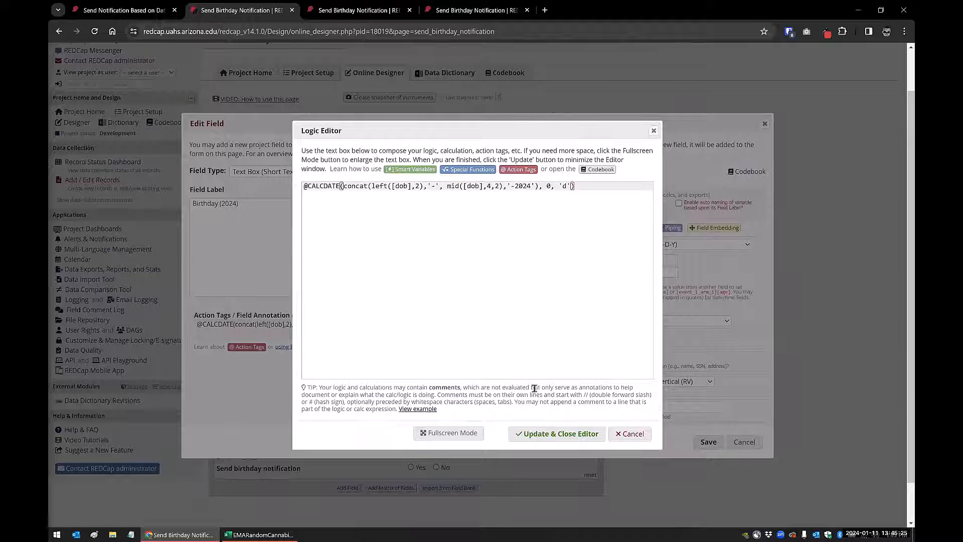
pyautogui.click(545, 434)
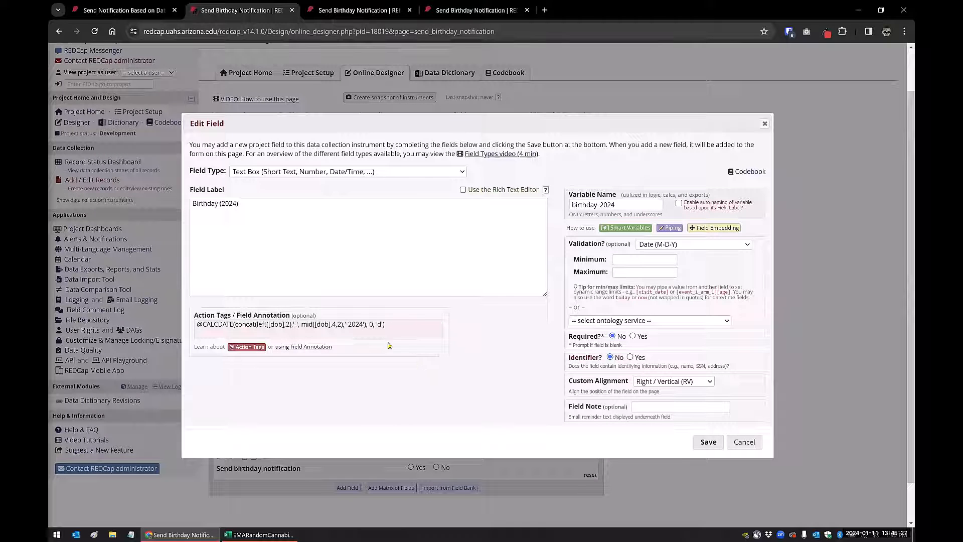
pyautogui.click(709, 443)
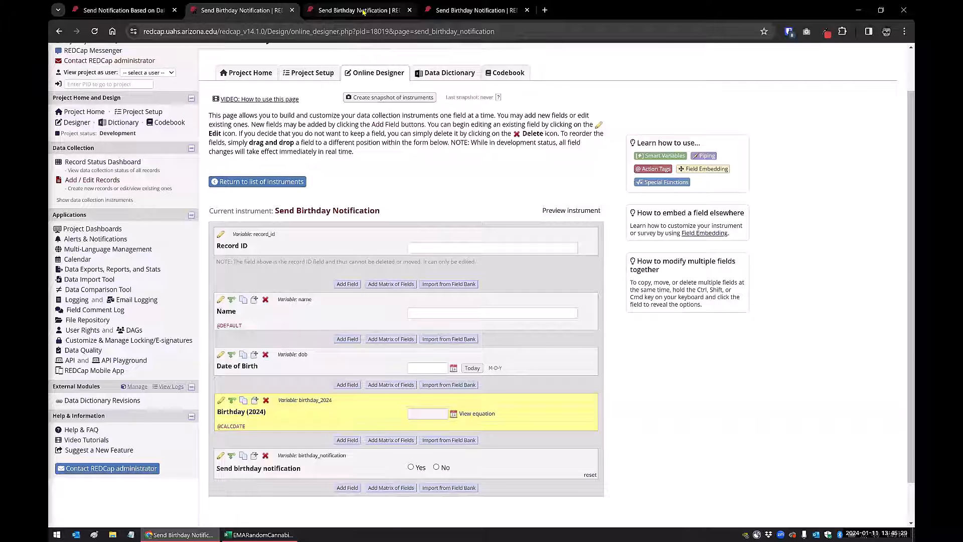
pyautogui.click(363, 12)
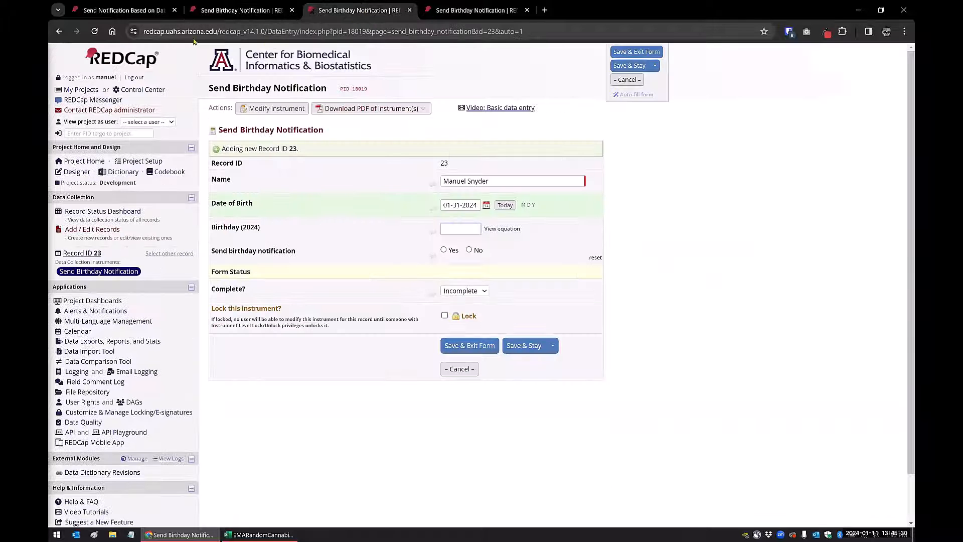
pyautogui.click(93, 31)
pyautogui.click(513, 97)
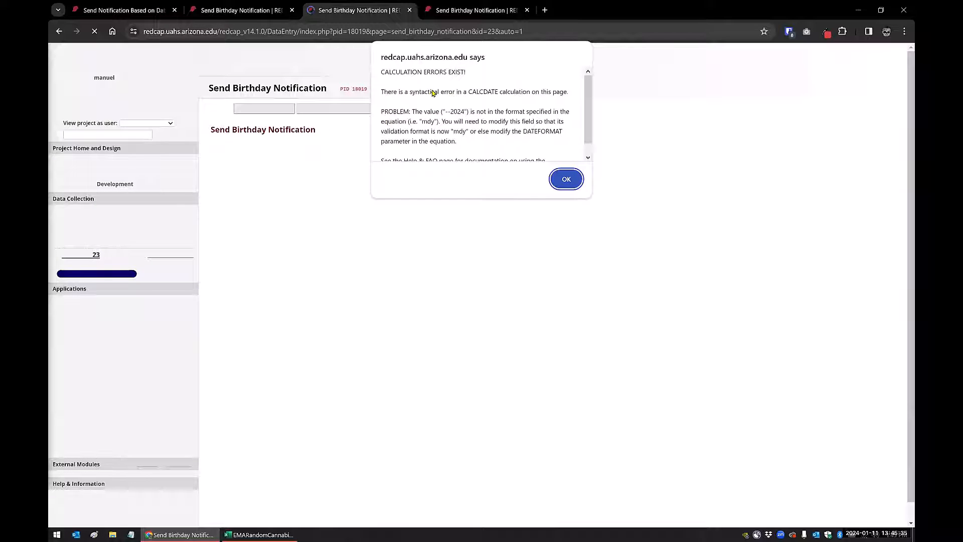
pyautogui.click(247, 7)
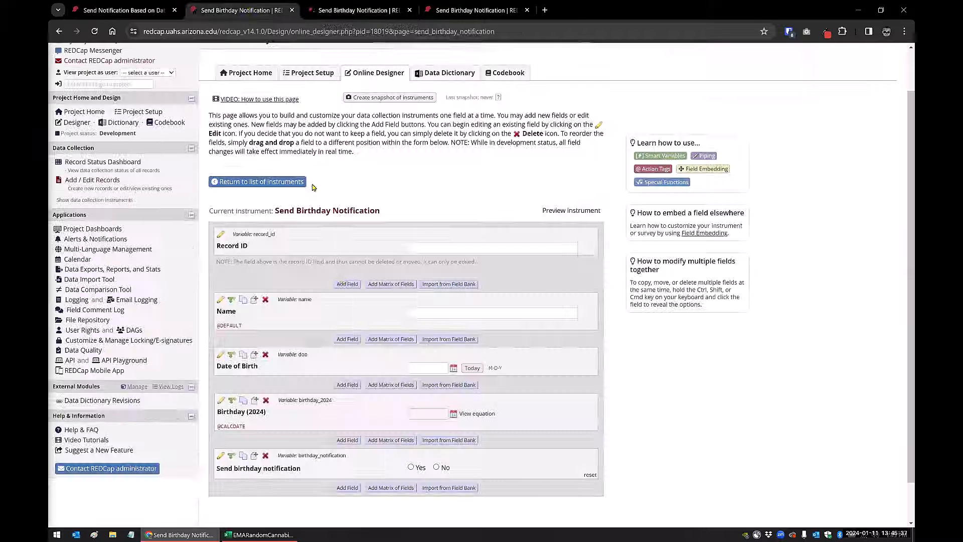
pyautogui.click(220, 401)
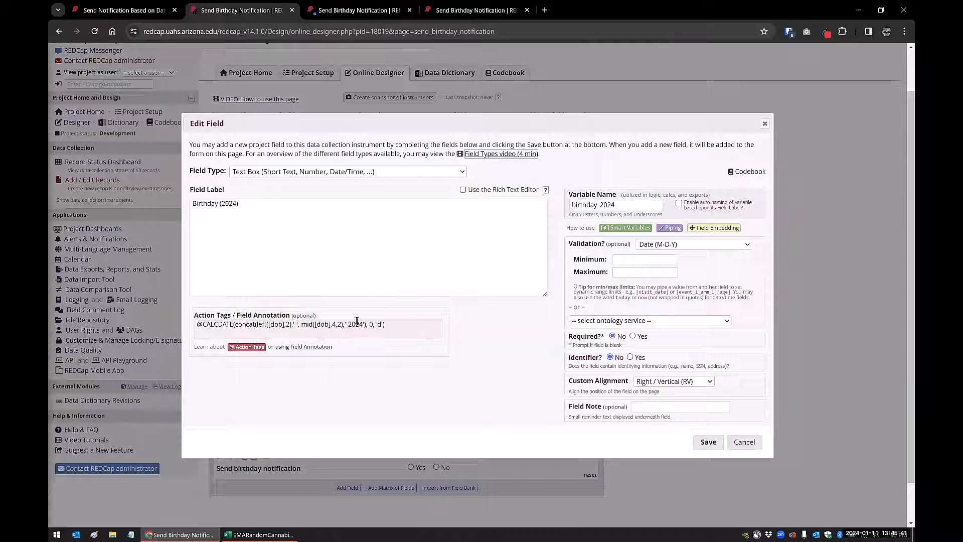
pyautogui.click(374, 14)
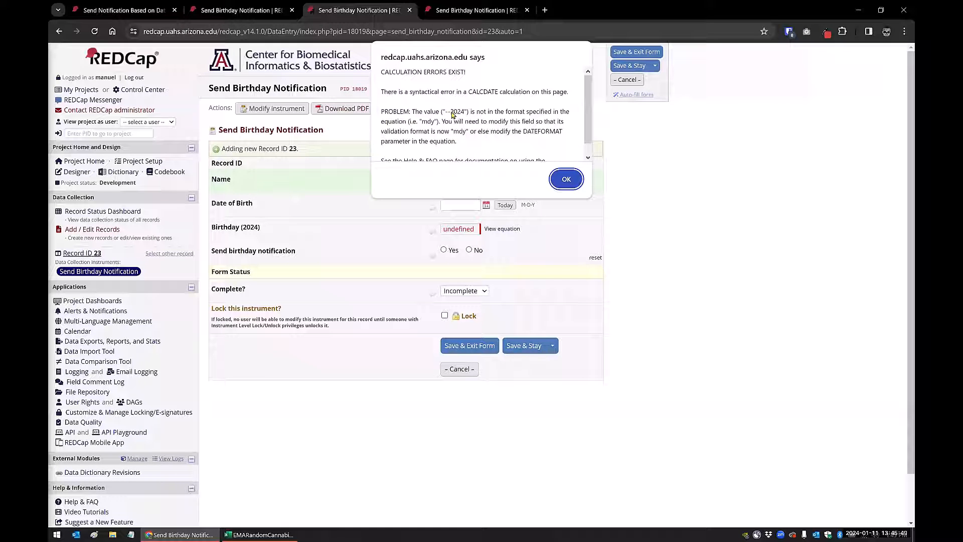
pyautogui.click(241, 10)
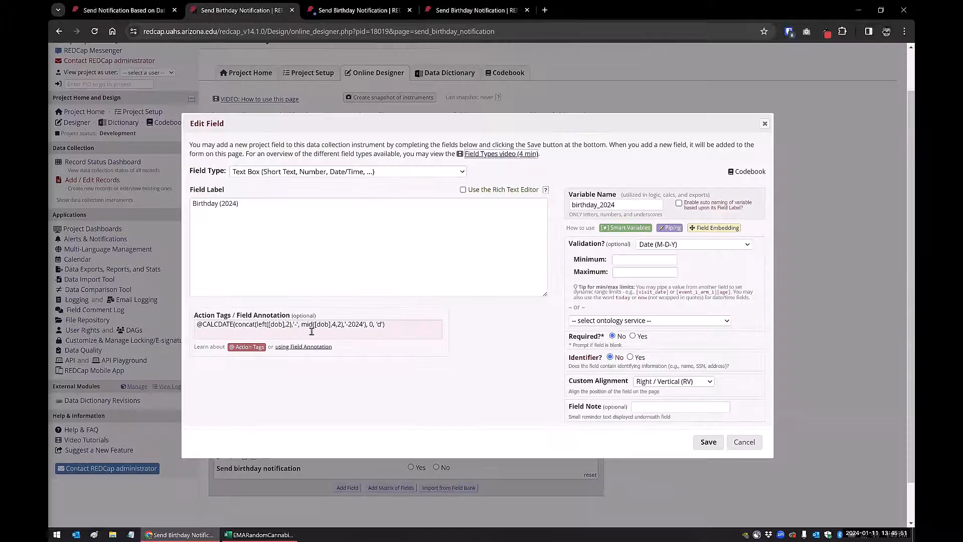
pyautogui.click(312, 332)
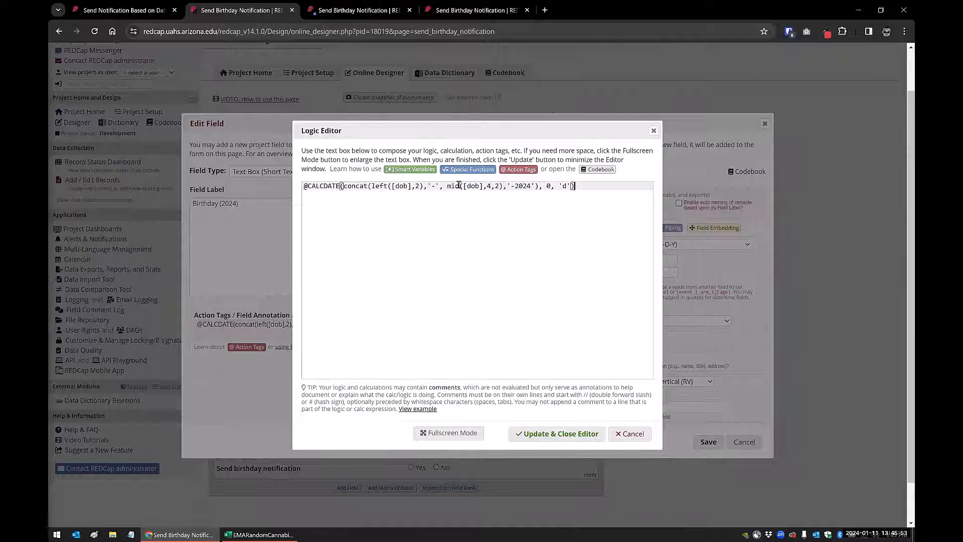
pyautogui.click(538, 186)
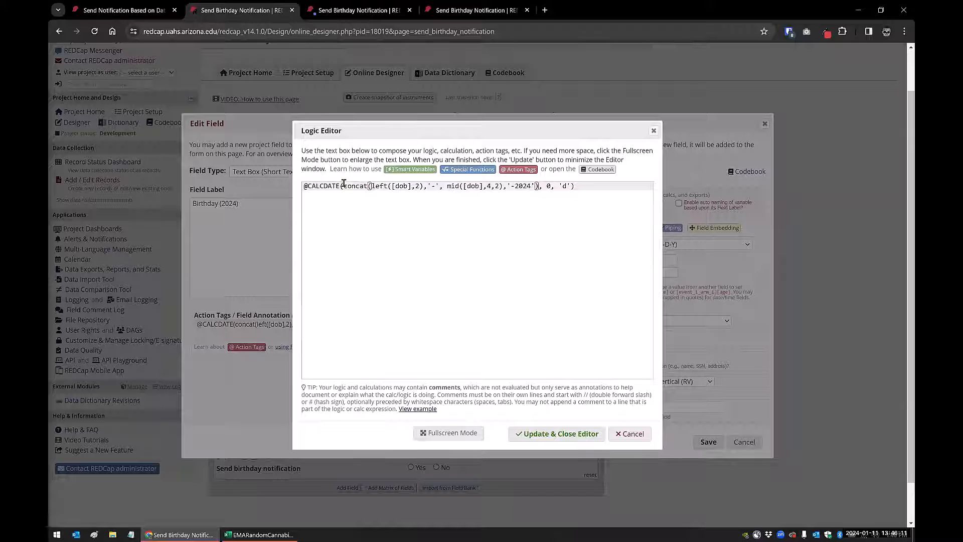
pyautogui.moveTo(343, 187); pyautogui.dragTo(538, 186)
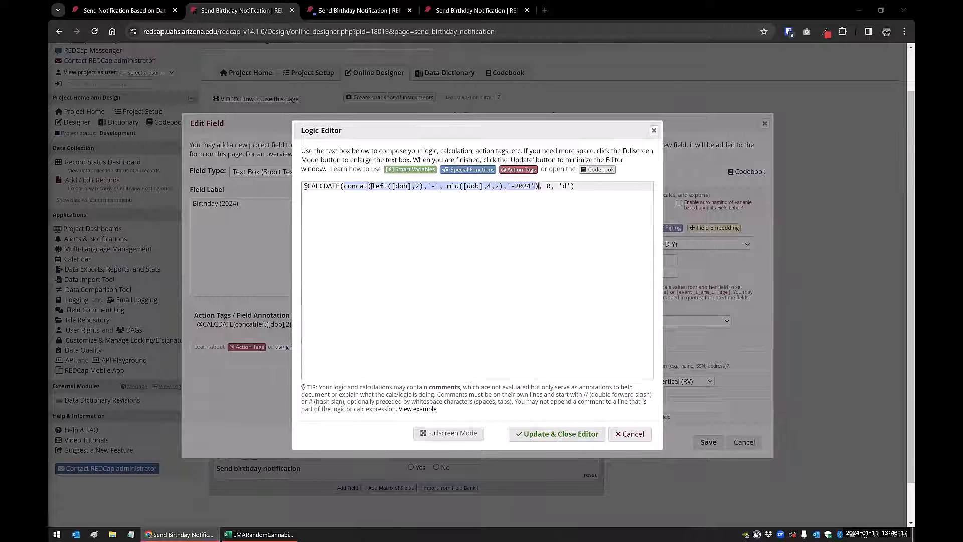
pyautogui.click(351, 229)
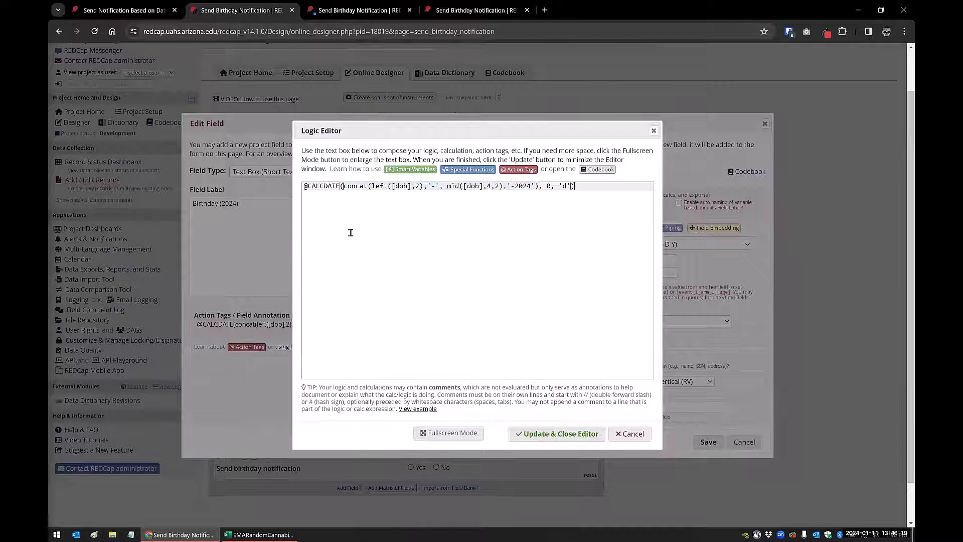
pyautogui.hotkey('ctrl', 'a')
pyautogui.write("@CALCTEXT(if([dob]<>'', concat(left([dob],2),'-', mid([dob],4,2),'-2024'), ''))")
pyautogui.click(546, 441)
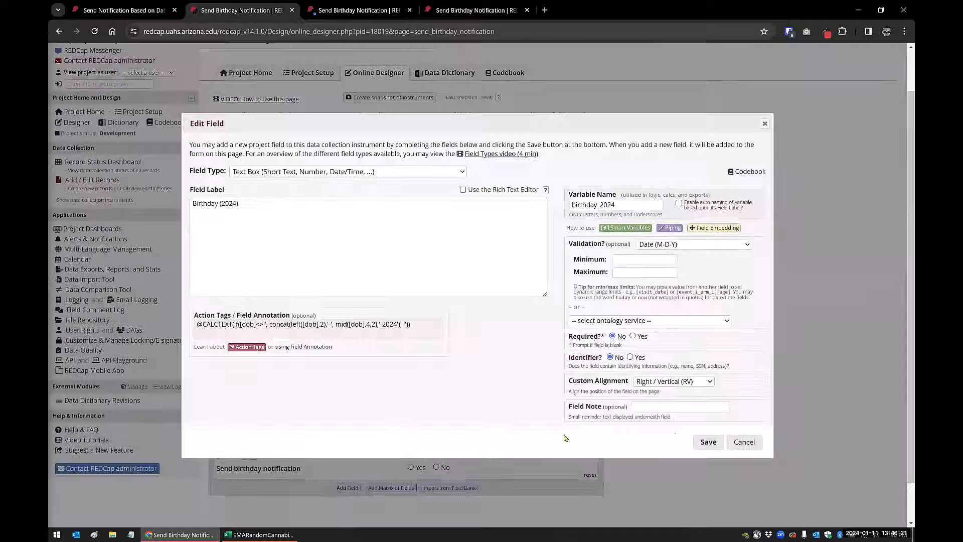
pyautogui.click(709, 440)
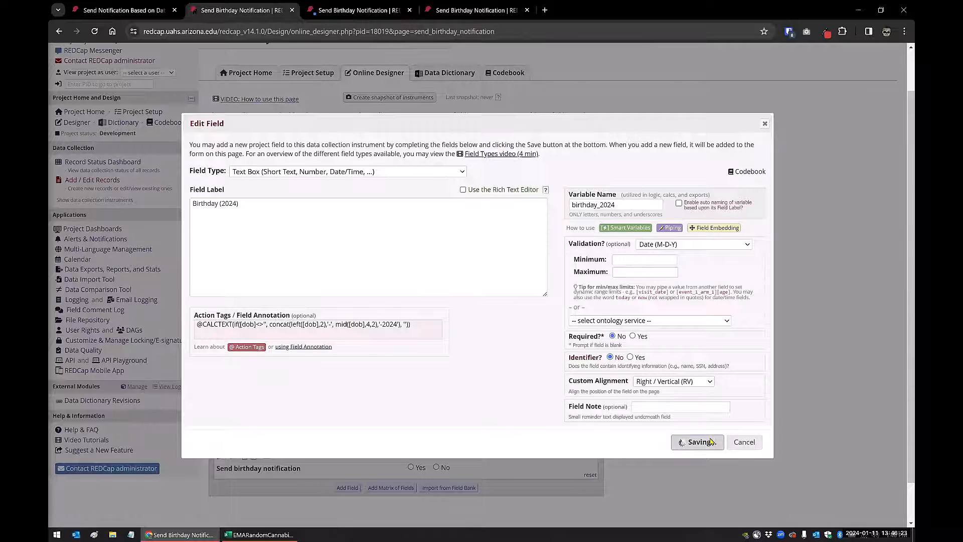
# Begin a text field "Birth Date as Date" below Birthday (2024), with variable name birth_date_2 and Date (M-D-Y) validation
pyautogui.scroll(-1, 301, 401)
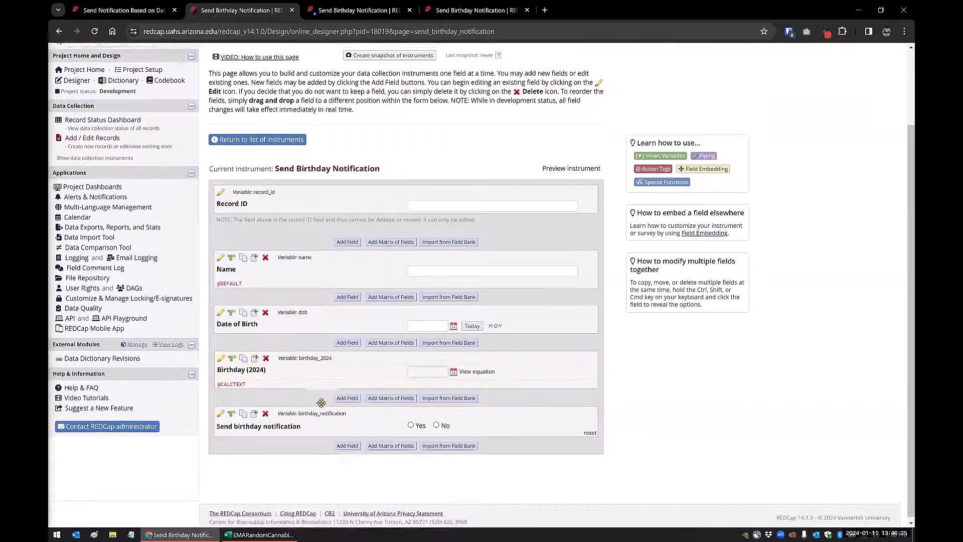
pyautogui.click(347, 395)
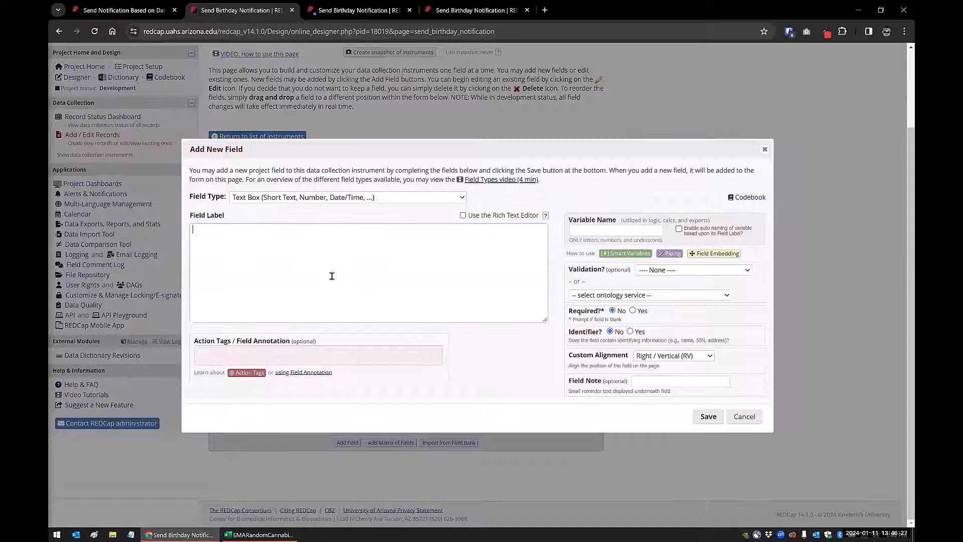
pyautogui.write('Birth Date as Date')
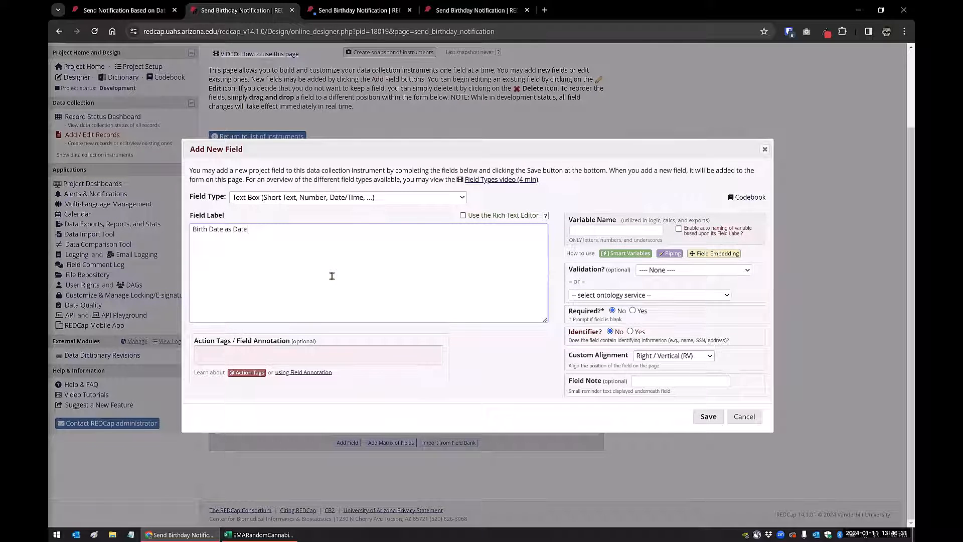
pyautogui.click(590, 228)
pyautogui.write('b')
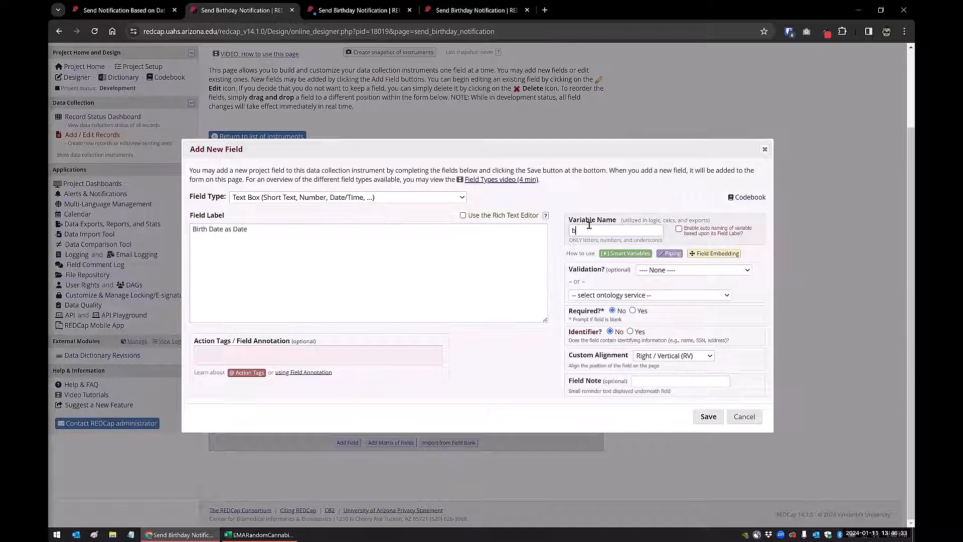
pyautogui.write('irth date')
pyautogui.write(' 2')
pyautogui.click(721, 273)
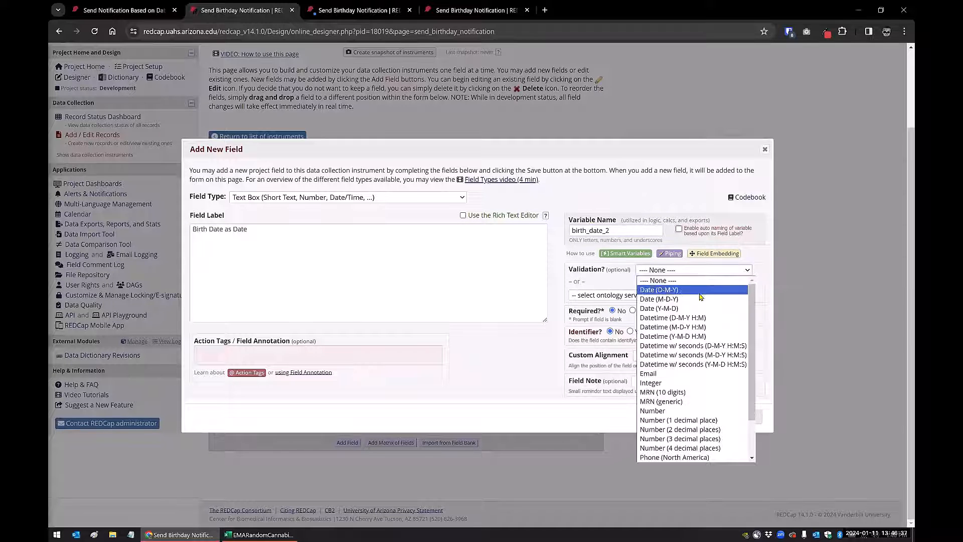
pyautogui.click(698, 300)
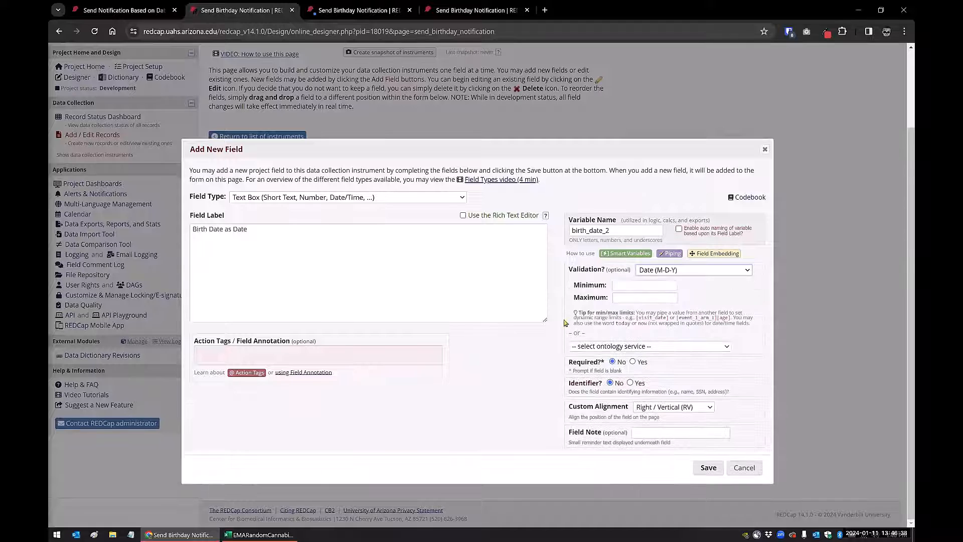
# Open the new field's action tags, and copy the 30-day Follow-up Date formula from the Send Notification Based on Date Field Value project
pyautogui.click(327, 352)
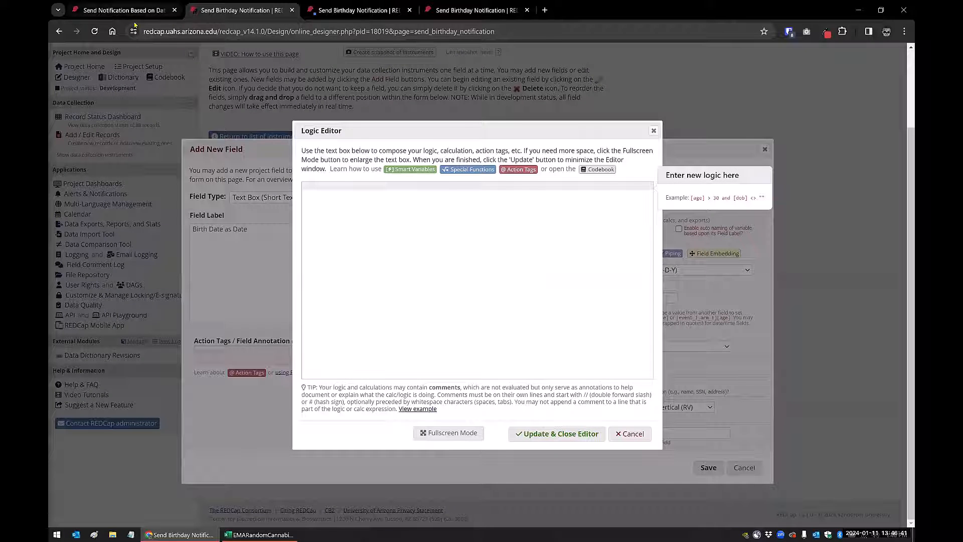
pyautogui.click(135, 5)
pyautogui.click(221, 310)
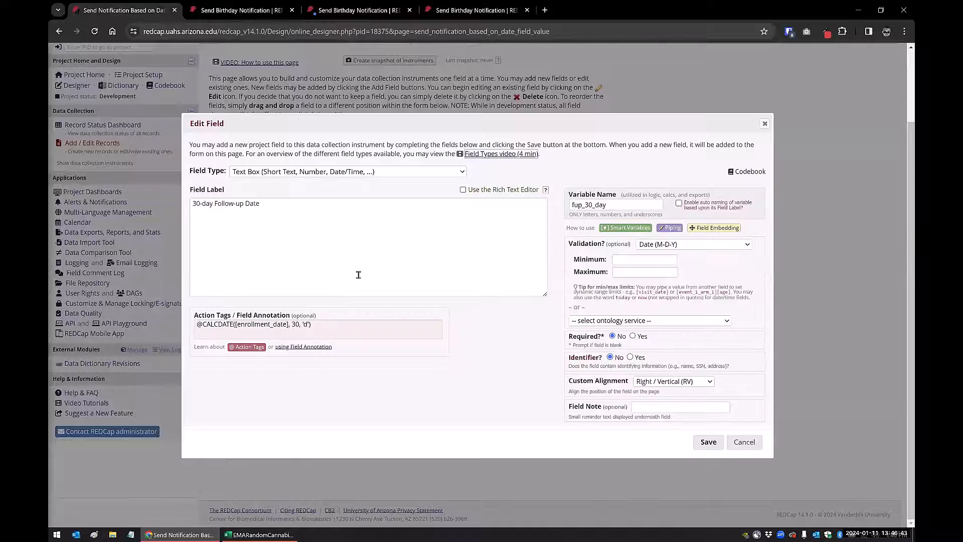
pyautogui.click(314, 325)
pyautogui.click(415, 279)
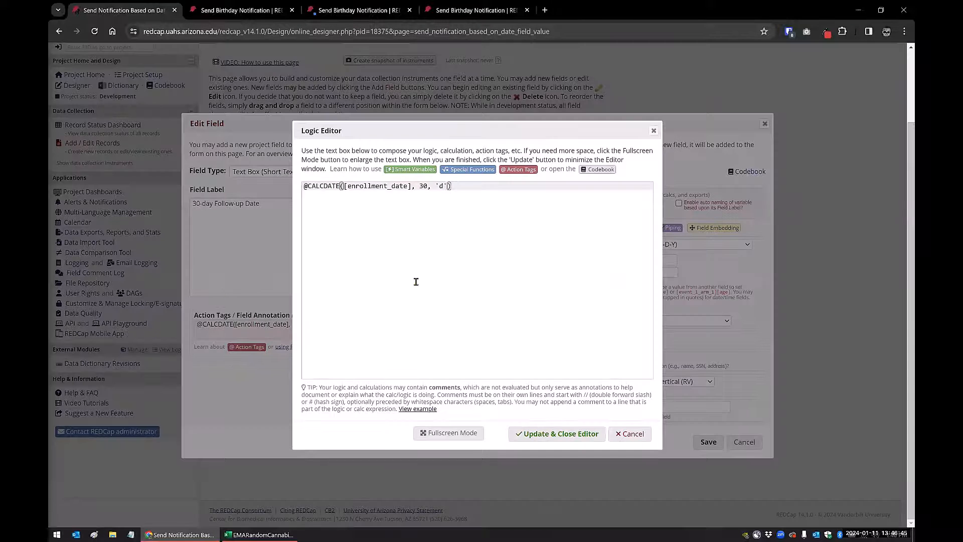
pyautogui.hotkey('ctrl', 'a')
pyautogui.hotkey('ctrl', 'c')
pyautogui.click(633, 434)
pyautogui.click(745, 442)
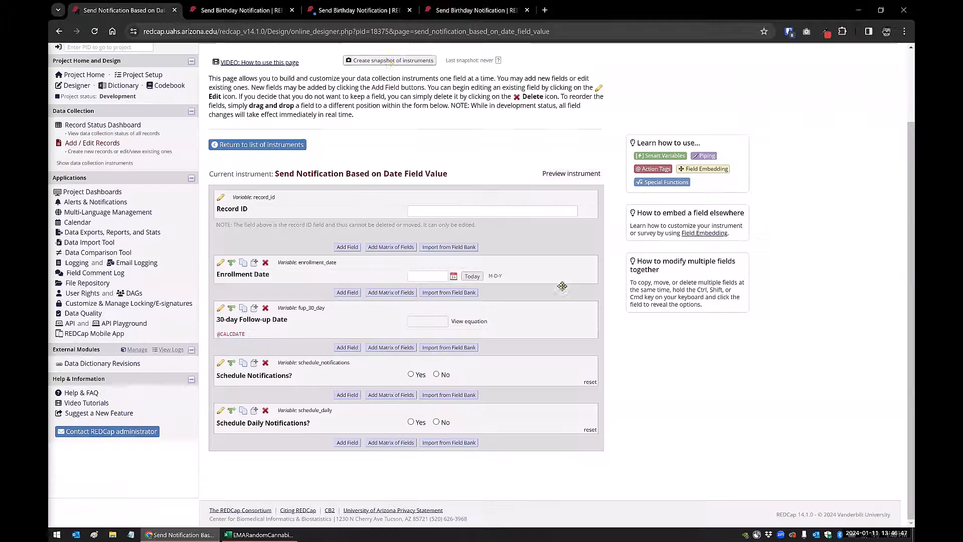
pyautogui.click(360, 10)
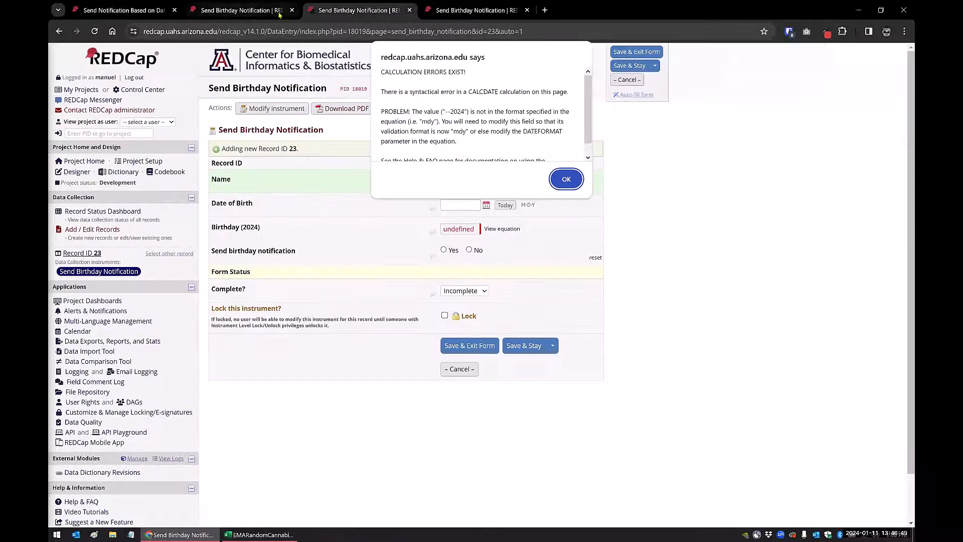
pyautogui.click(241, 10)
pyautogui.hotkey('ctrl', 'v')
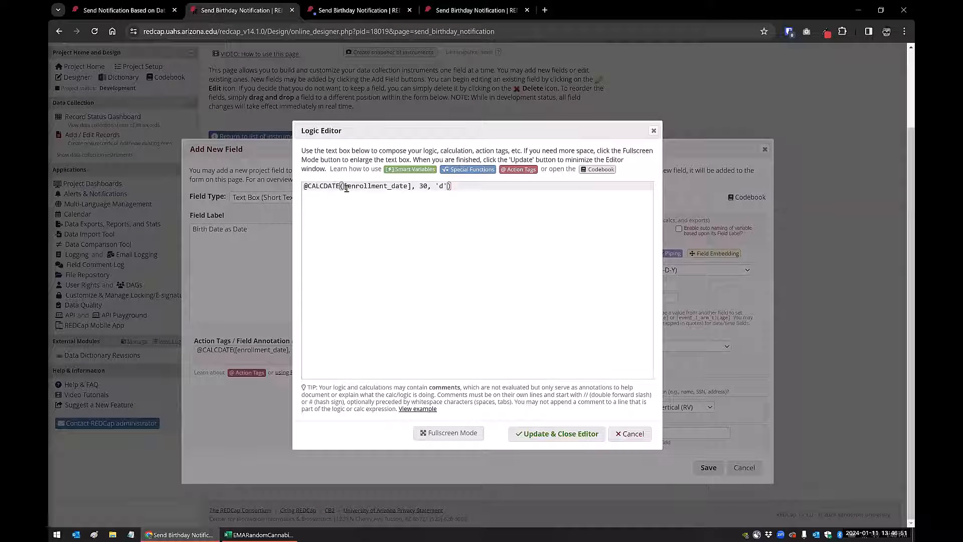
pyautogui.moveTo(346, 186); pyautogui.dragTo(407, 186)
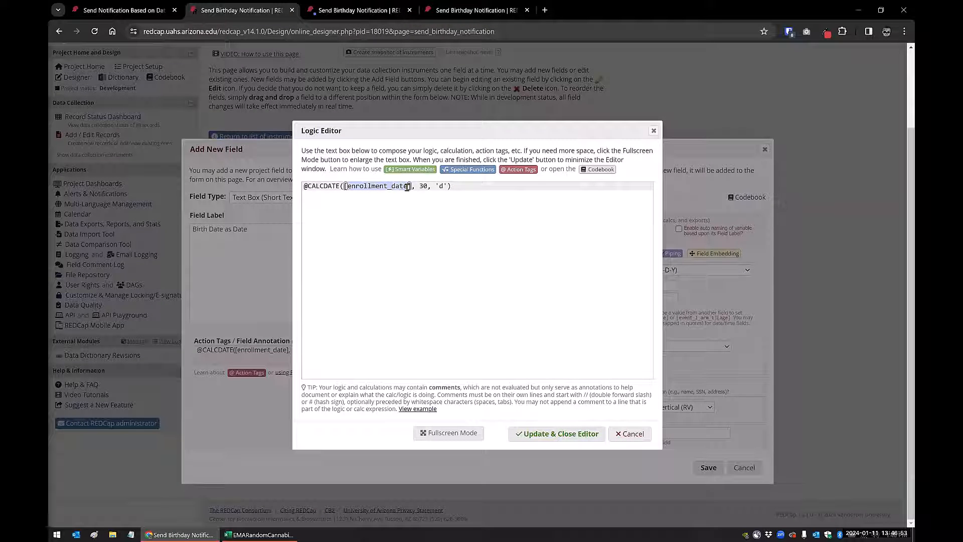
pyautogui.write('birth')
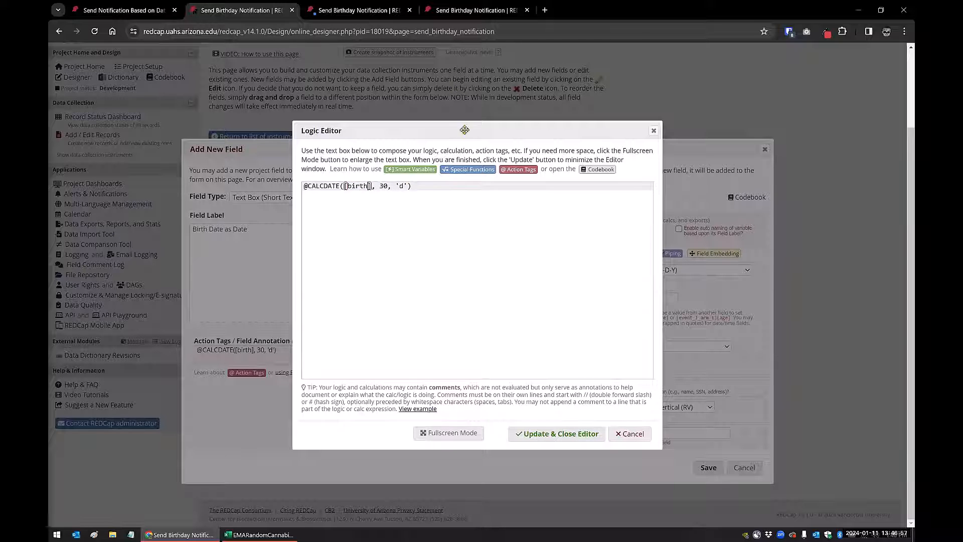
pyautogui.click(765, 150)
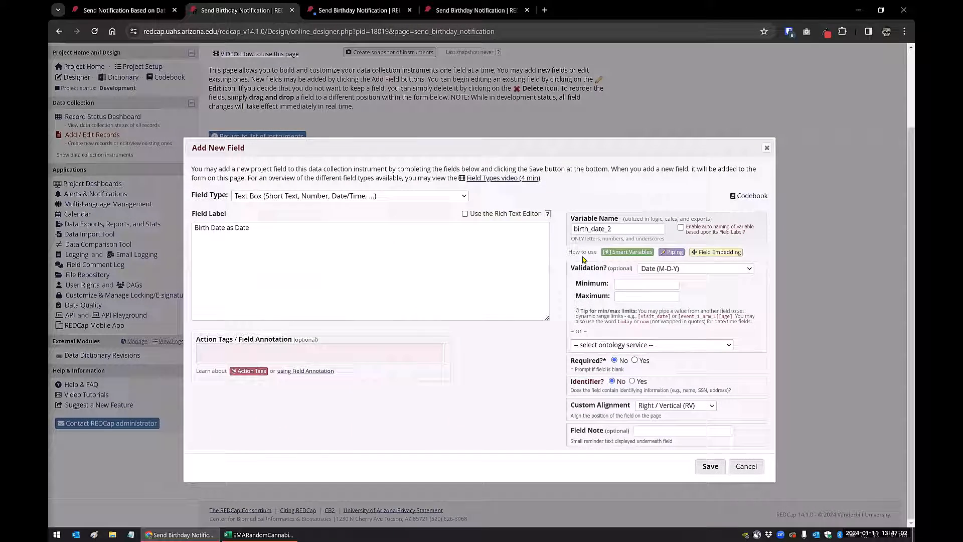
pyautogui.click(302, 357)
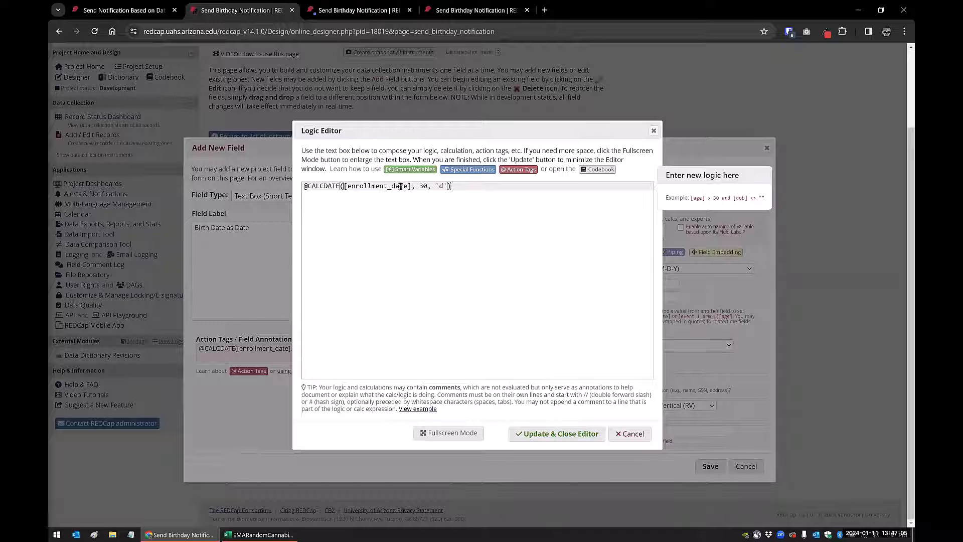
pyautogui.moveTo(410, 187); pyautogui.dragTo(345, 186)
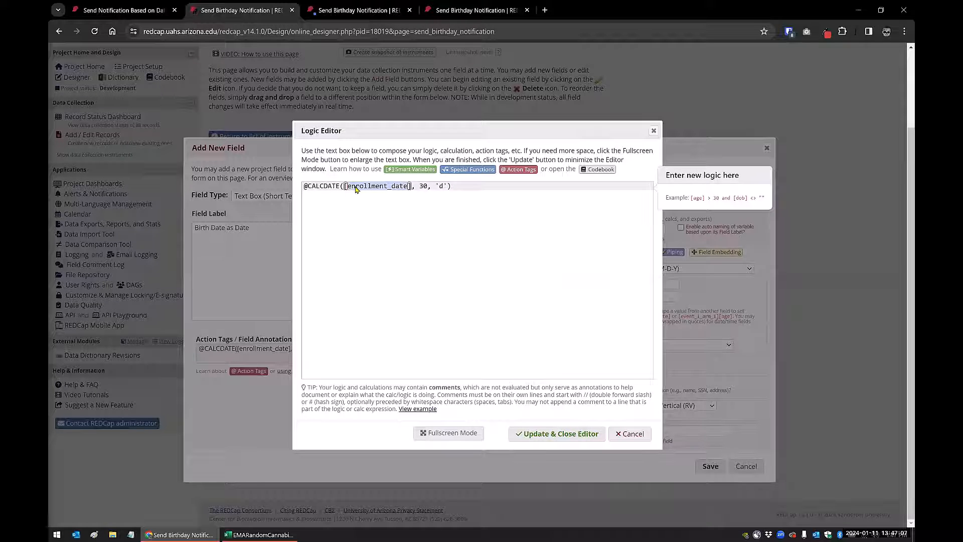
pyautogui.write('br')
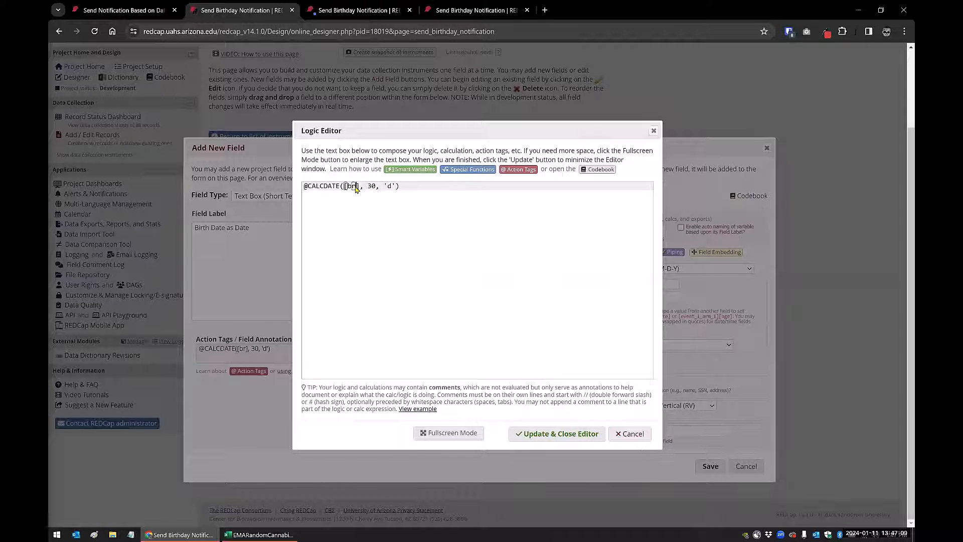
pyautogui.write('rth_date_')
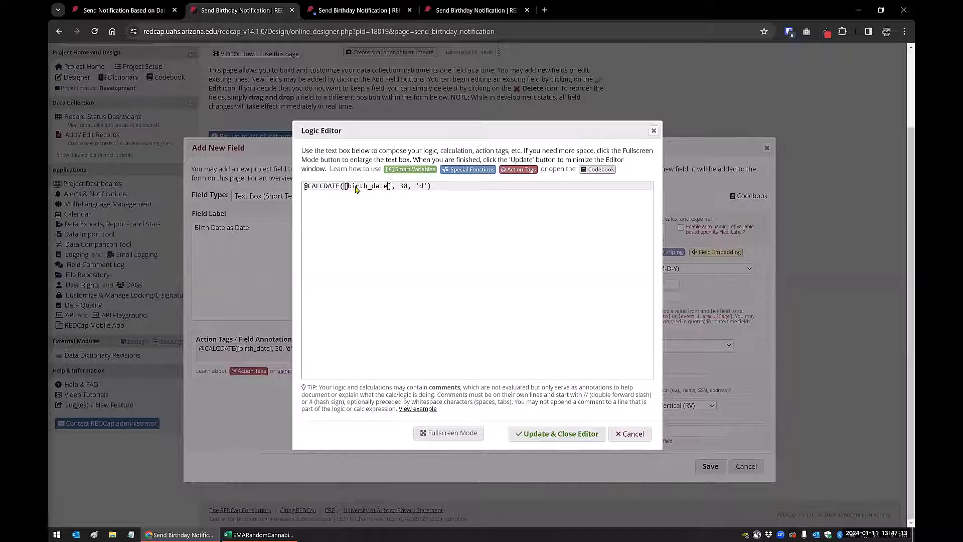
pyautogui.write('2023')
pyautogui.press('BackSpace')
pyautogui.write('4')
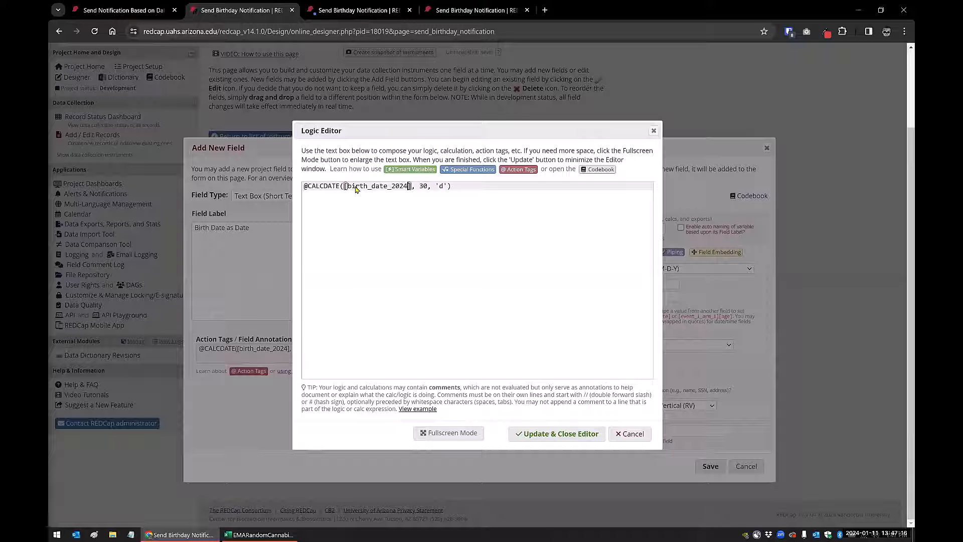
pyautogui.click(630, 435)
pyautogui.click(746, 467)
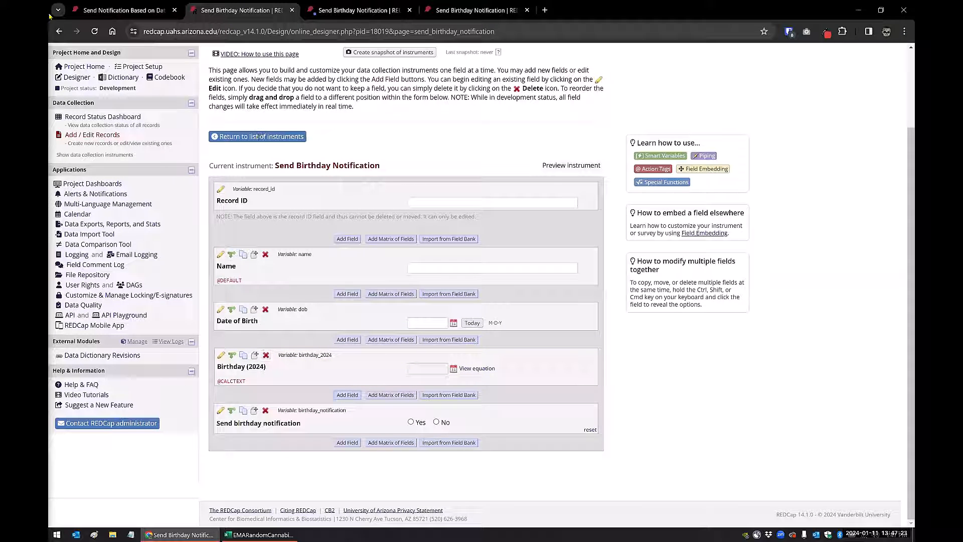
# Open a blank new field below Birthday (2024), and switch to the birthday project's Alerts & Notifications page
pyautogui.click(346, 394)
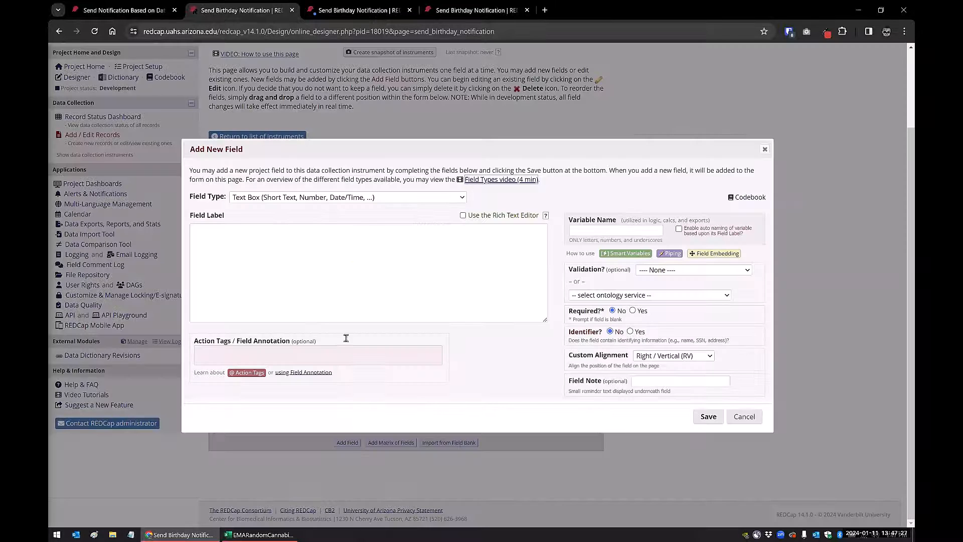
pyautogui.click(593, 229)
pyautogui.click(359, 10)
pyautogui.click(504, 9)
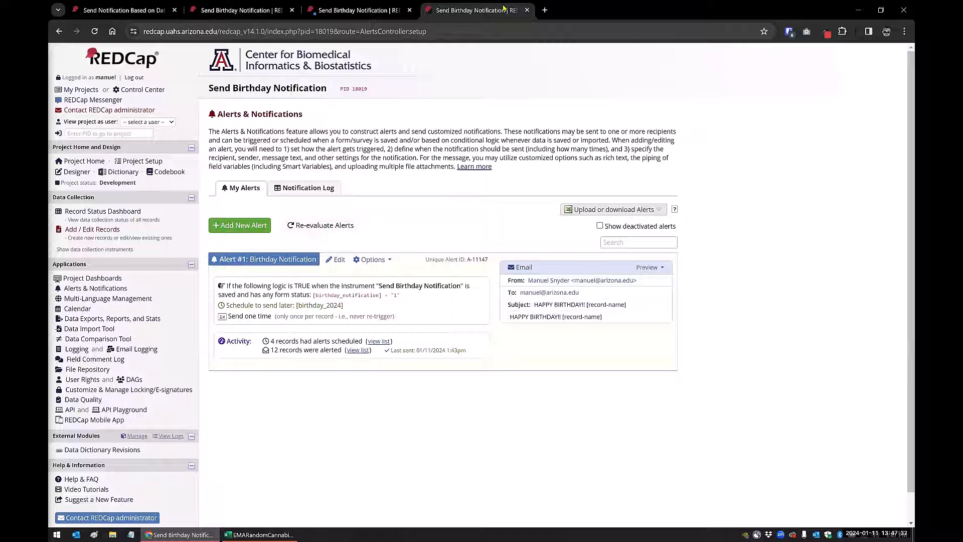
# Check the birthday project's new-record data entry form, dismiss its calculation error, and return to the Online Designer
pyautogui.click(259, 12)
pyautogui.click(359, 10)
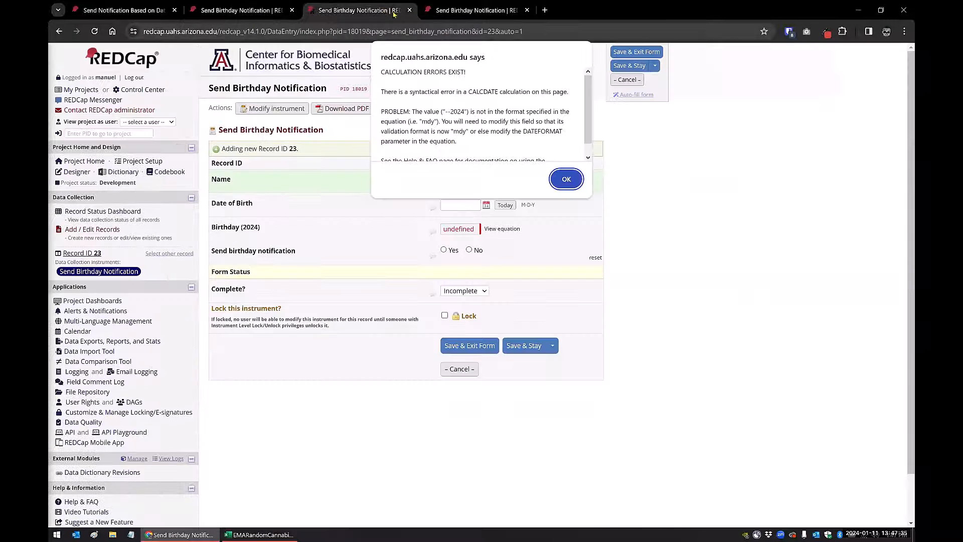
pyautogui.click(558, 178)
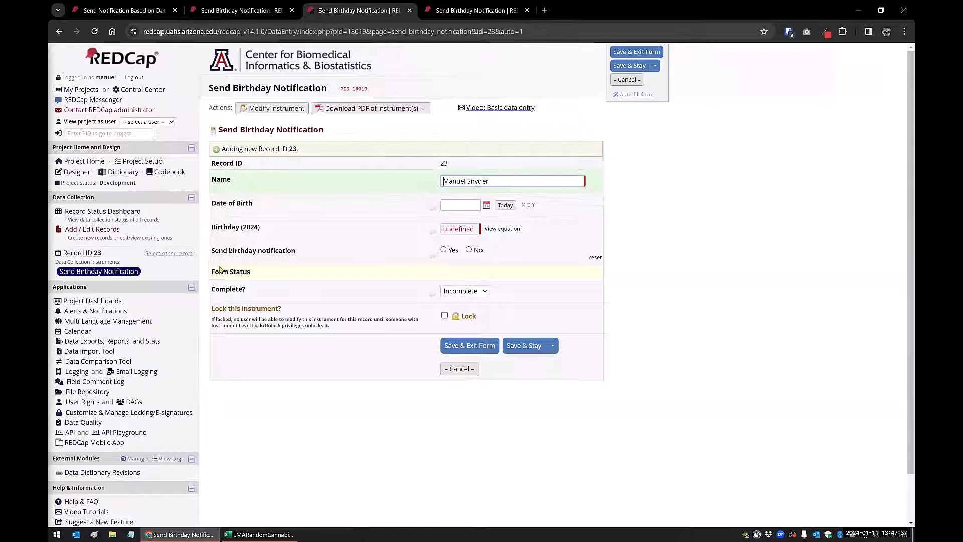
pyautogui.click(251, 6)
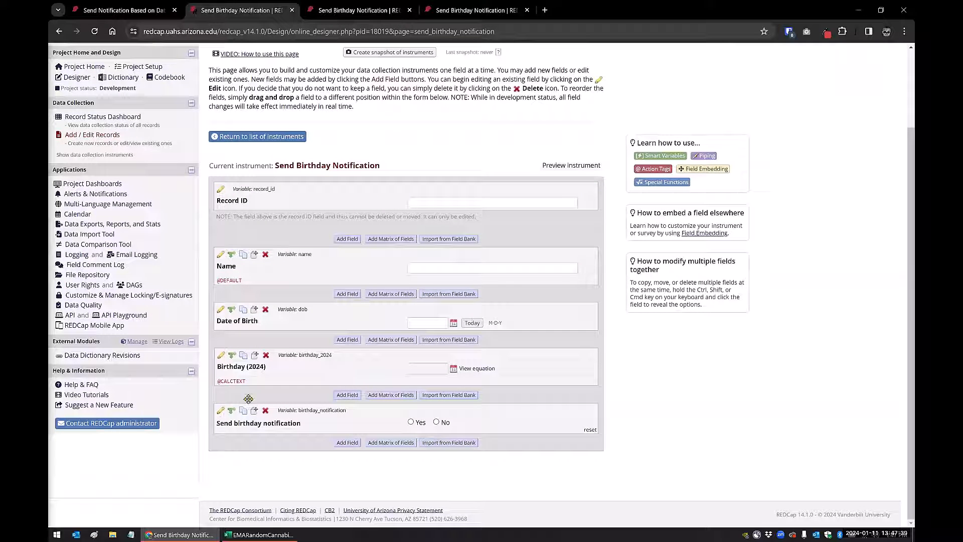
# Add a text box field below Birthday (2024) with the label Birth Date as Date and the variable name birthday_date
pyautogui.click(347, 395)
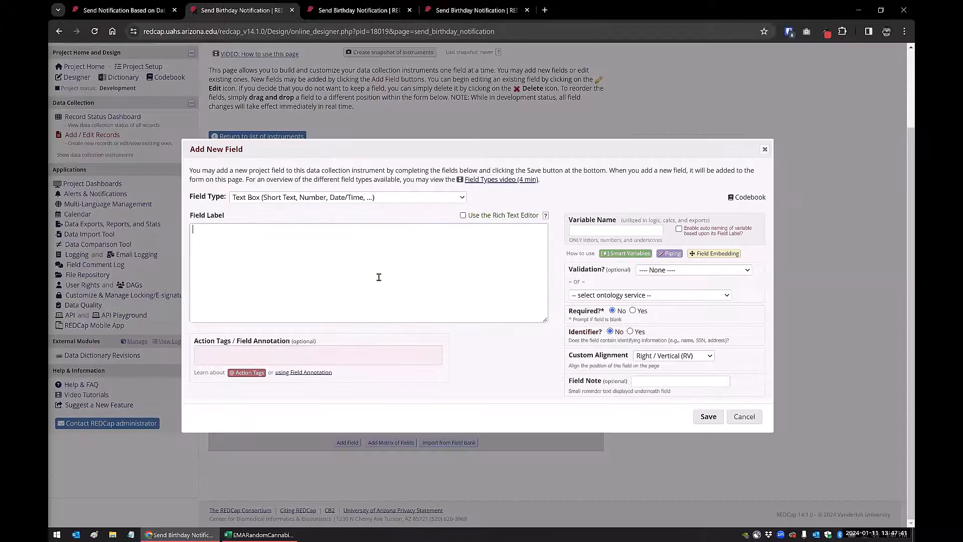
pyautogui.write('Birth Date as Date')
pyautogui.click(651, 230)
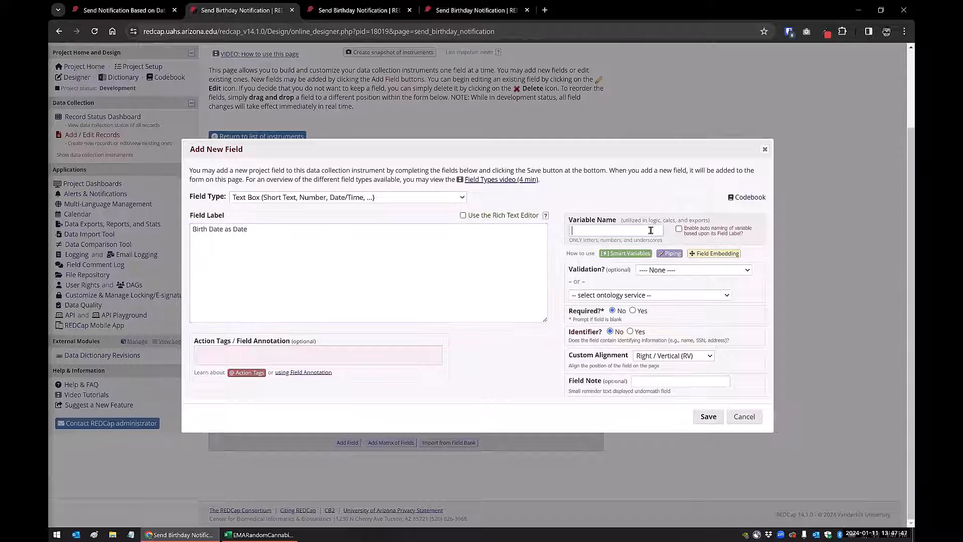
pyautogui.write('birthday_date')
pyautogui.click(352, 354)
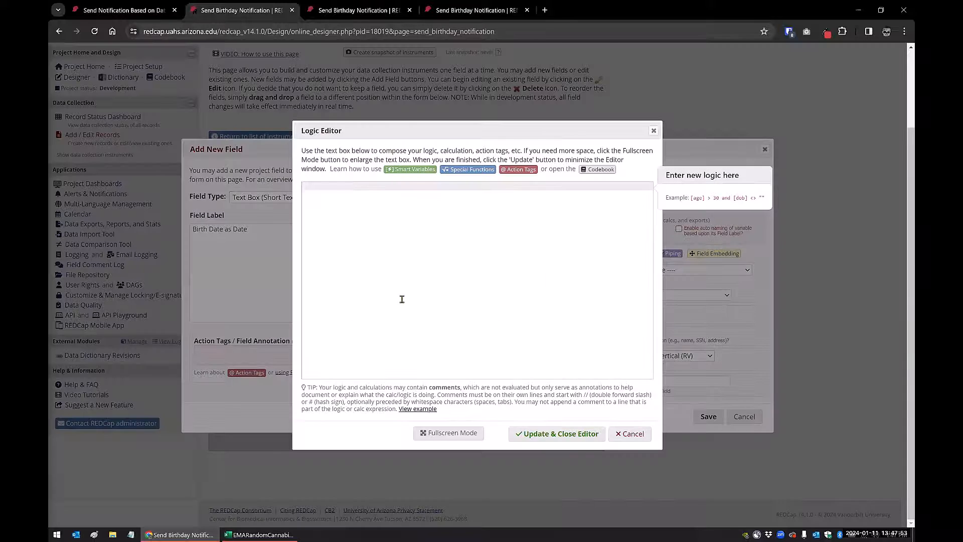
pyautogui.write("@CALCDATE([enrollment_date], 30, 'd')")
pyautogui.doubleClick(385, 186)
pyautogui.write('birth')
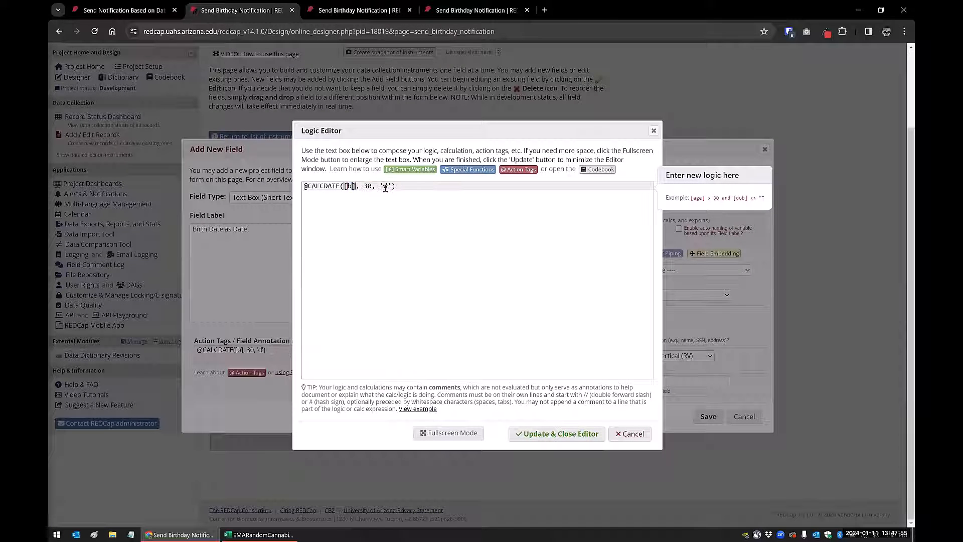
pyautogui.write('day')
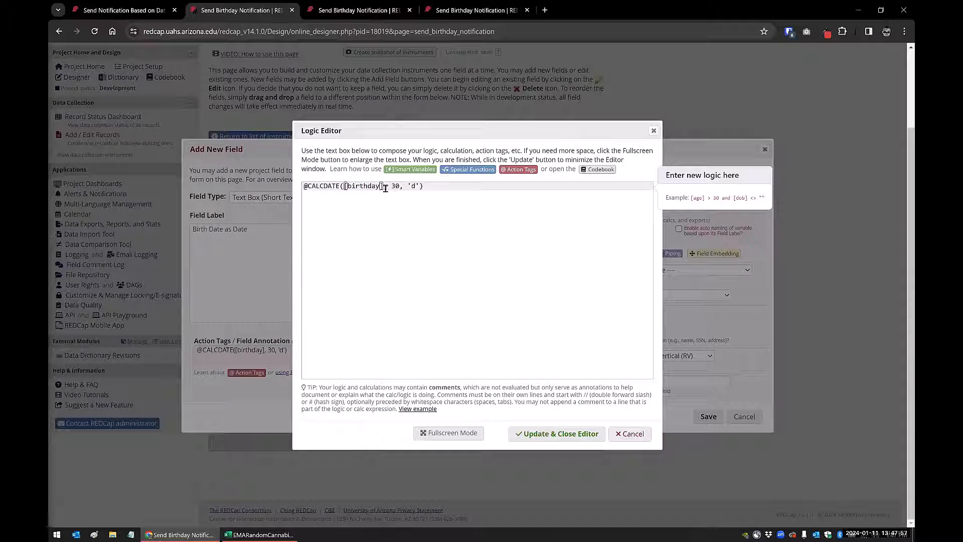
pyautogui.write('_2024')
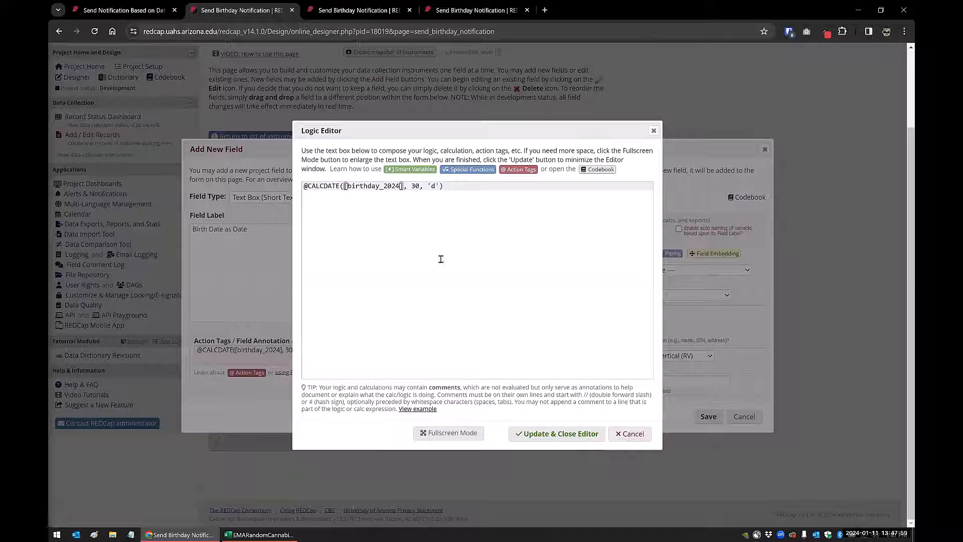
pyautogui.doubleClick(416, 186)
pyautogui.press('BackSpace')
pyautogui.write('0')
pyautogui.click(541, 434)
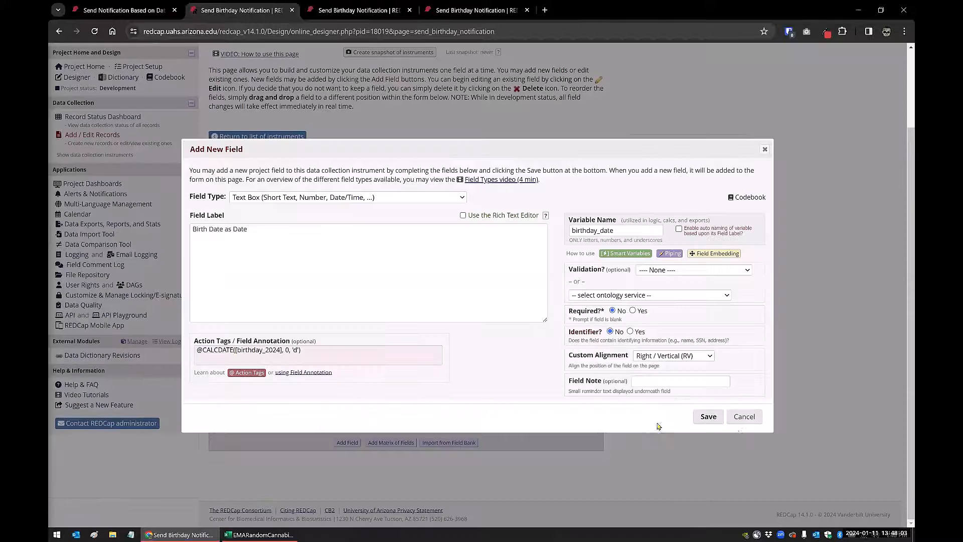
pyautogui.click(708, 417)
# Reload the new record's data entry form and set Date of Birth to today's date
pyautogui.hotkey('ctrl', 'Tab')
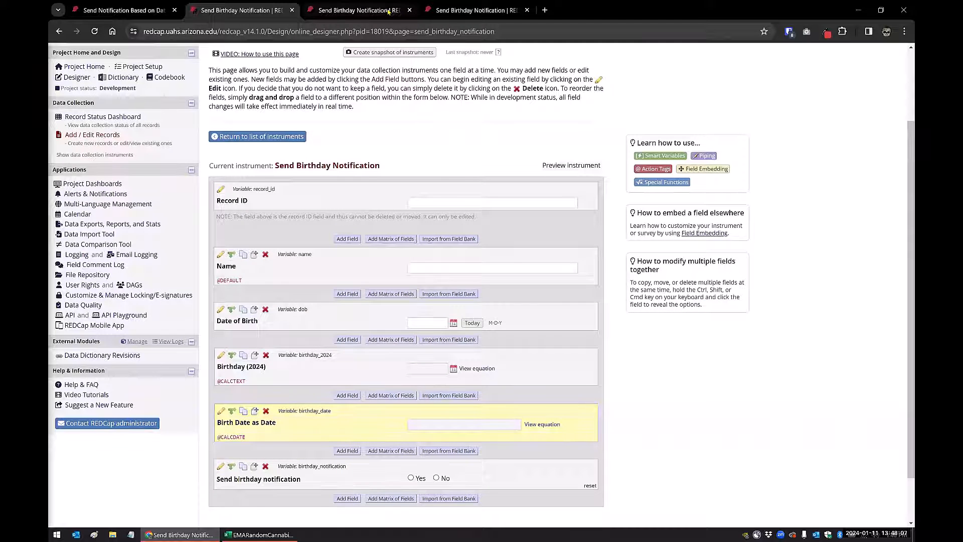
pyautogui.press('F5')
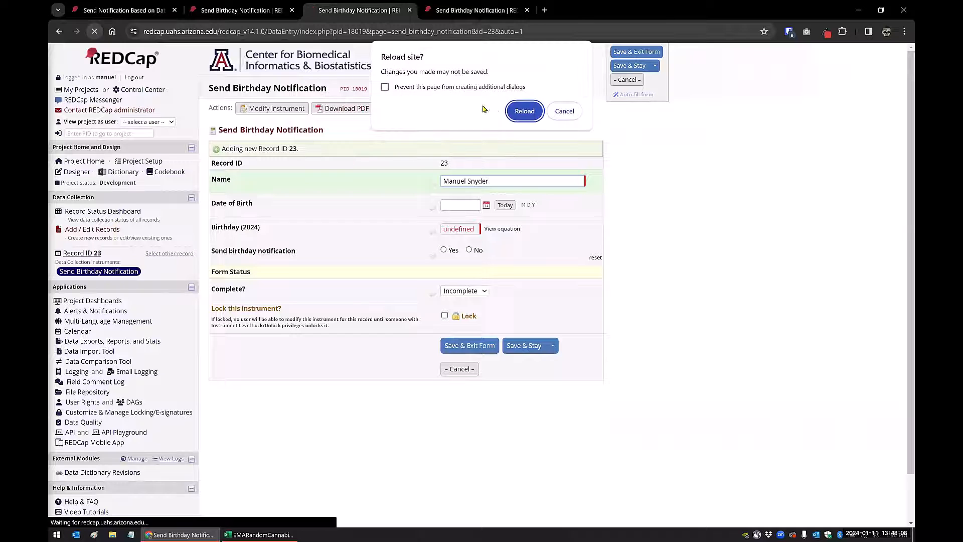
pyautogui.click(524, 110)
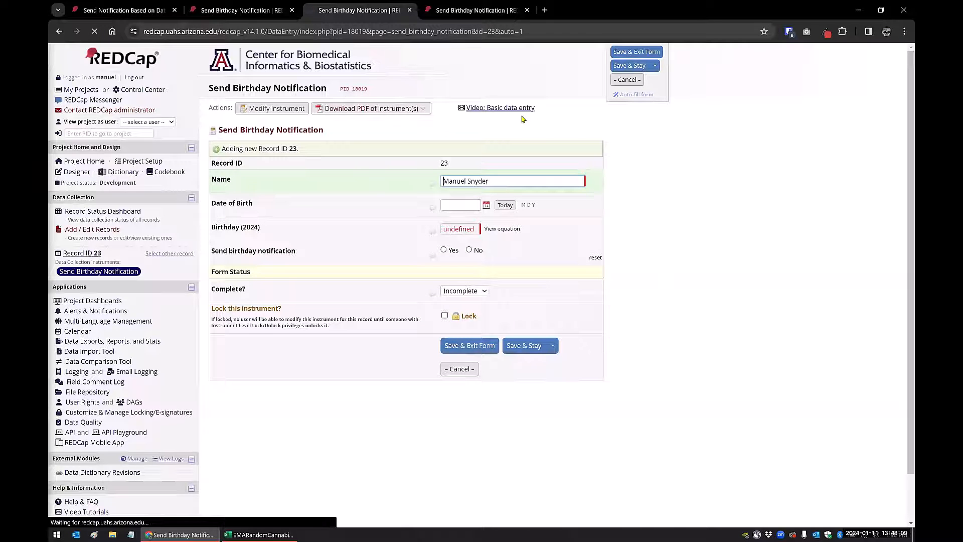
pyautogui.click(512, 206)
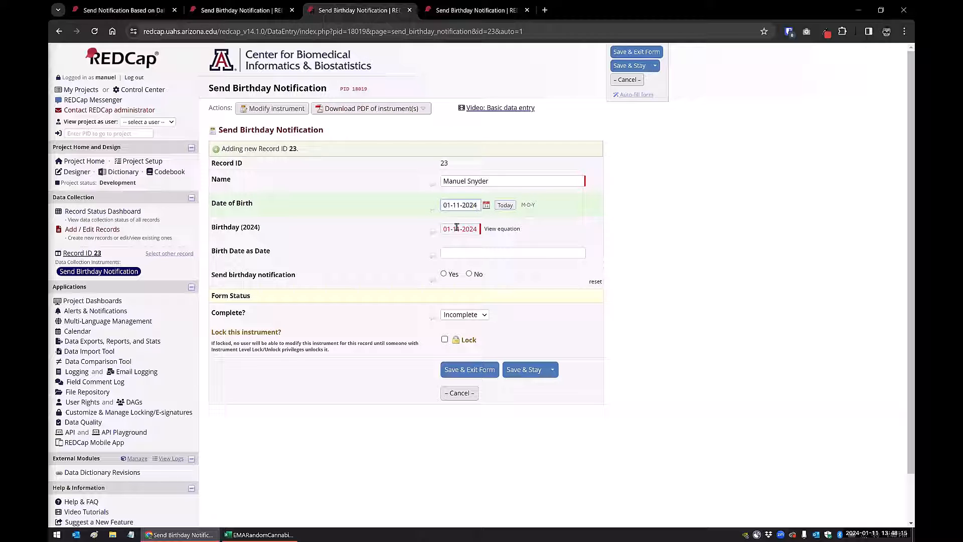
# Check the Birthday (2024) and Birth Date as Date fields, and pick a different Date of Birth from the calendar
pyautogui.click(454, 251)
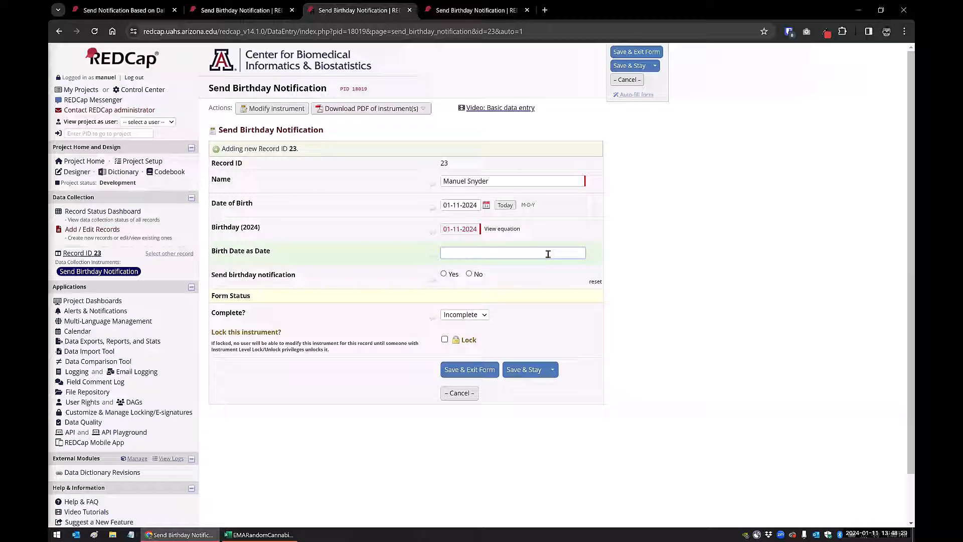
pyautogui.click(548, 254)
pyautogui.moveTo(442, 229); pyautogui.dragTo(485, 236)
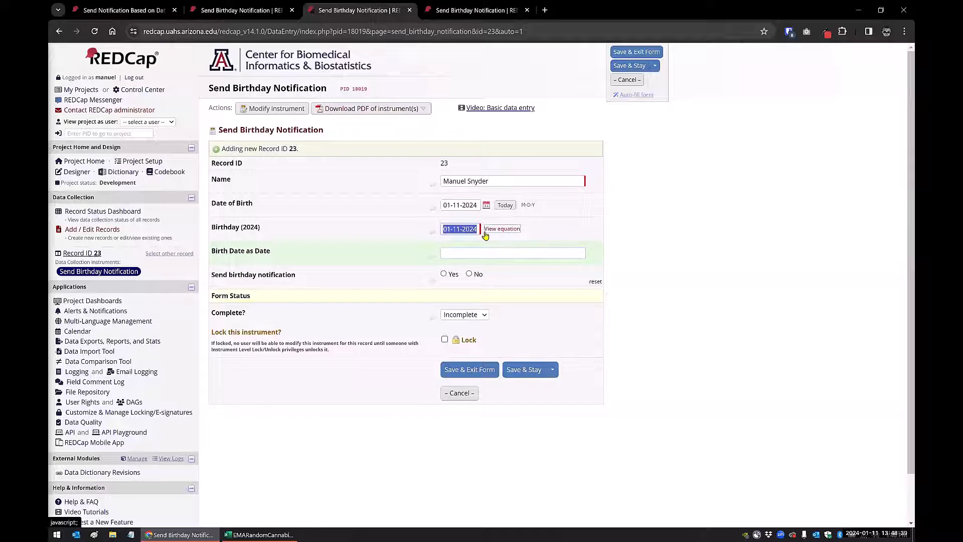
pyautogui.click(486, 205)
pyautogui.click(502, 303)
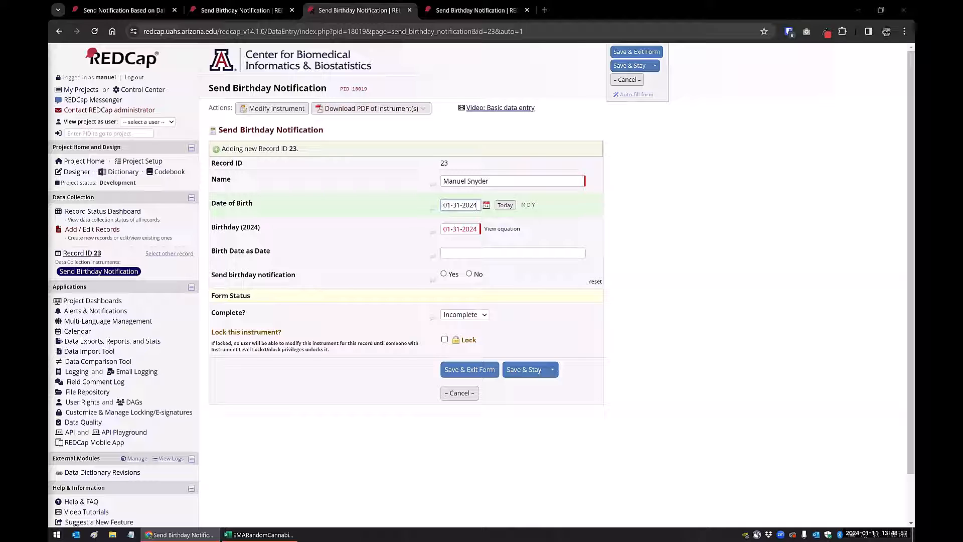
pyautogui.press('Tab')
# Leave the record form for Project Setup, view the repeating instruments settings, and close them without changes
pyautogui.click(137, 162)
pyautogui.click(494, 319)
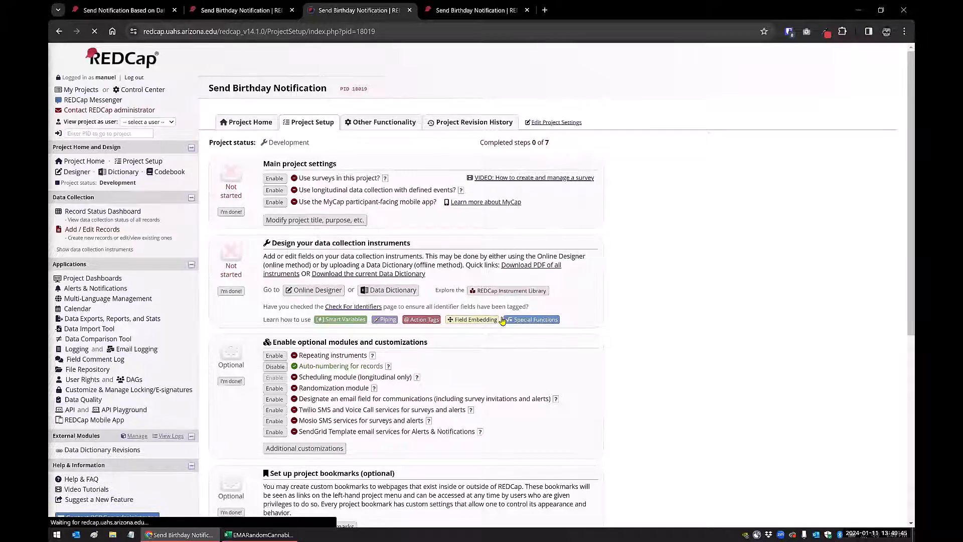
pyautogui.scroll(-2, 345, 259)
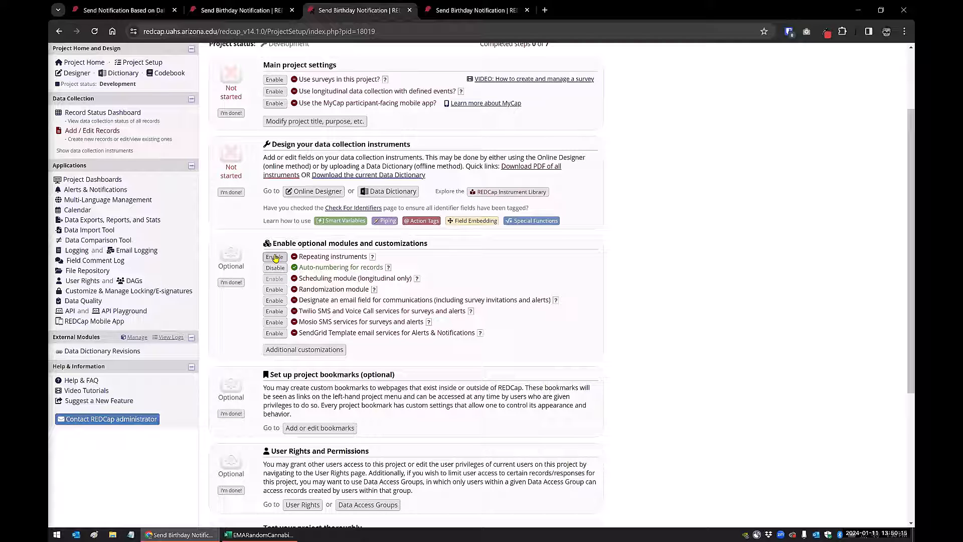
pyautogui.click(275, 258)
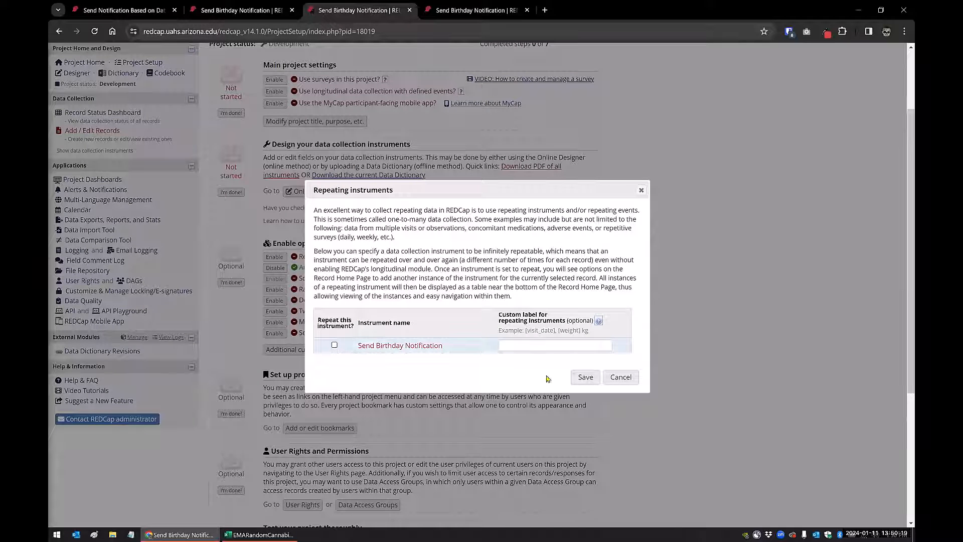
pyautogui.click(642, 191)
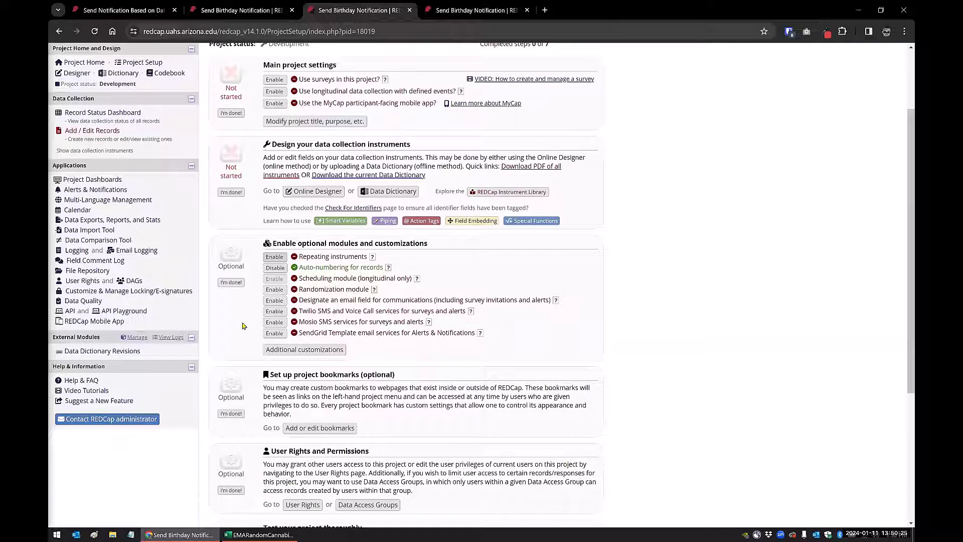
# Create a new instrument named TEST from scratch in the Online Designer
pyautogui.scroll(1, 232, 305)
pyautogui.scroll(3, 233, 305)
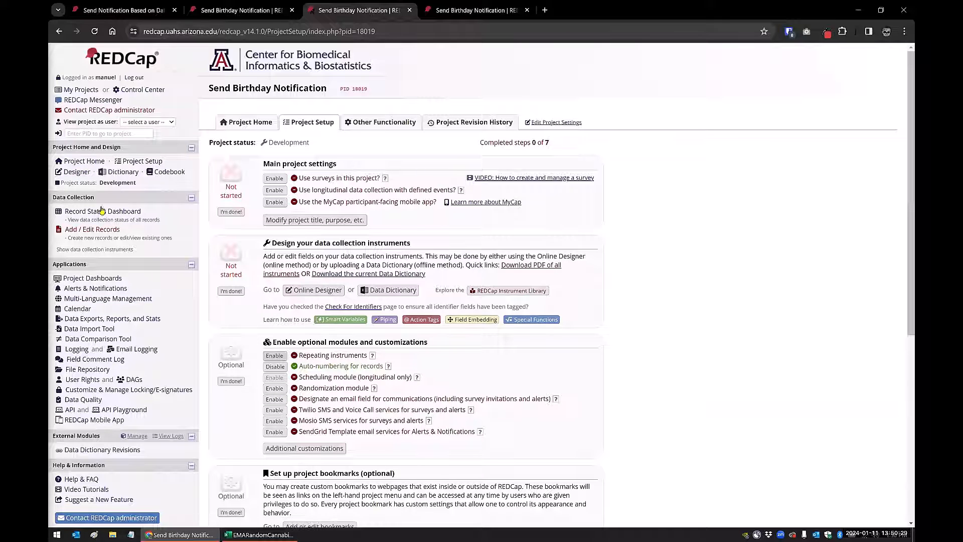
pyautogui.click(79, 173)
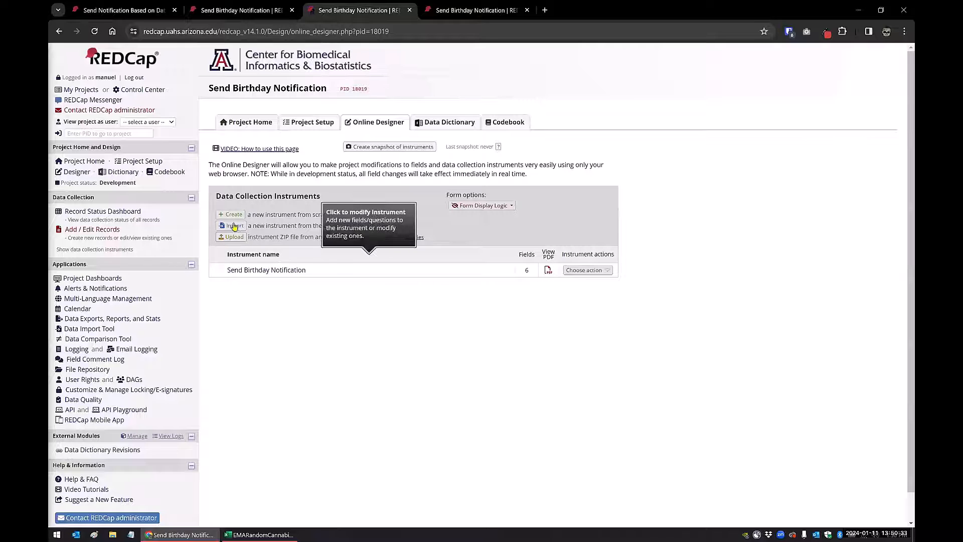
pyautogui.click(237, 215)
pyautogui.click(289, 289)
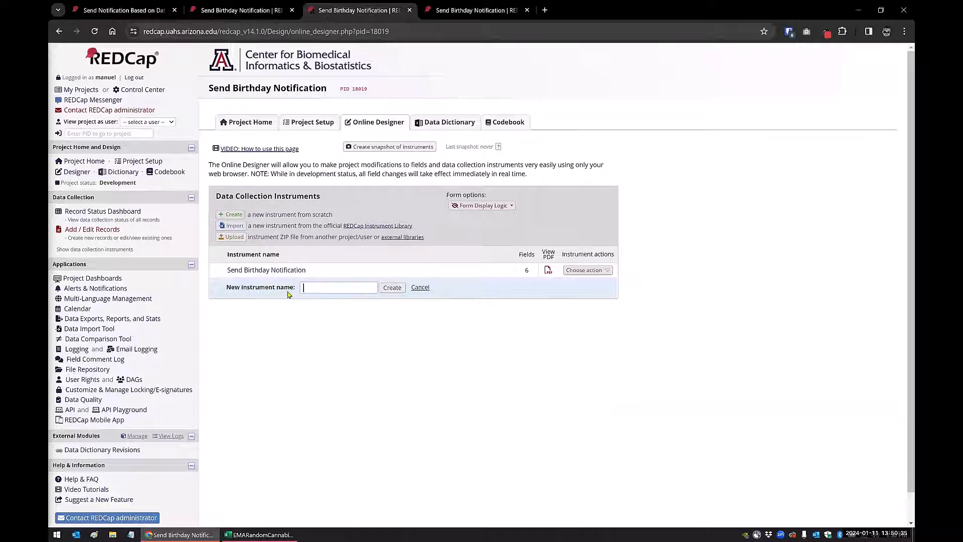
pyautogui.write('TEST')
pyautogui.click(392, 288)
pyautogui.click(605, 308)
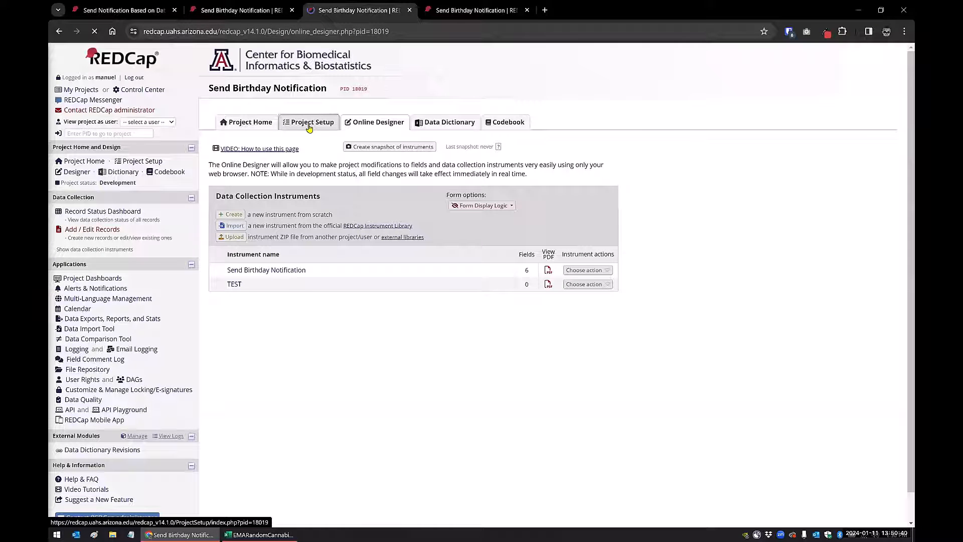
# Try out the repeat options for the Send Birthday Notification and TEST instruments in Project Setup, and cancel the settings
pyautogui.click(310, 128)
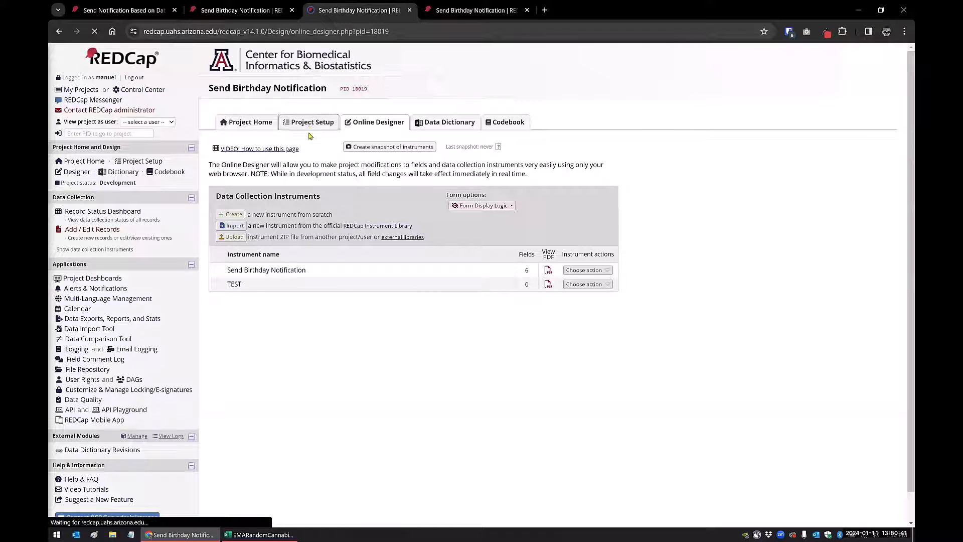
pyautogui.click(274, 359)
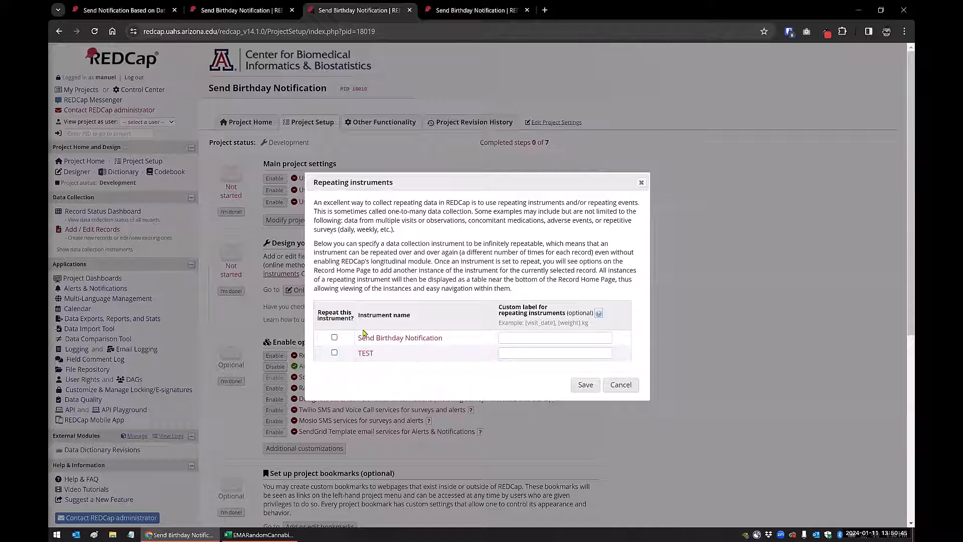
pyautogui.click(335, 337)
pyautogui.click(334, 337)
pyautogui.click(334, 352)
pyautogui.click(619, 385)
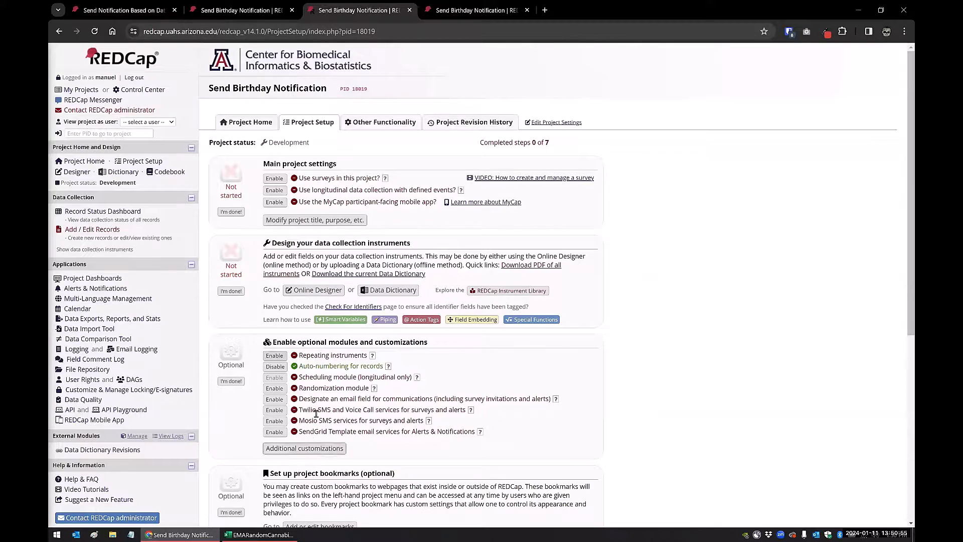
# Enable longitudinal data collection with defined events in the main project settings
pyautogui.scroll(-3, 316, 413)
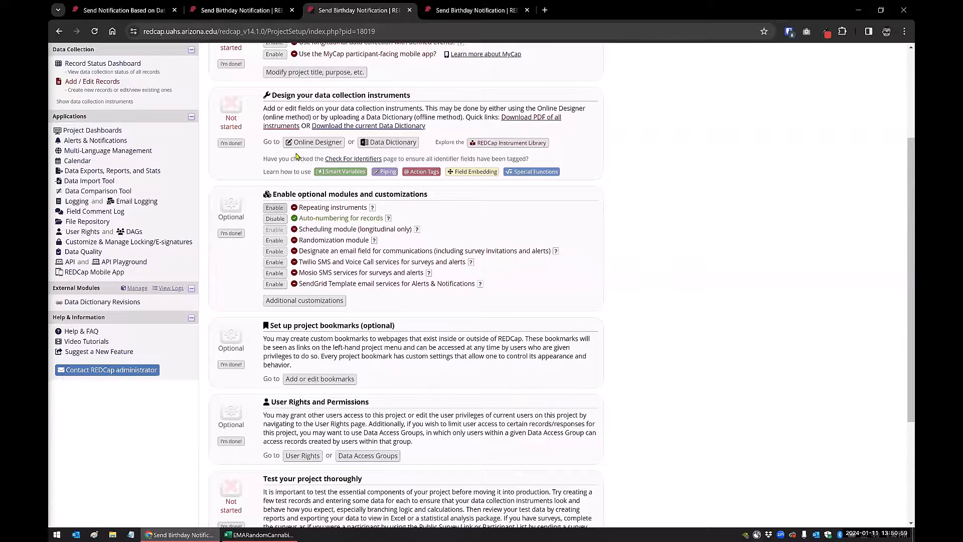
pyautogui.scroll(2, 291, 133)
pyautogui.click(275, 138)
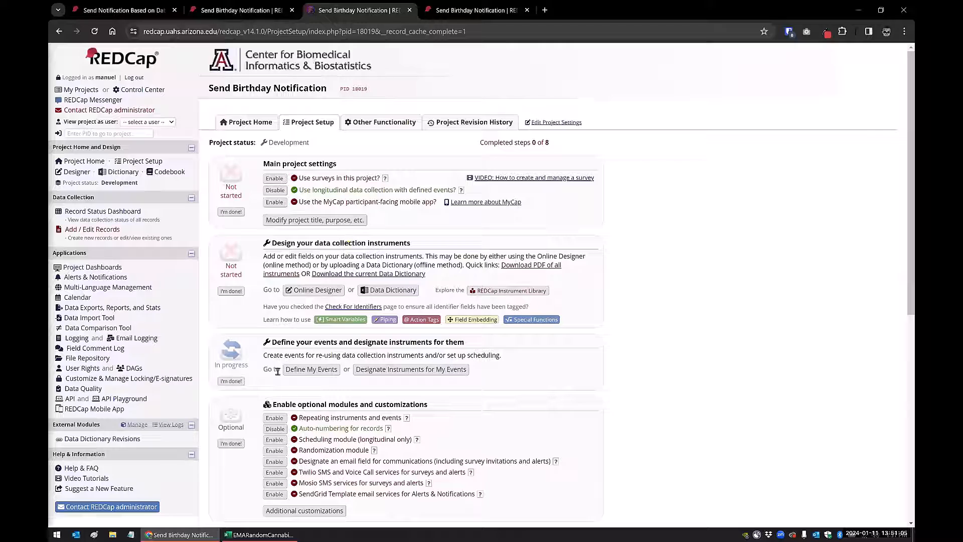
# View the repeating instruments and events settings for Event 1 and Event 2, and cancel them
pyautogui.scroll(-2, 277, 371)
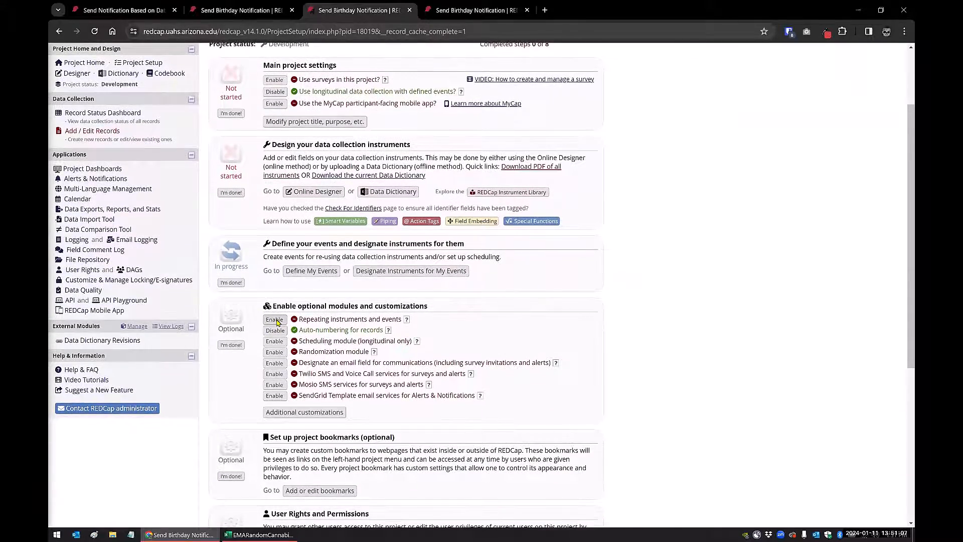
pyautogui.click(275, 320)
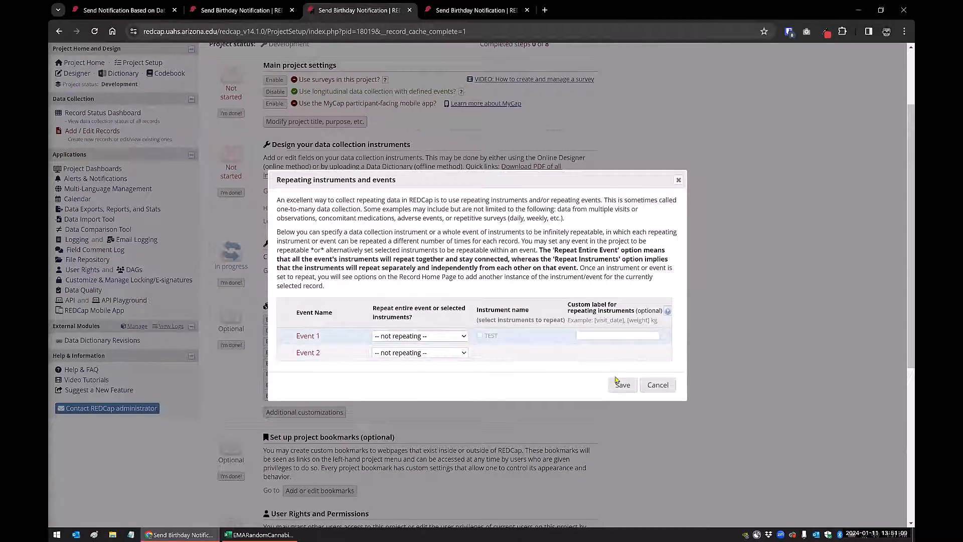
pyautogui.click(657, 386)
# Designate Send Birthday Notification for Event 1 and Event 2 and TEST for Event 2, and save the instrument mappings
pyautogui.click(322, 272)
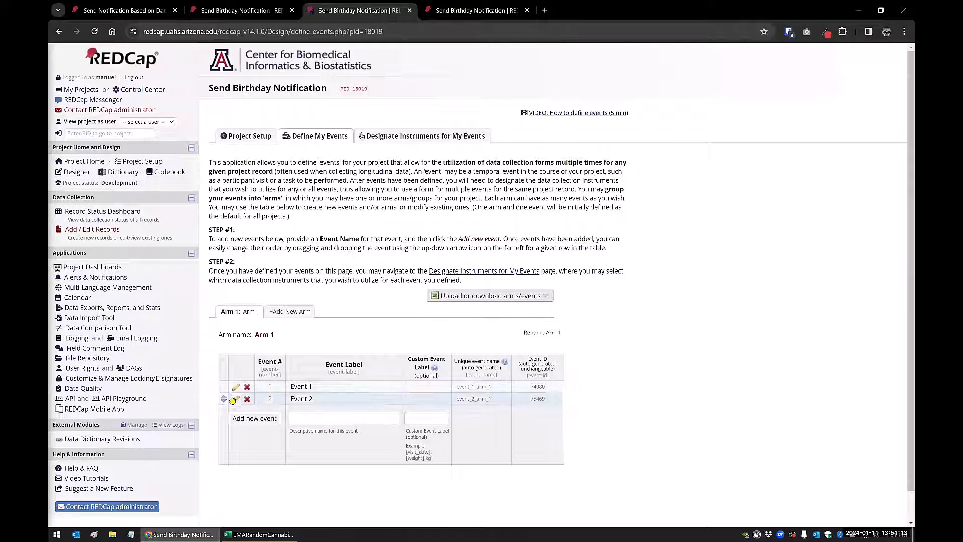
pyautogui.click(402, 137)
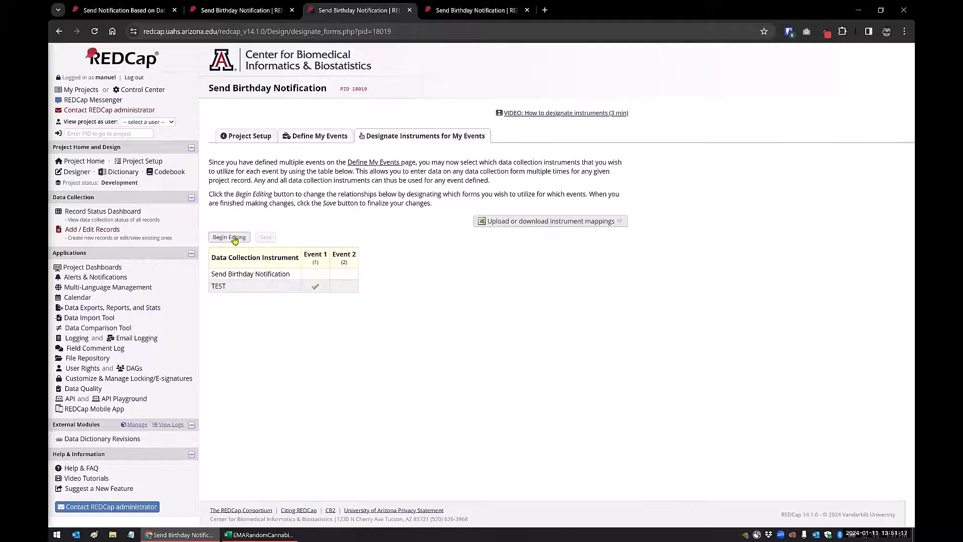
pyautogui.click(229, 238)
pyautogui.click(315, 275)
pyautogui.click(344, 274)
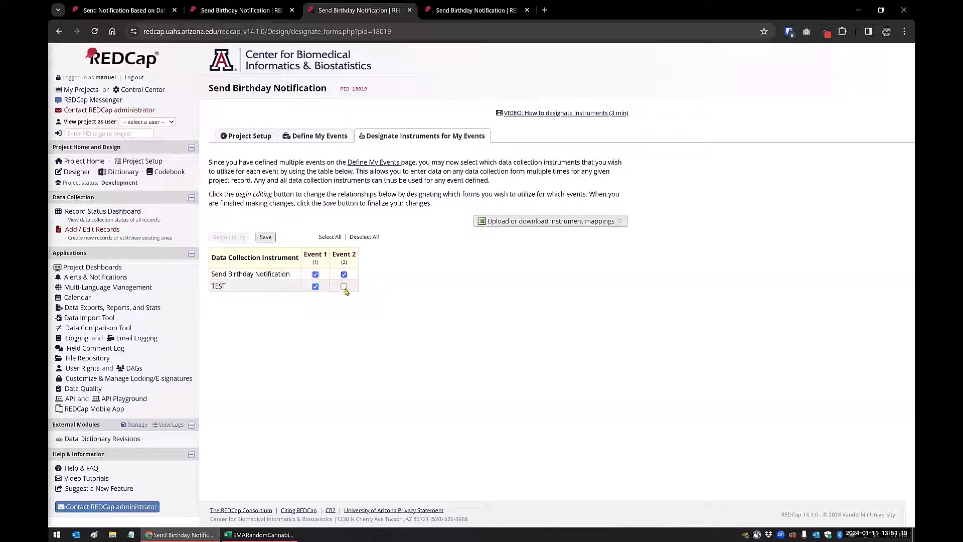
pyautogui.click(345, 287)
pyautogui.click(275, 242)
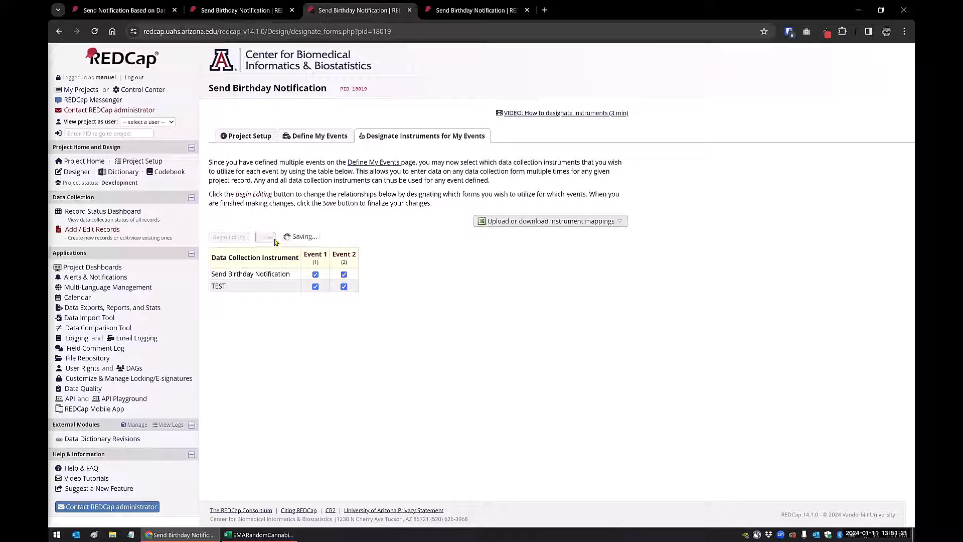
# Enable repeating instruments and events in Project Setup, setting Event 1 to Repeat Instruments with only TEST selected
pyautogui.click(136, 163)
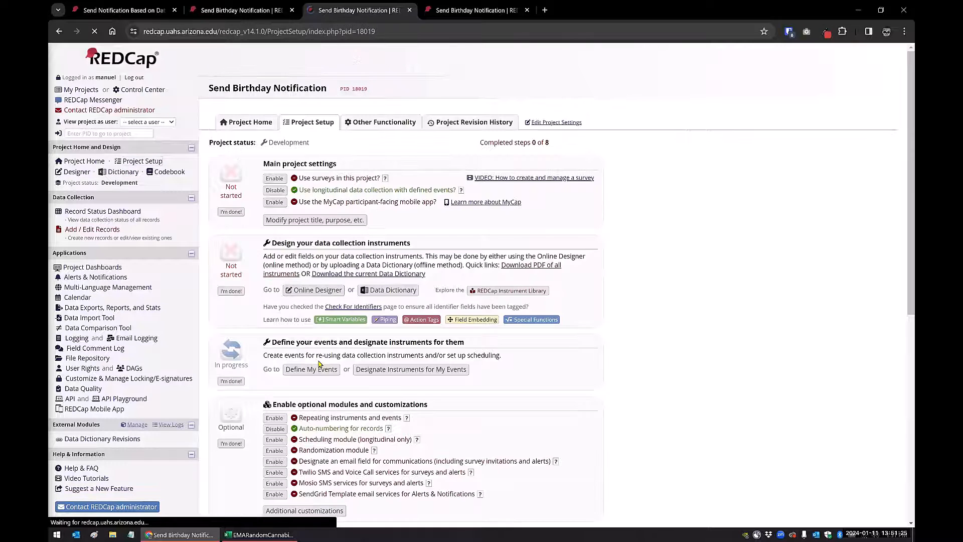
pyautogui.scroll(-3, 319, 363)
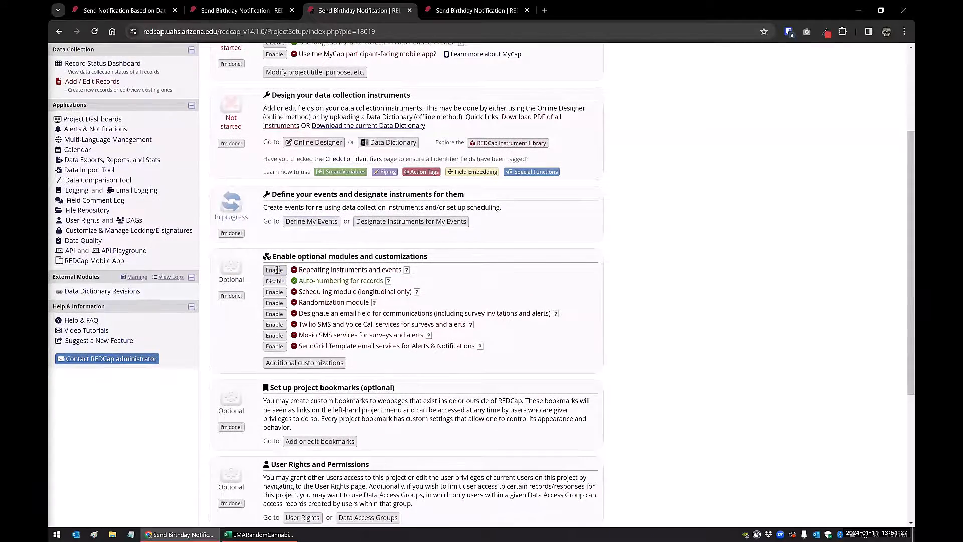
pyautogui.click(274, 270)
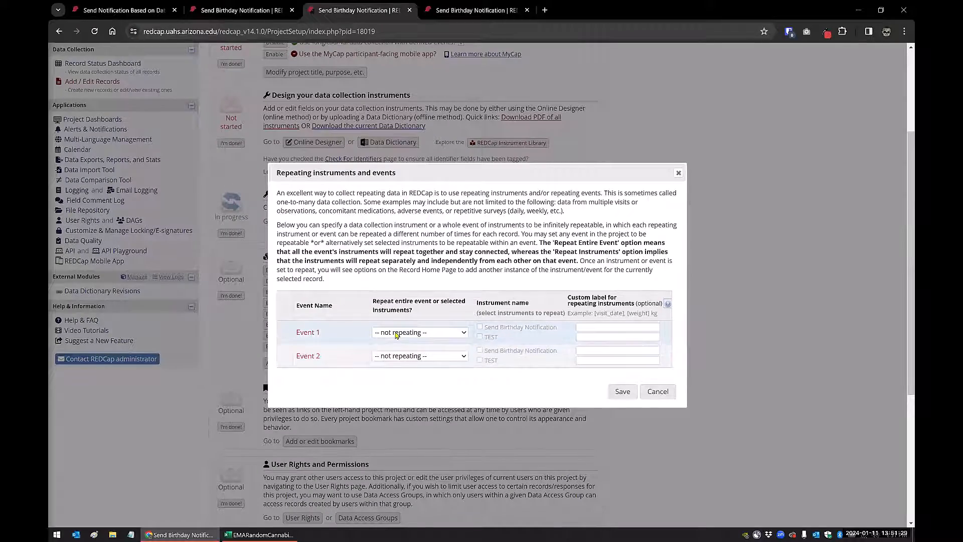
pyautogui.click(406, 334)
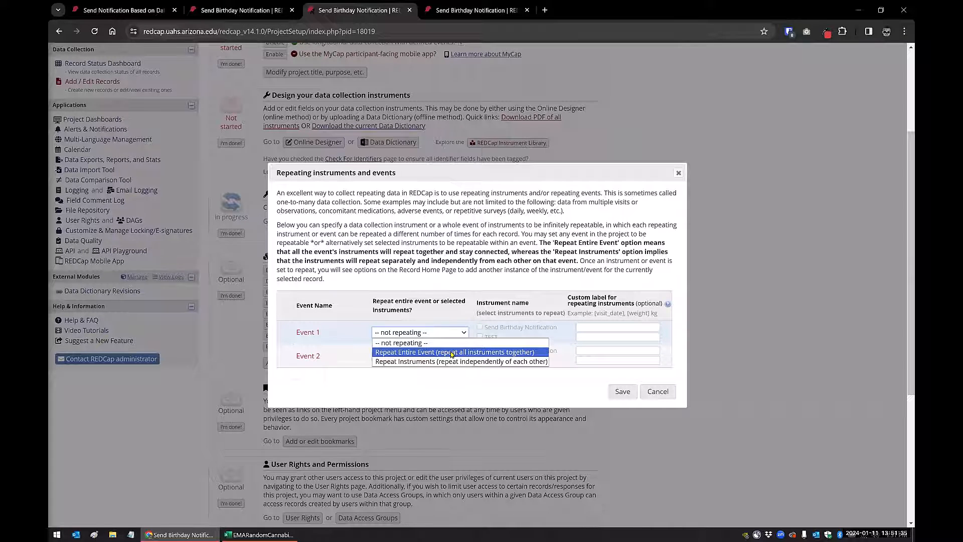
pyautogui.click(337, 335)
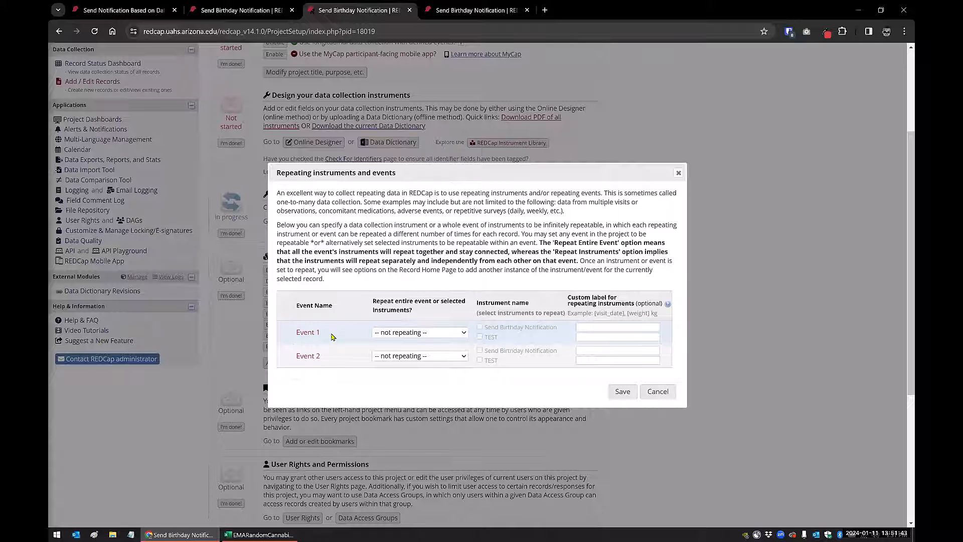
pyautogui.click(415, 333)
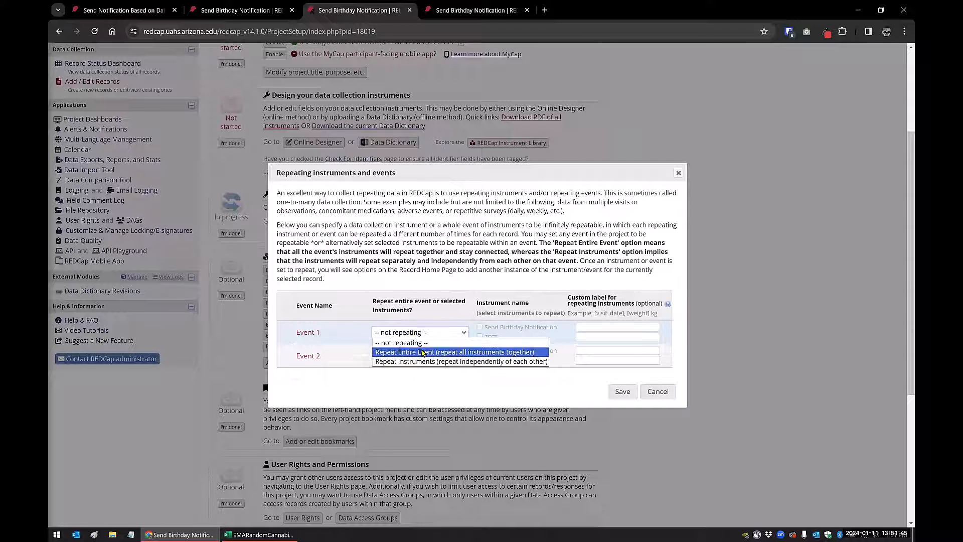
pyautogui.click(449, 362)
pyautogui.click(480, 337)
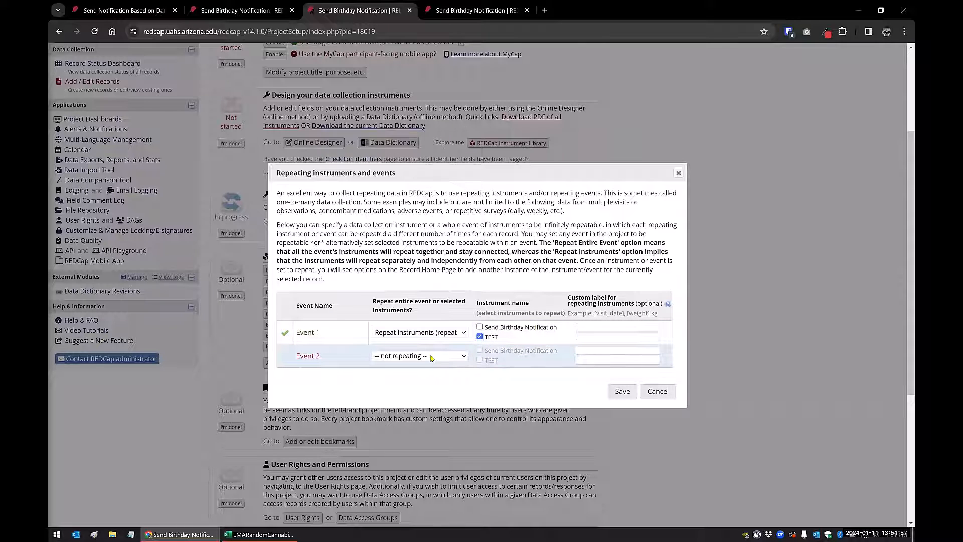
# Set Event 2 to Repeat Entire Event and save the repeating instruments and events settings
pyautogui.click(463, 358)
pyautogui.click(463, 376)
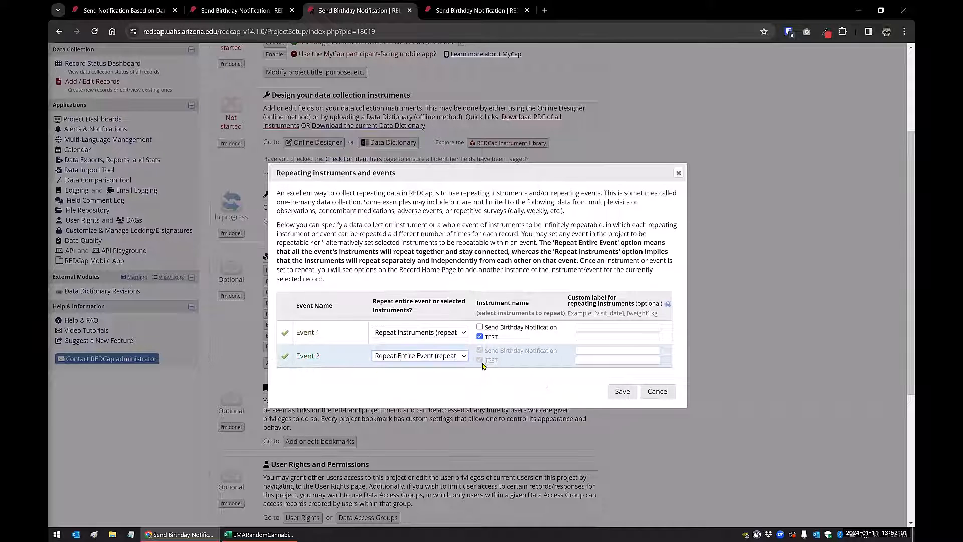
pyautogui.click(623, 391)
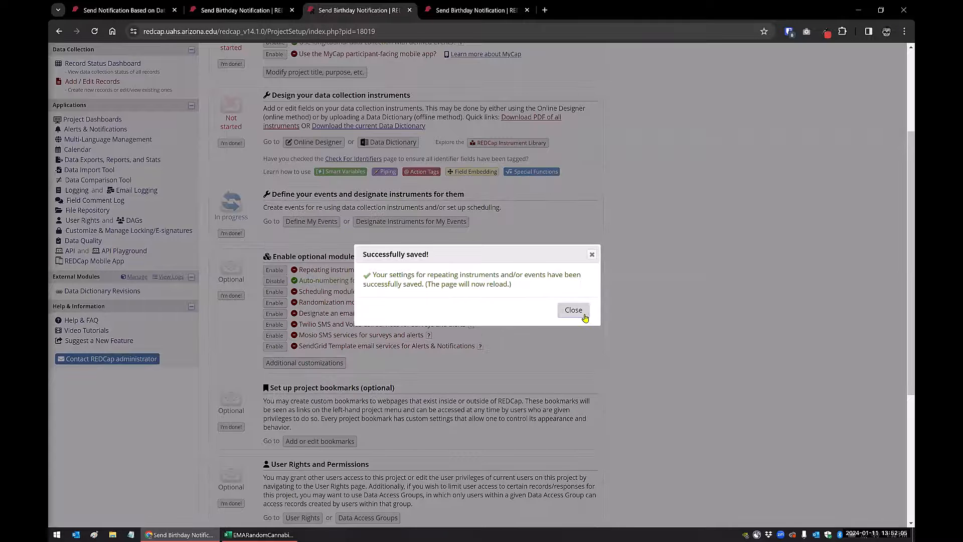
pyautogui.click(584, 313)
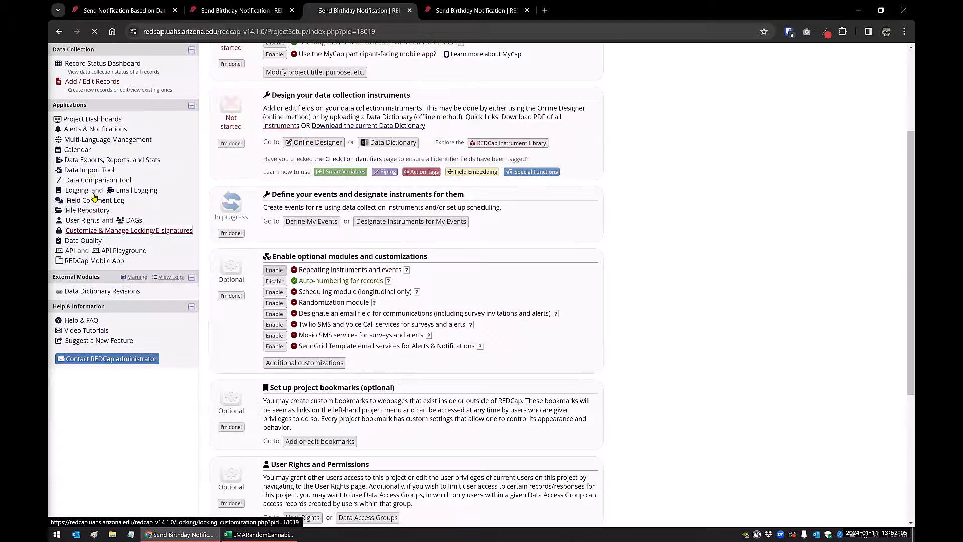
# Save two instances of the TEST form in Event 1 for record 6
pyautogui.click(122, 67)
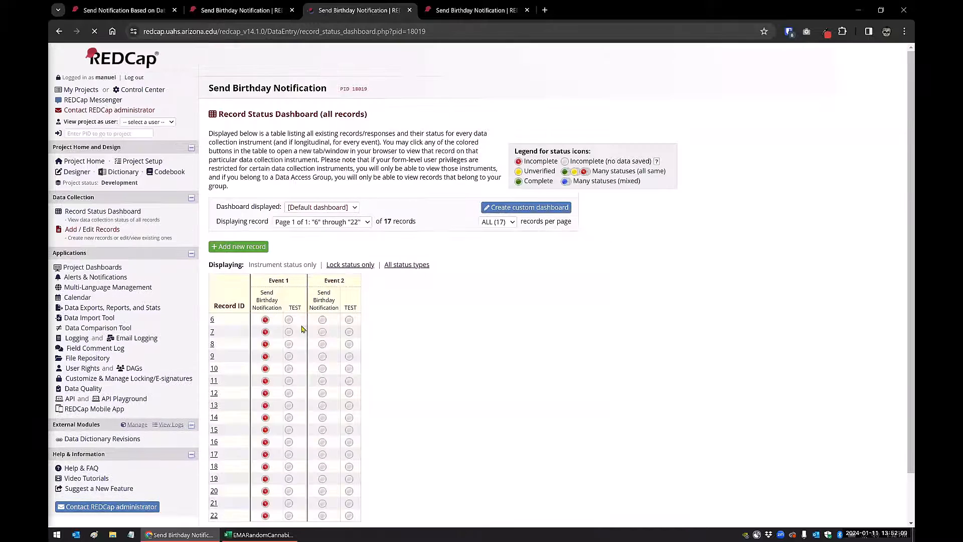
pyautogui.scroll(-1, 286, 269)
pyautogui.click(289, 267)
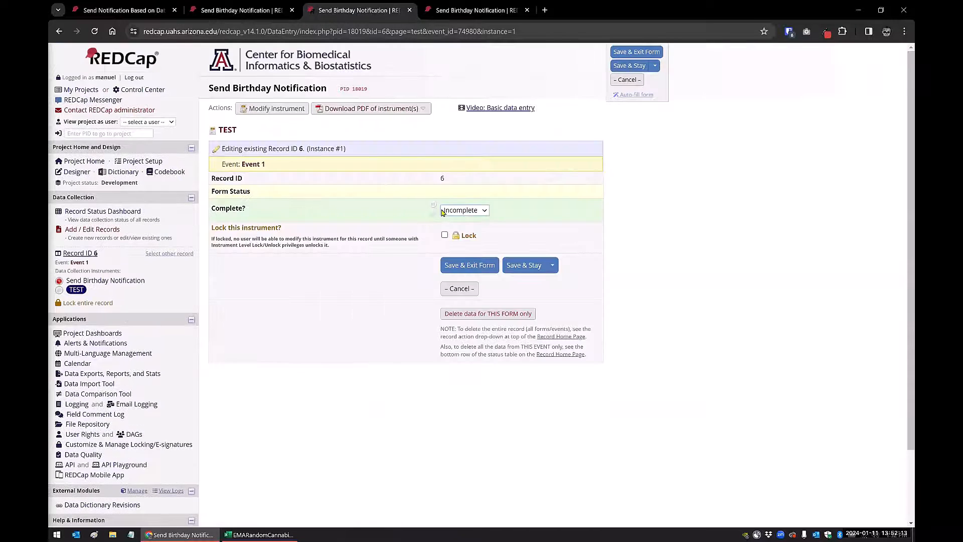
pyautogui.click(553, 265)
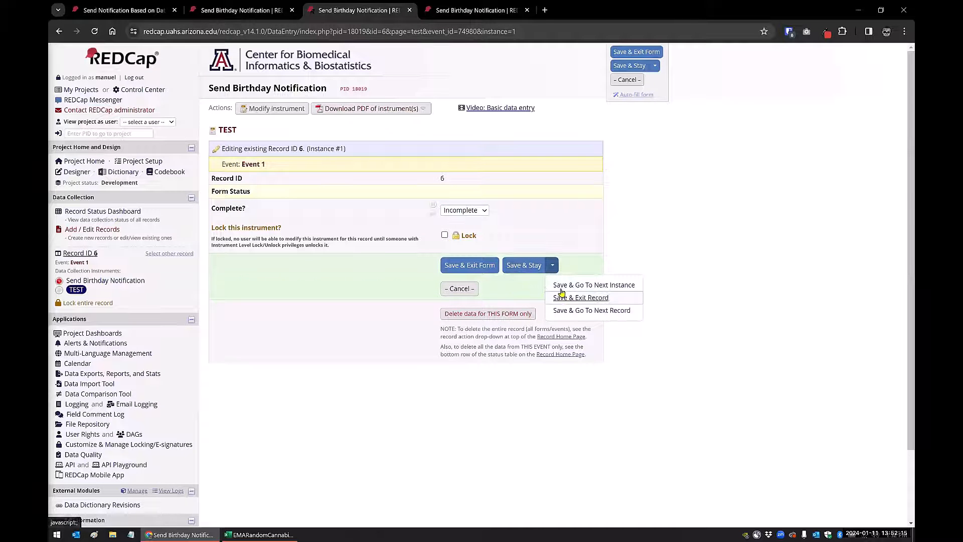
pyautogui.click(562, 285)
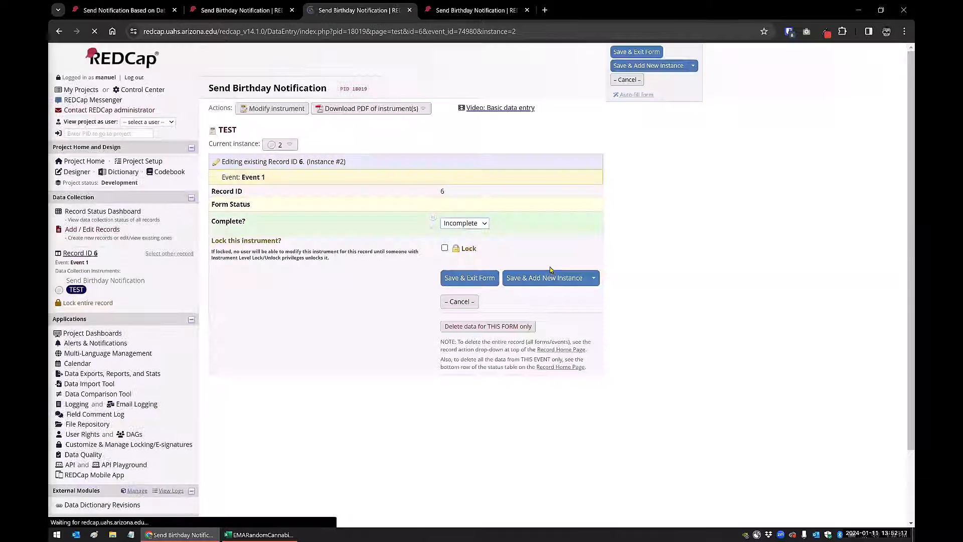
pyautogui.click(594, 279)
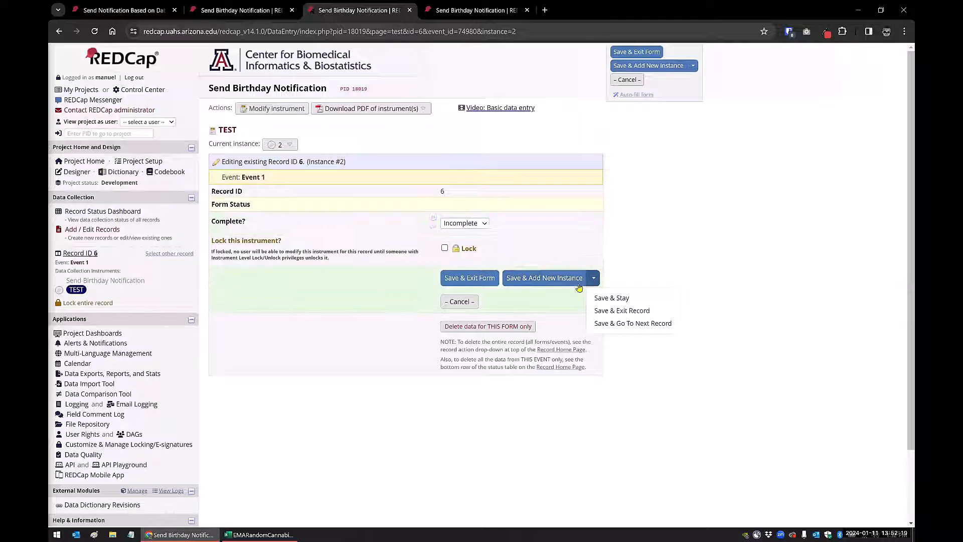
pyautogui.click(509, 276)
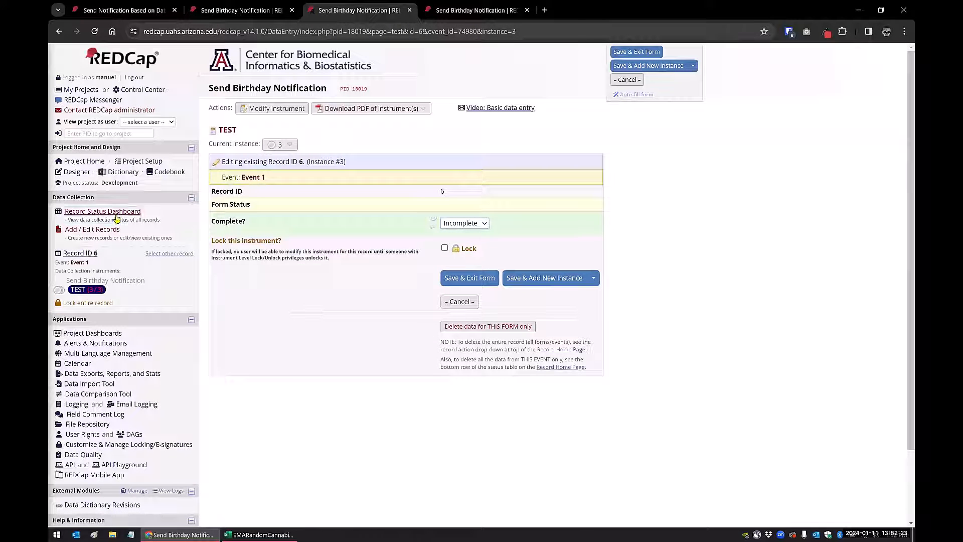
# Save the Send Birthday Notification and TEST forms in Event 2 for record 6
pyautogui.click(116, 214)
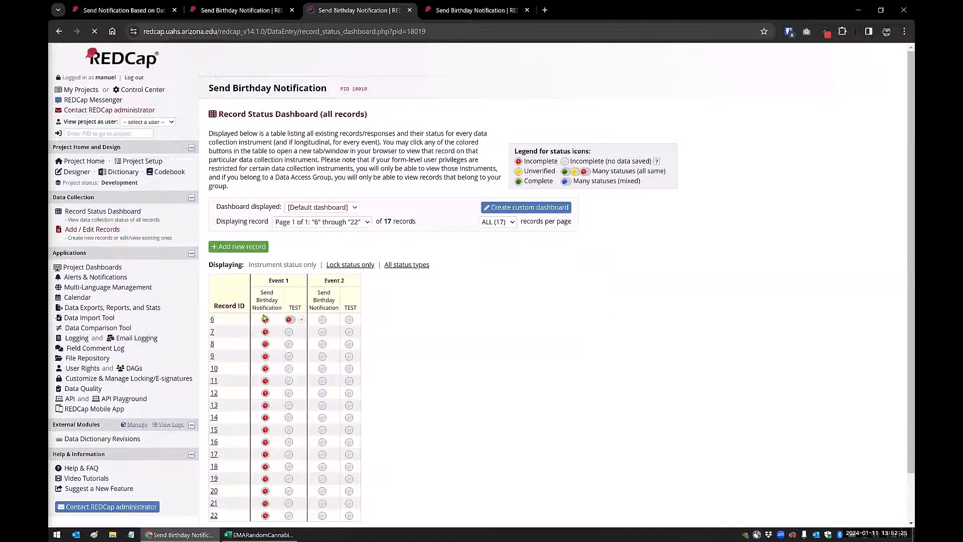
pyautogui.scroll(-1, 267, 270)
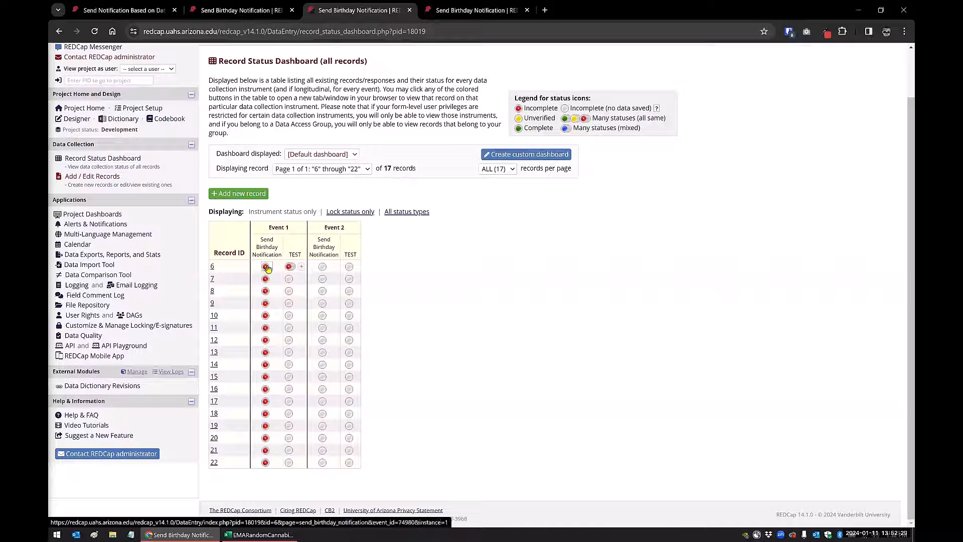
pyautogui.click(322, 267)
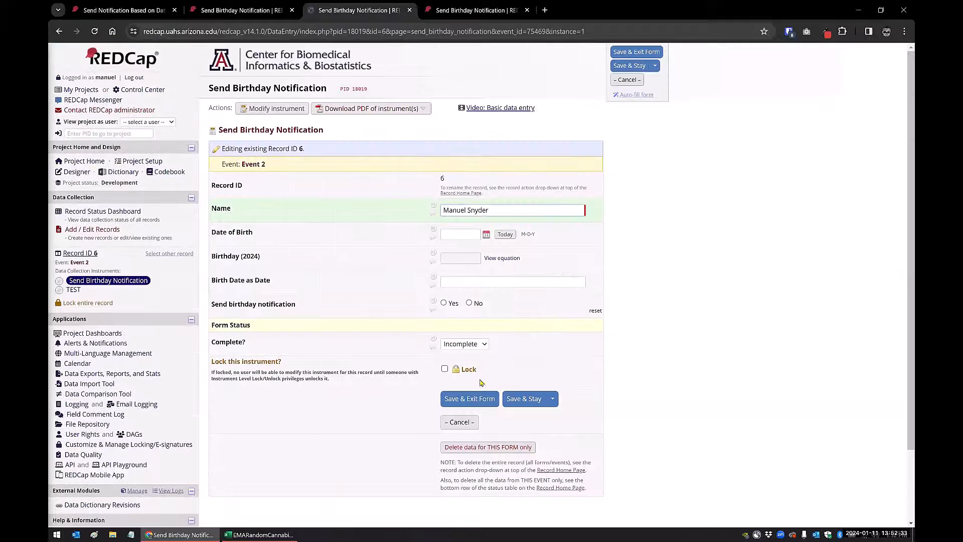
pyautogui.click(552, 399)
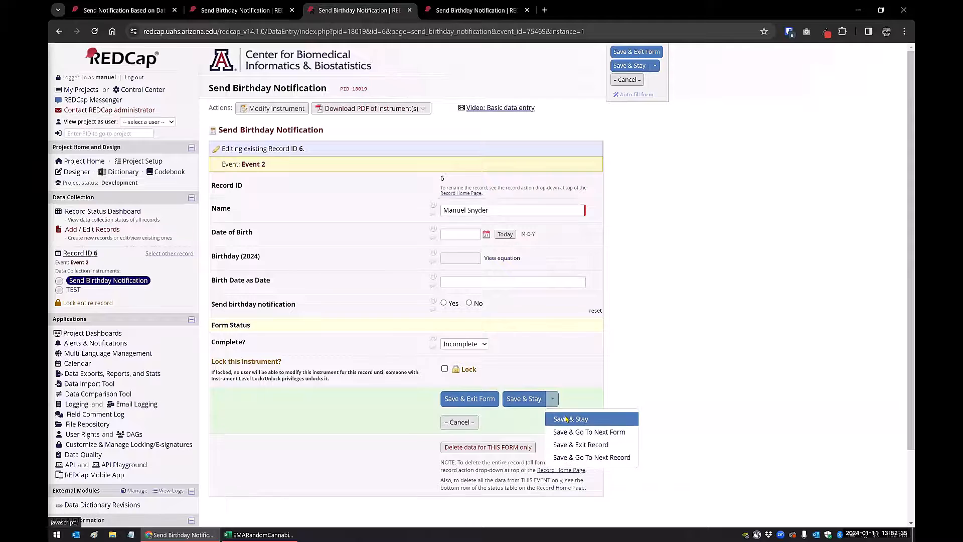
pyautogui.click(567, 418)
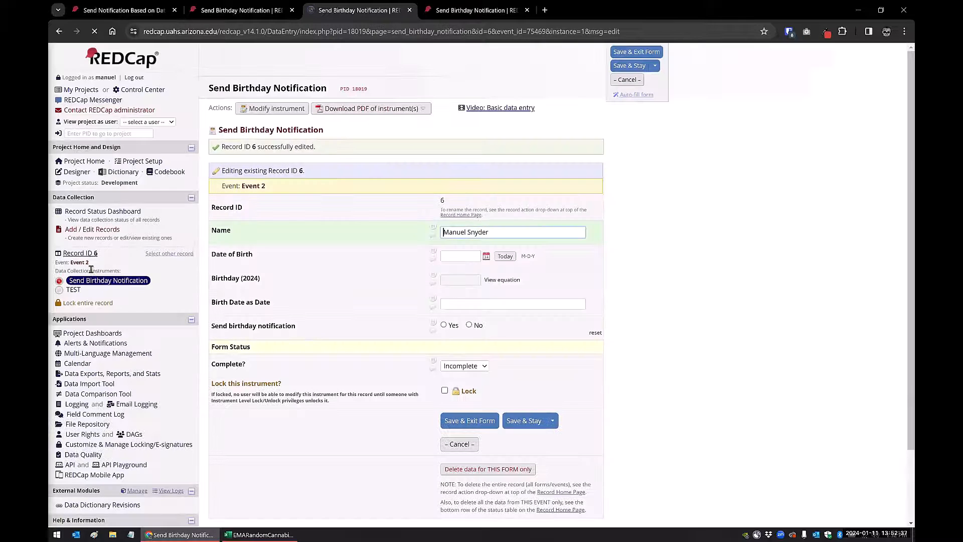
pyautogui.click(73, 290)
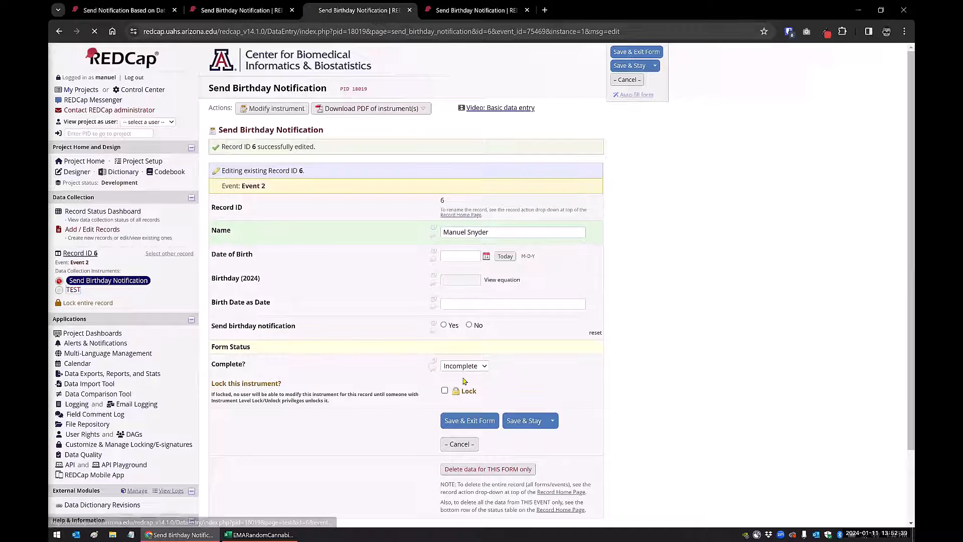
pyautogui.click(531, 267)
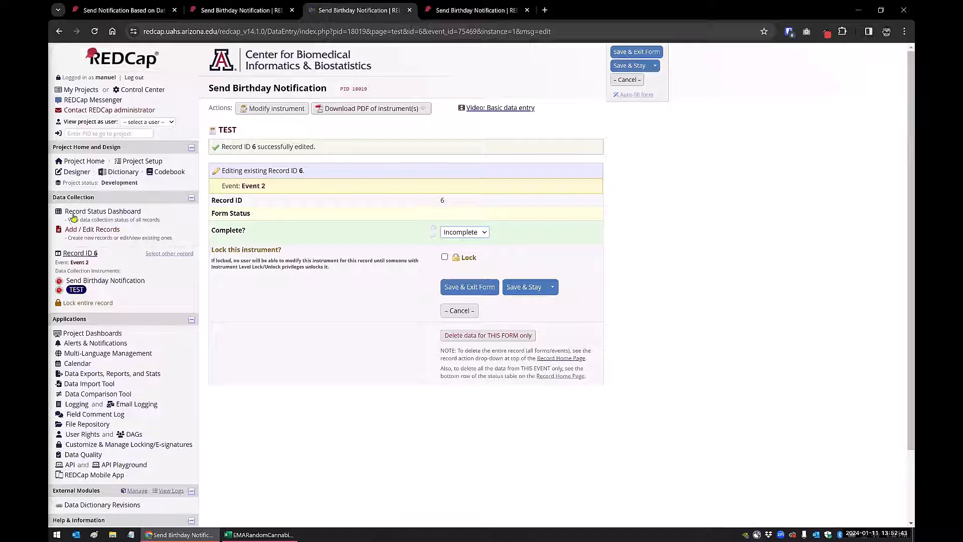
# Add a new instance of Event 2 from the Record Home Page of record 6
pyautogui.click(103, 211)
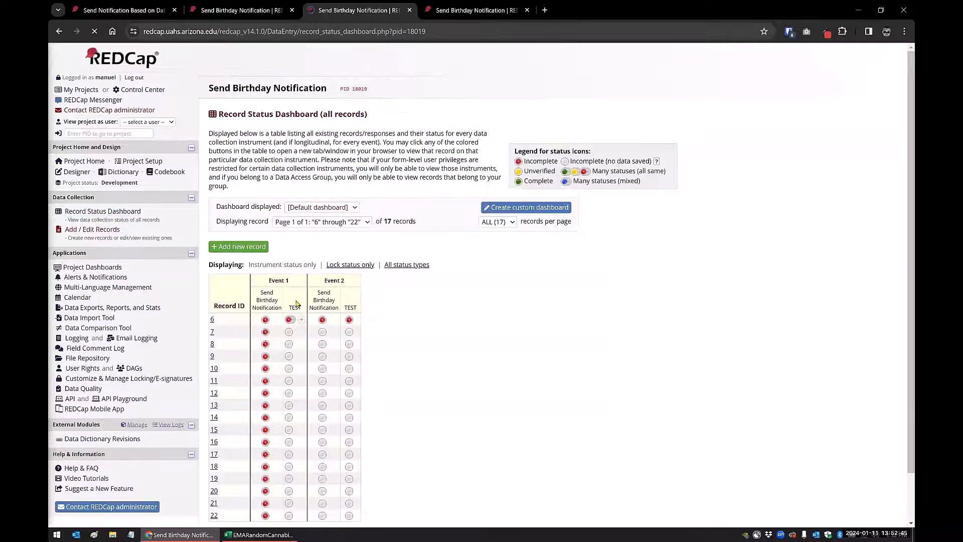
pyautogui.scroll(-1, 303, 253)
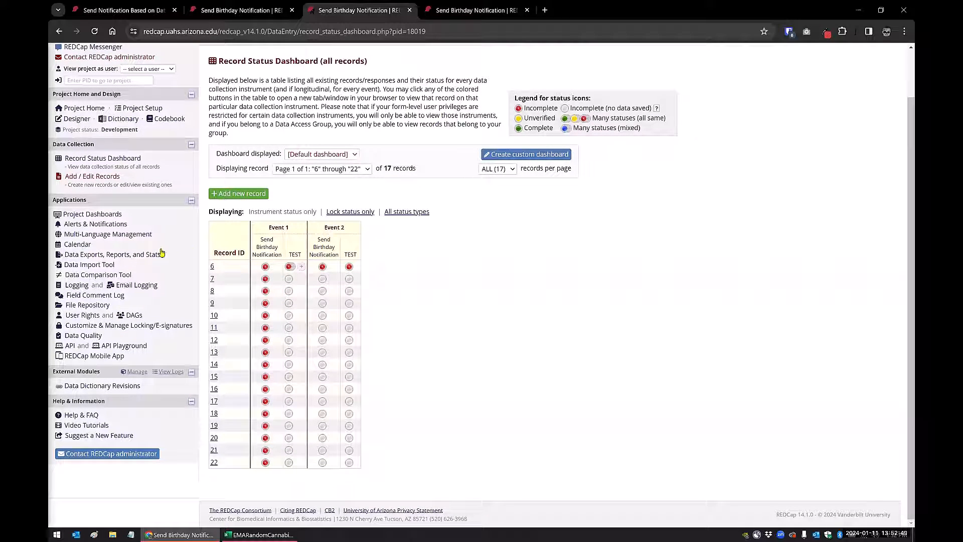
pyautogui.click(323, 266)
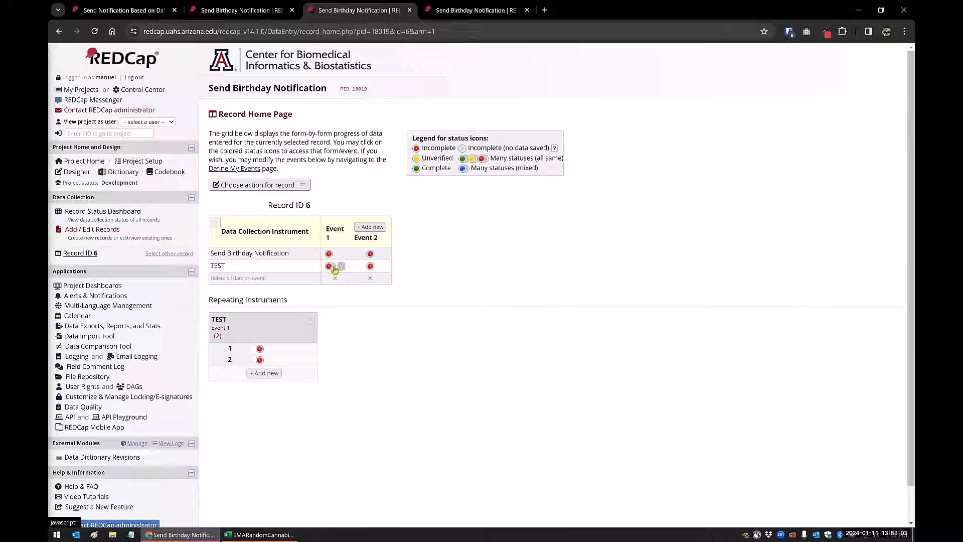
pyautogui.click(369, 227)
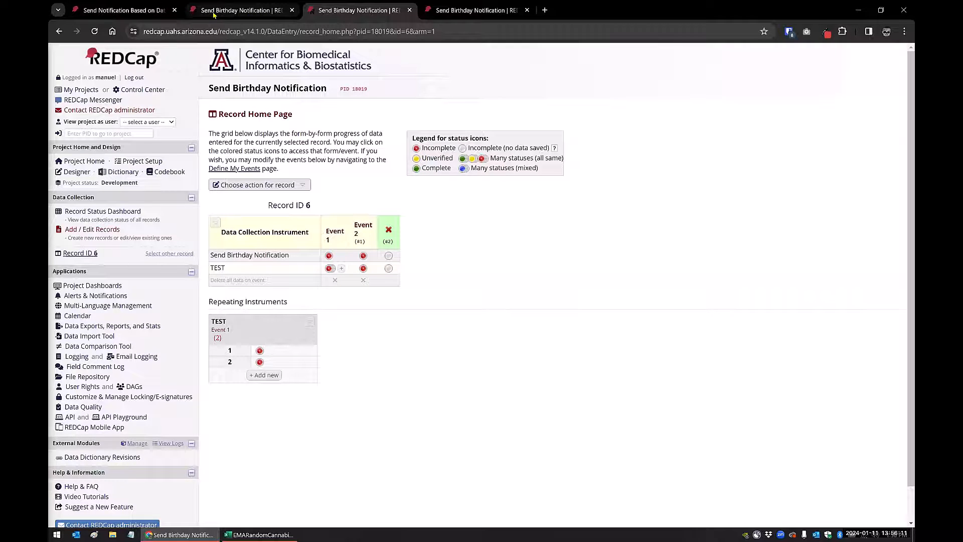
pyautogui.click(236, 10)
pyautogui.click(221, 357)
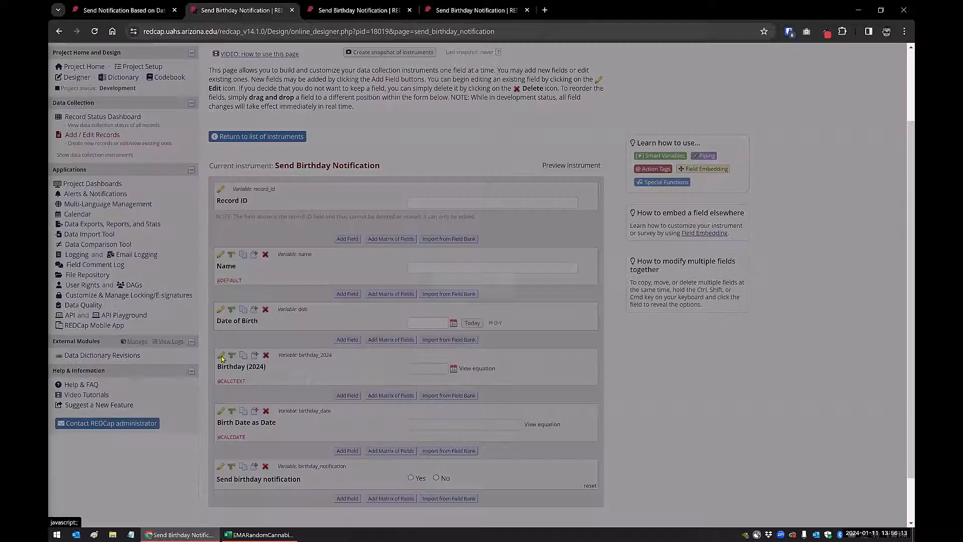
pyautogui.click(284, 329)
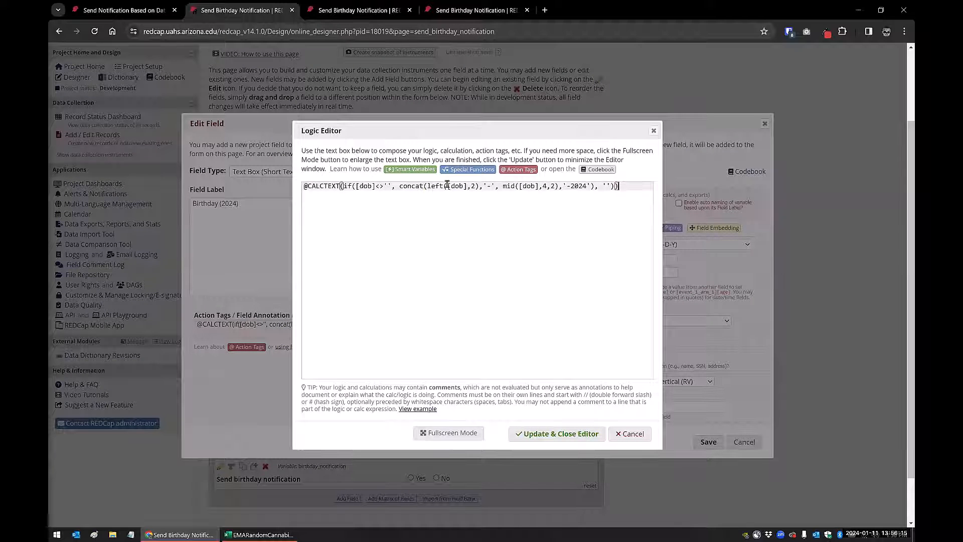
pyautogui.click(448, 187)
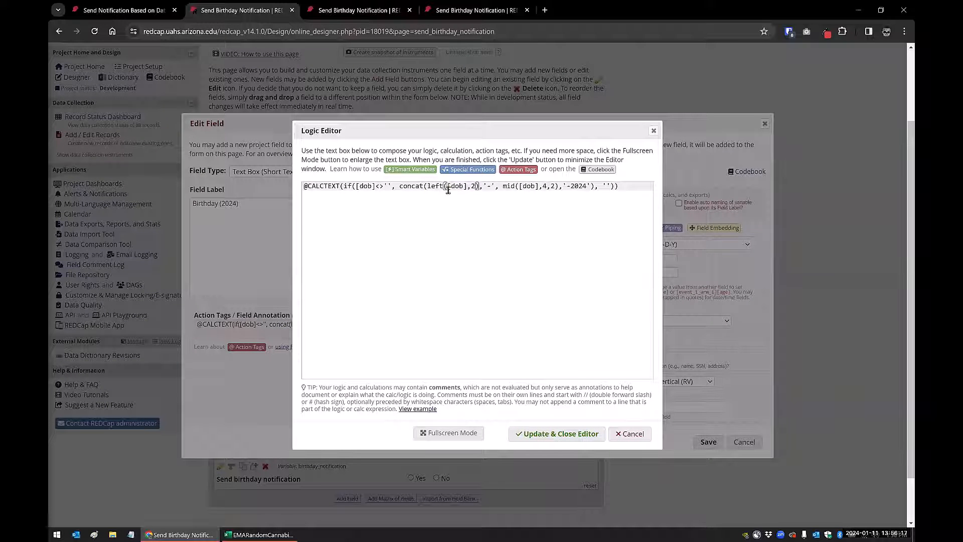